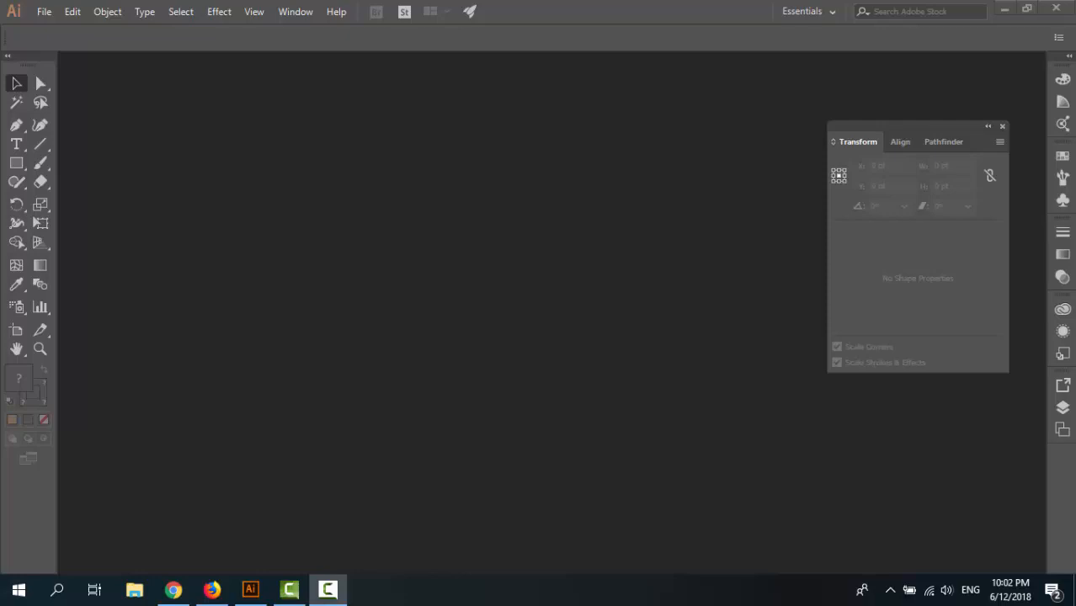
Create a new document from the 800 x 600 Art & Illustration preset, with the units set to pixels
{"action": "left_click", "coordinate": [49, 16]}
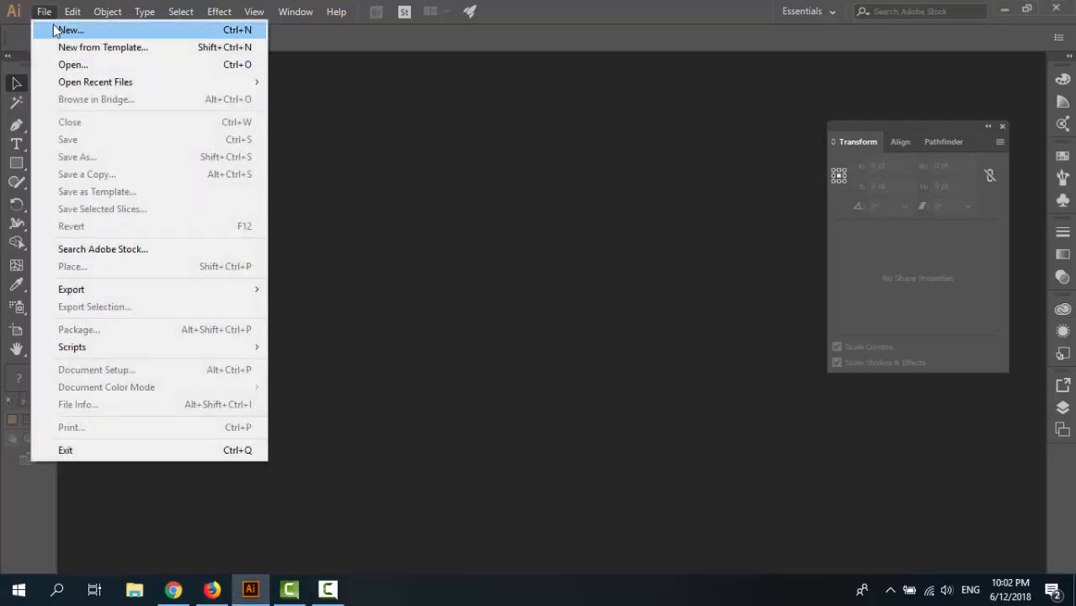
{"action": "left_click", "coordinate": [37, 27]}
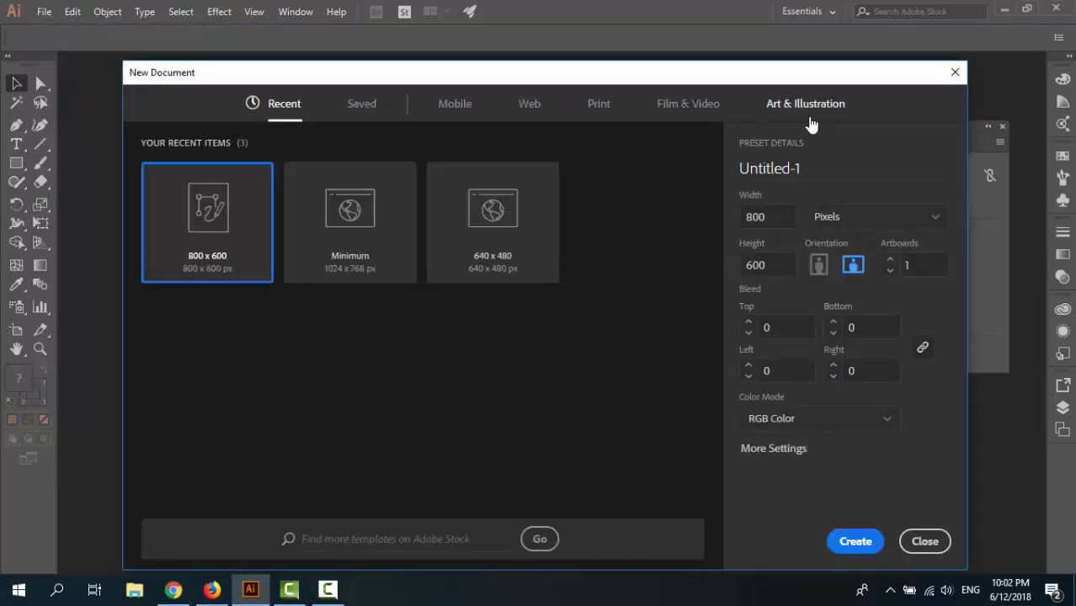
{"action": "left_click", "coordinate": [792, 122]}
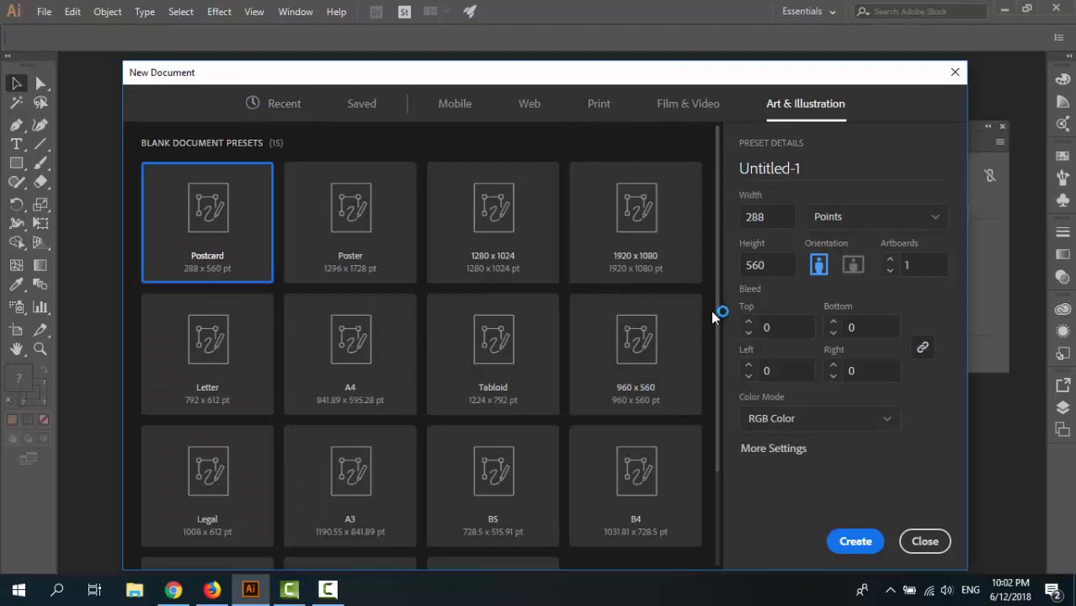
{"action": "scroll", "coordinate": [717, 336], "scroll_direction": "down", "scroll_amount": 3}
{"action": "left_click", "coordinate": [371, 474]}
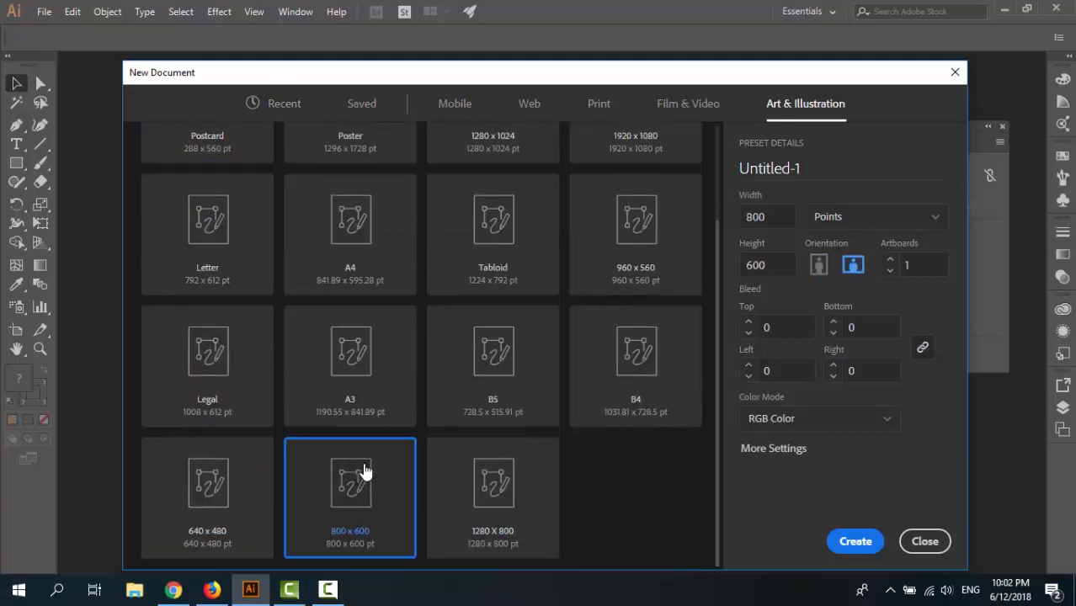
{"action": "left_click", "coordinate": [846, 220]}
{"action": "left_click", "coordinate": [852, 381]}
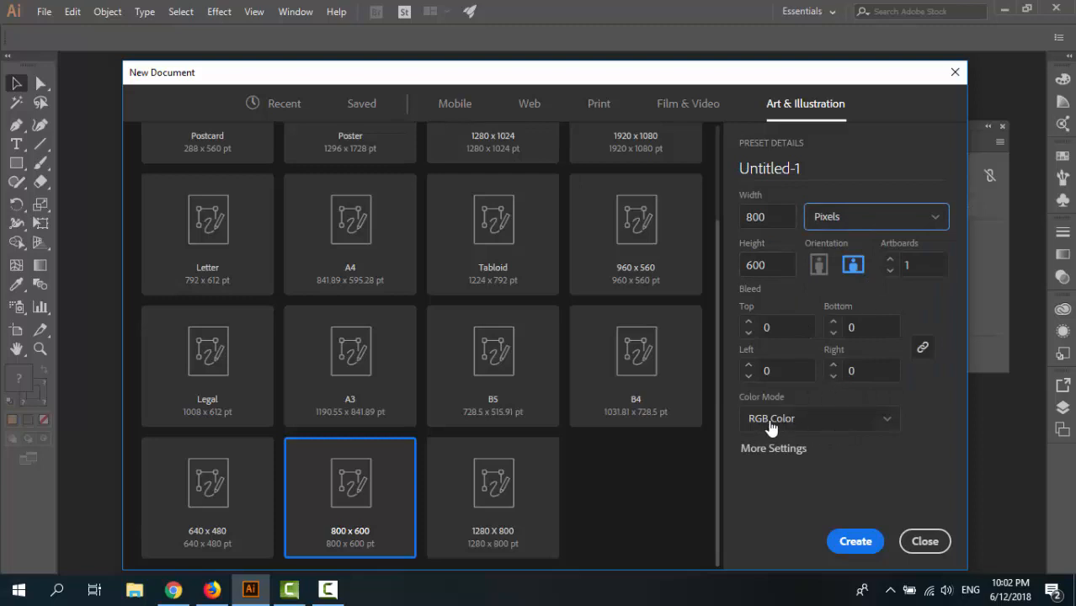
{"action": "left_click", "coordinate": [848, 543]}
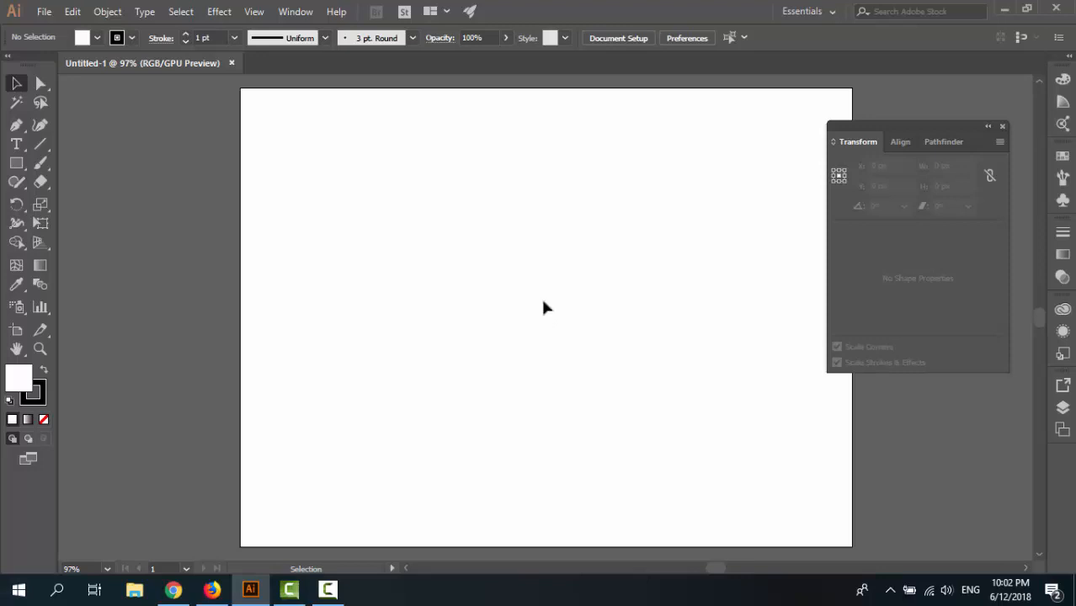
Set the fill colour for new shapes to None
{"action": "left_click", "coordinate": [97, 38]}
{"action": "left_click", "coordinate": [10, 65]}
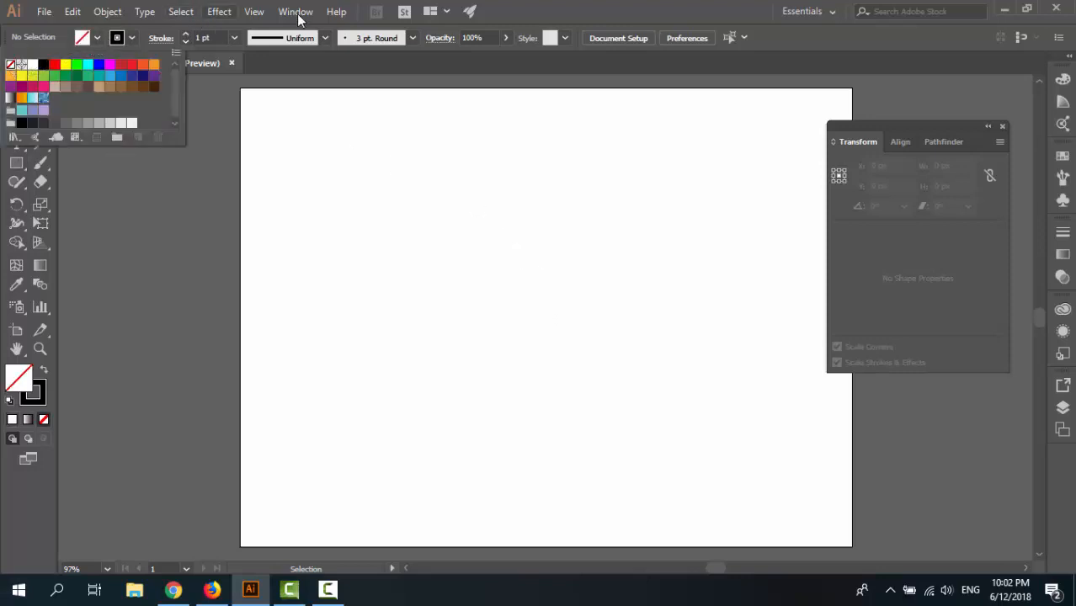
{"action": "left_click", "coordinate": [507, 16]}
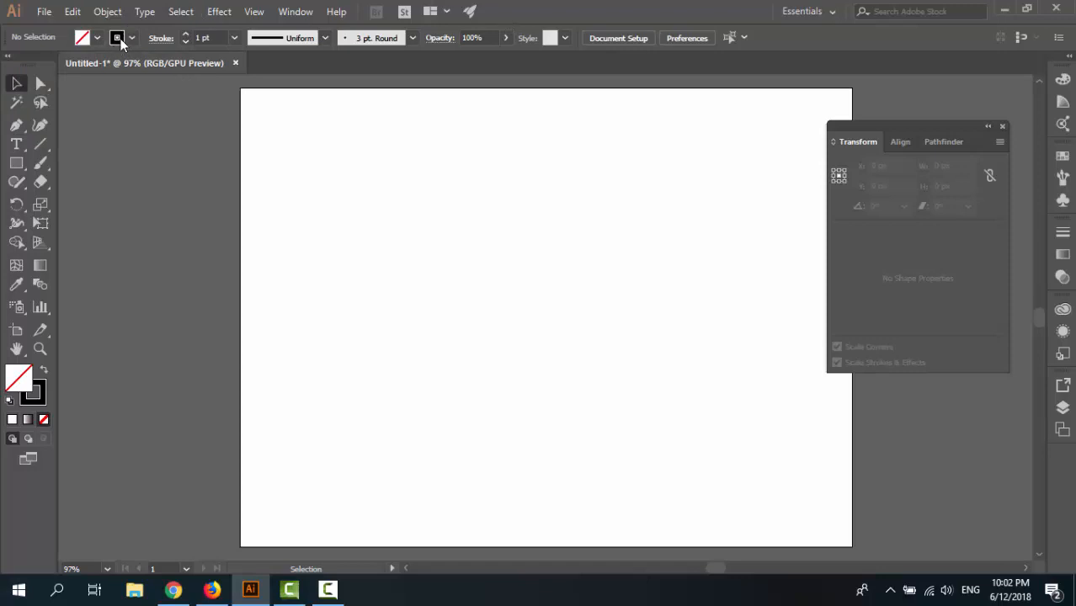
Create an unfilled rectangle 60 px wide and 70 px high on the artboard
{"action": "left_click", "coordinate": [16, 162]}
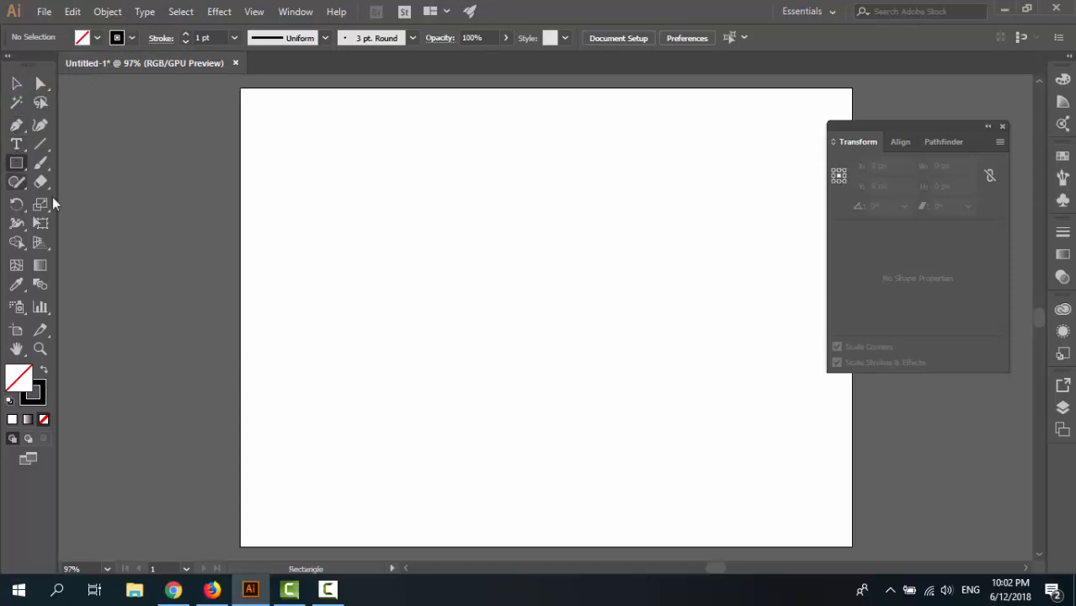
{"action": "left_click", "coordinate": [384, 298]}
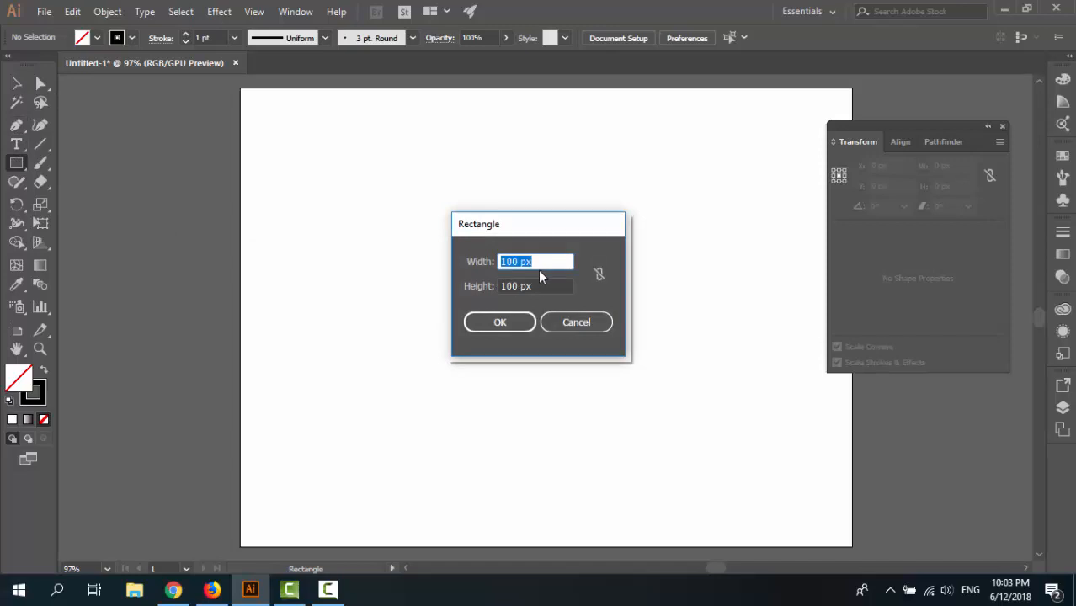
{"action": "type", "text": "60"}
{"action": "key", "text": "Tab"}
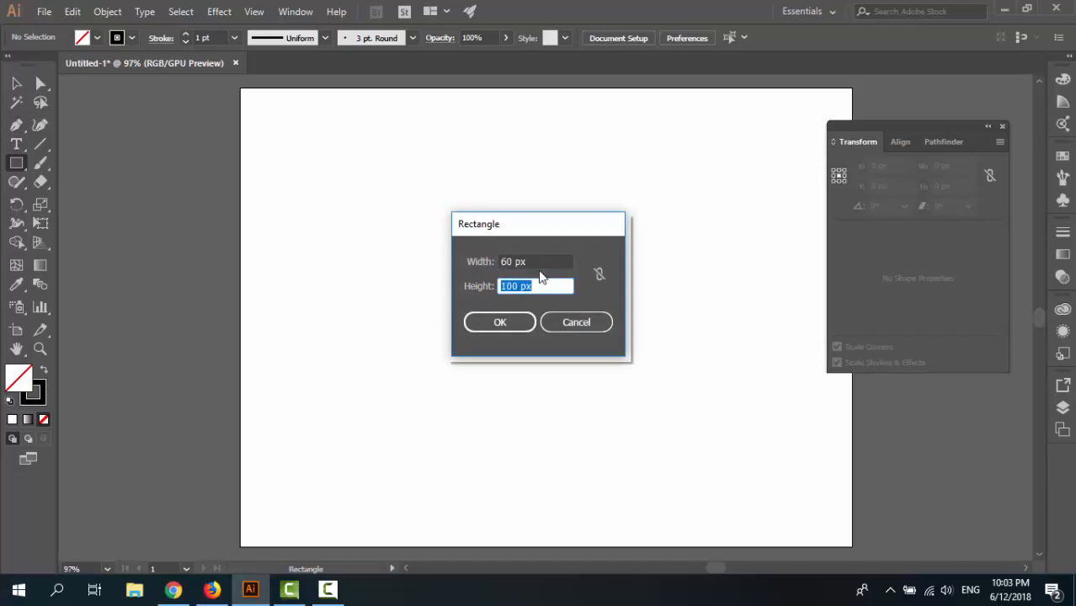
{"action": "type", "text": "70"}
{"action": "key", "text": "Return"}
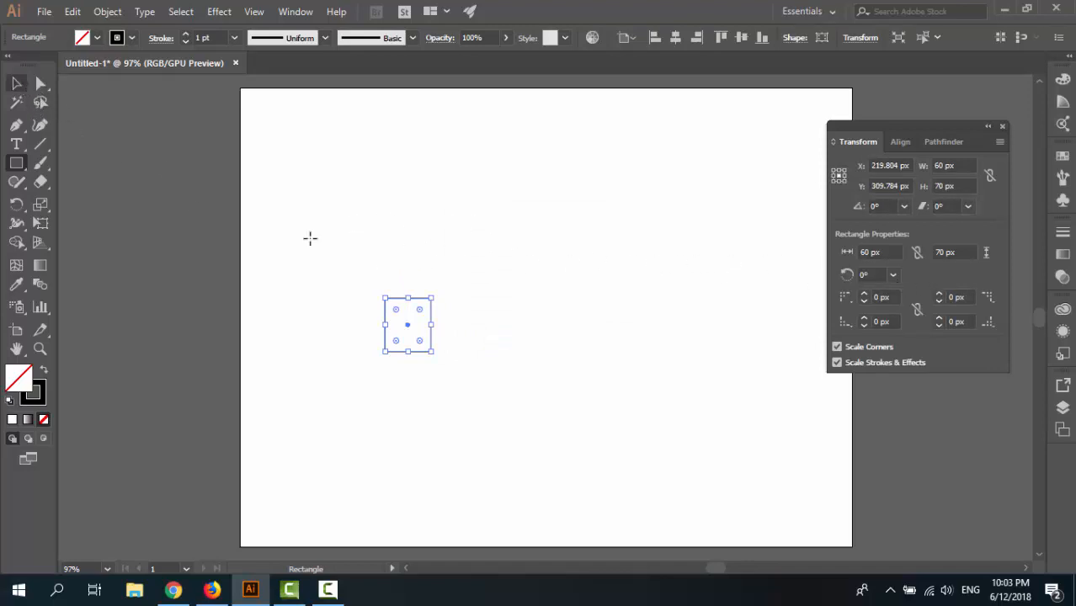
Align the rectangle to the artboard, centring it both horizontally and vertically
{"action": "left_click", "coordinate": [626, 38]}
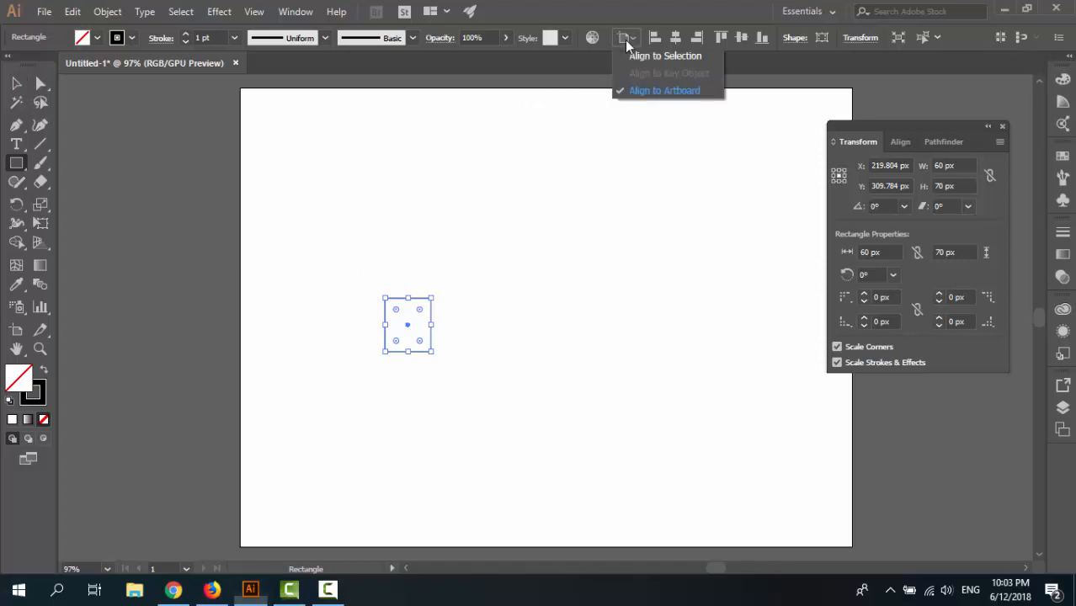
{"action": "left_click", "coordinate": [645, 91]}
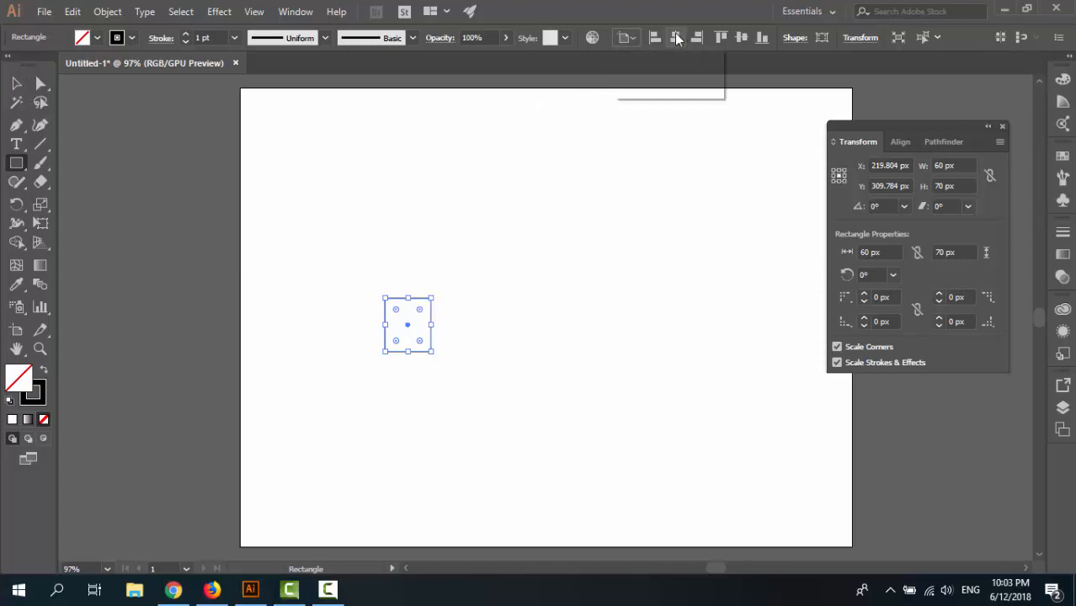
{"action": "left_click", "coordinate": [677, 38]}
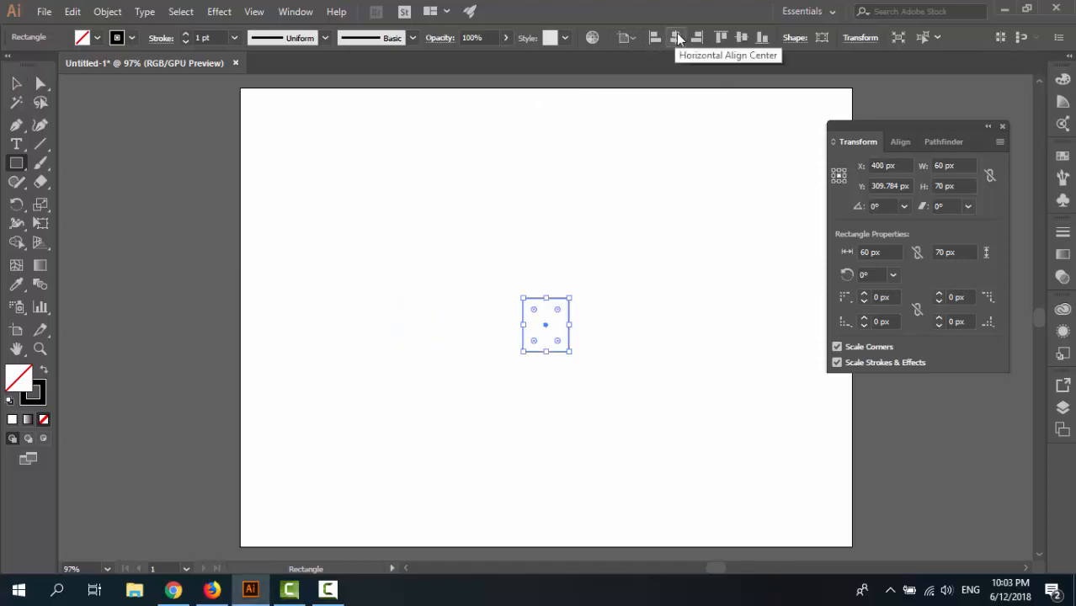
{"action": "left_click", "coordinate": [740, 40]}
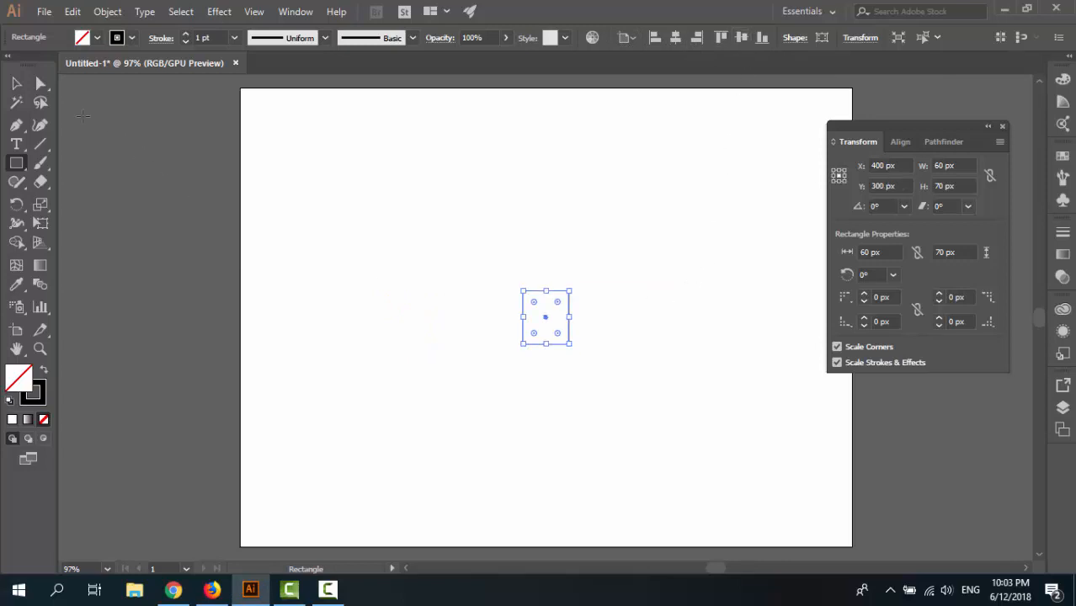
Round the rectangle's two bottom corners to a 30 px radius, leaving the top corners square
{"action": "left_click", "coordinate": [18, 84]}
{"action": "key", "text": "ctrl+equal"}
{"action": "key", "text": "ctrl+equal"}
{"action": "key", "text": "ctrl+equal"}
{"action": "key", "text": "ctrl+equal"}
{"action": "key", "text": "ctrl+equal"}
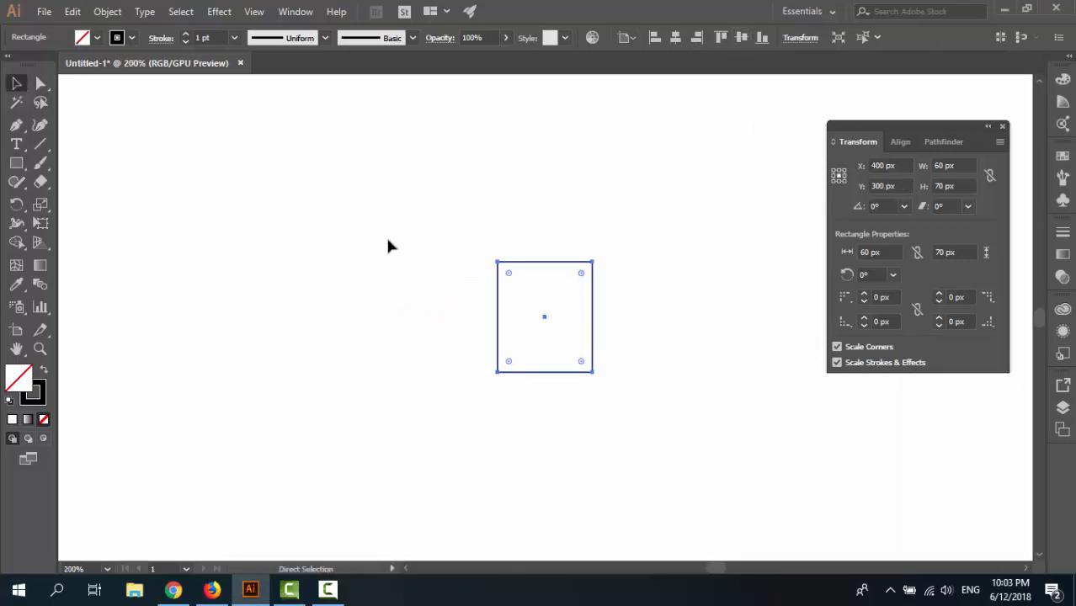
{"action": "key", "text": "ctrl+minus"}
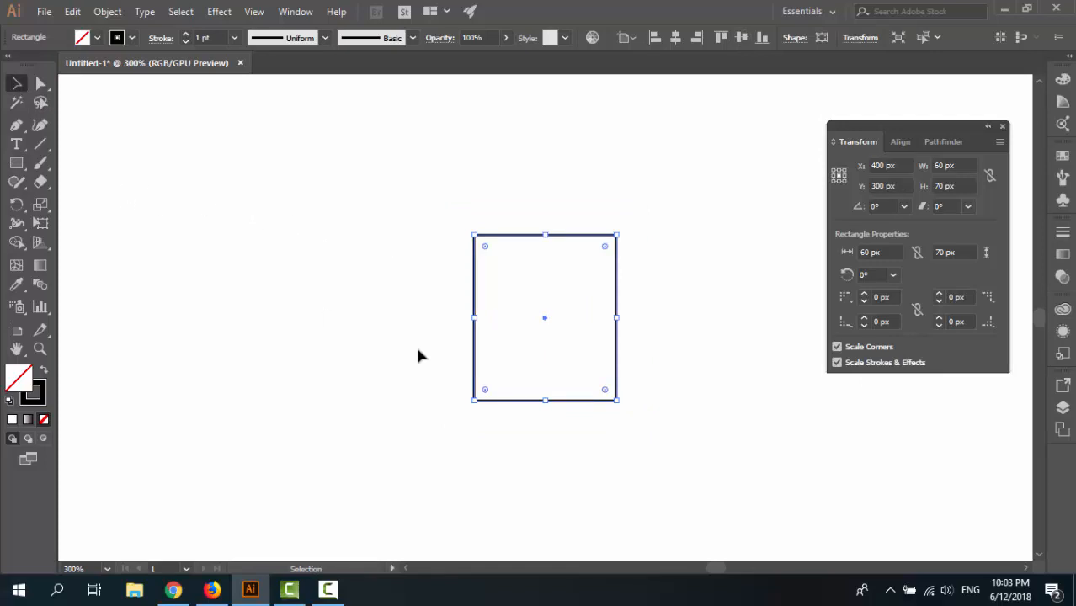
{"action": "left_click", "coordinate": [485, 390], "text": "shift"}
{"action": "left_click_drag", "start_coordinate": [603, 390], "coordinate": [569, 257]}
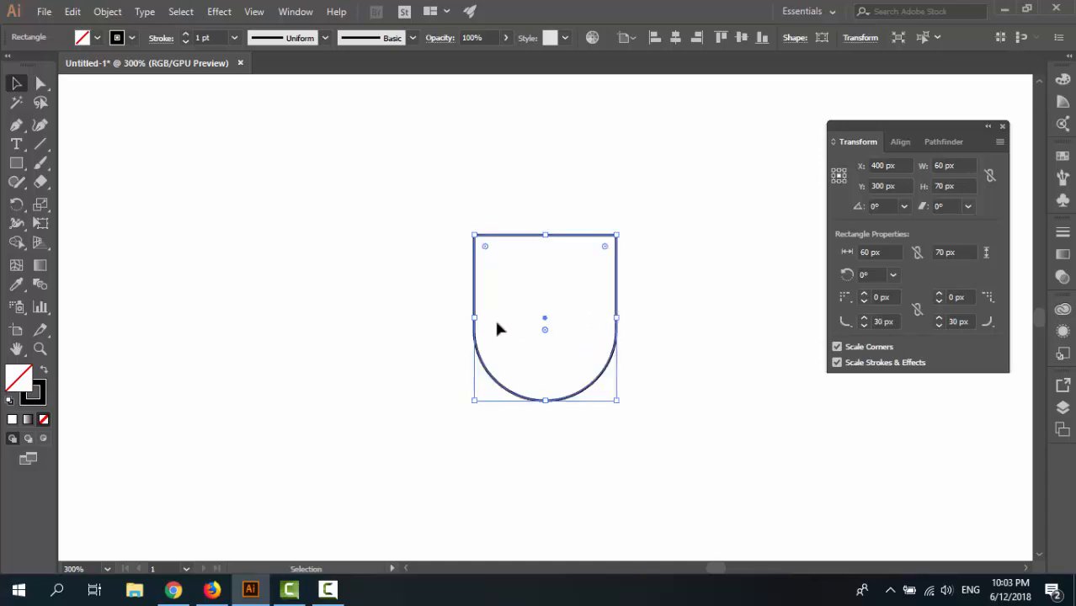
{"action": "left_click", "coordinate": [648, 291]}
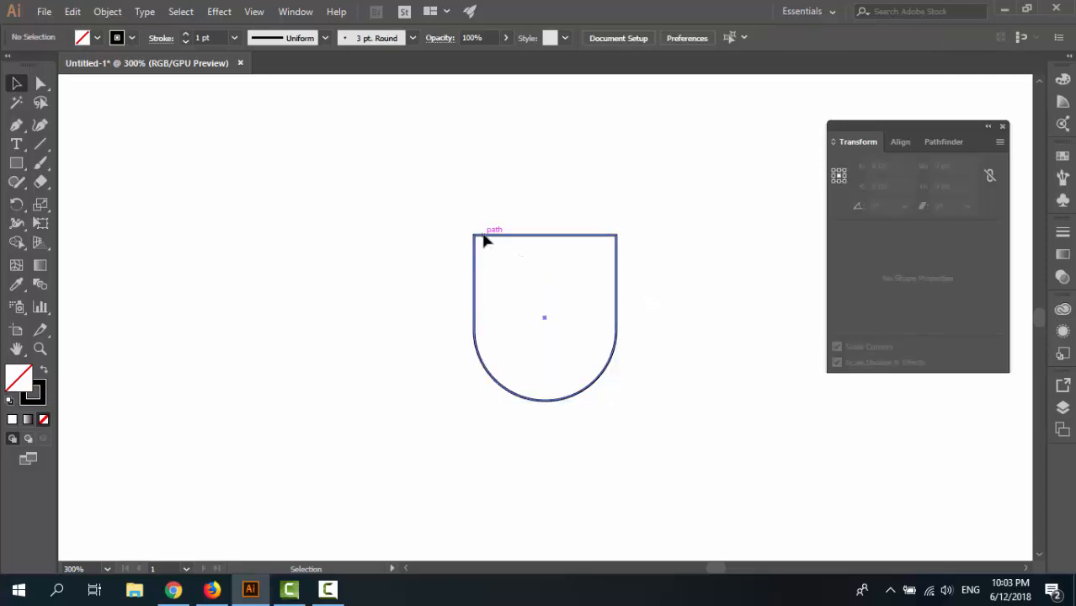
Taper the shape's upper part by moving each top corner anchor horizontally inward by about 7 px
{"action": "left_click", "coordinate": [479, 237]}
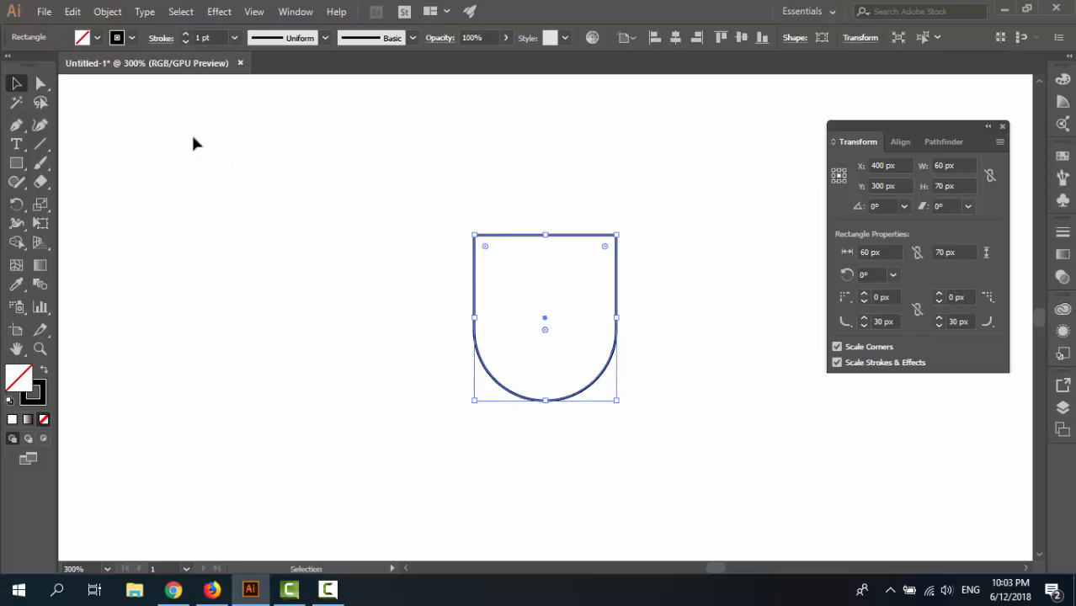
{"action": "left_click", "coordinate": [41, 84]}
{"action": "left_click", "coordinate": [464, 233]}
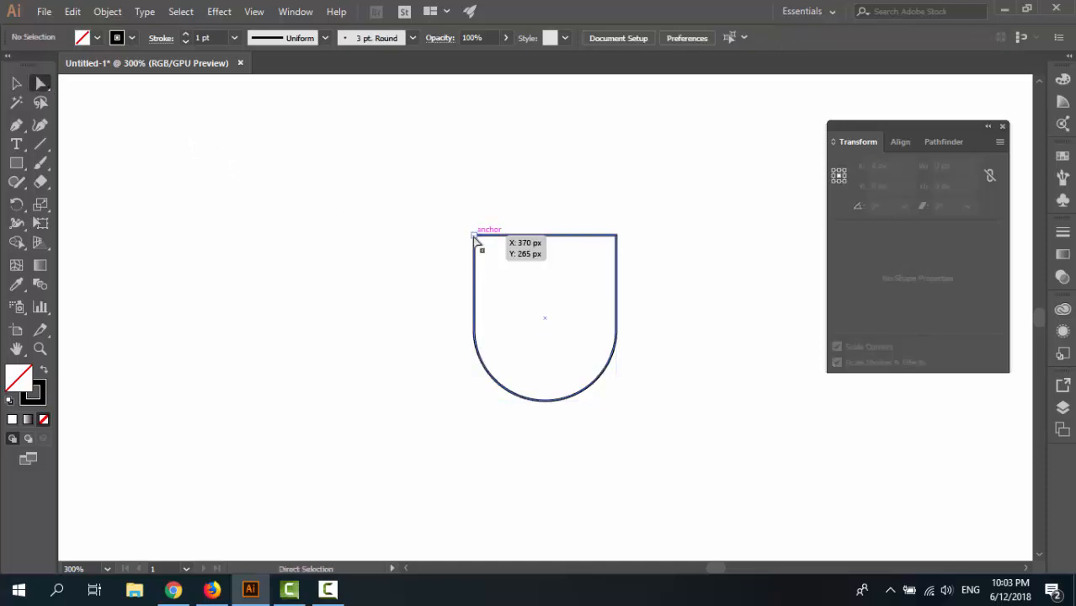
{"action": "left_click_drag", "start_coordinate": [474, 239], "coordinate": [488, 239]}
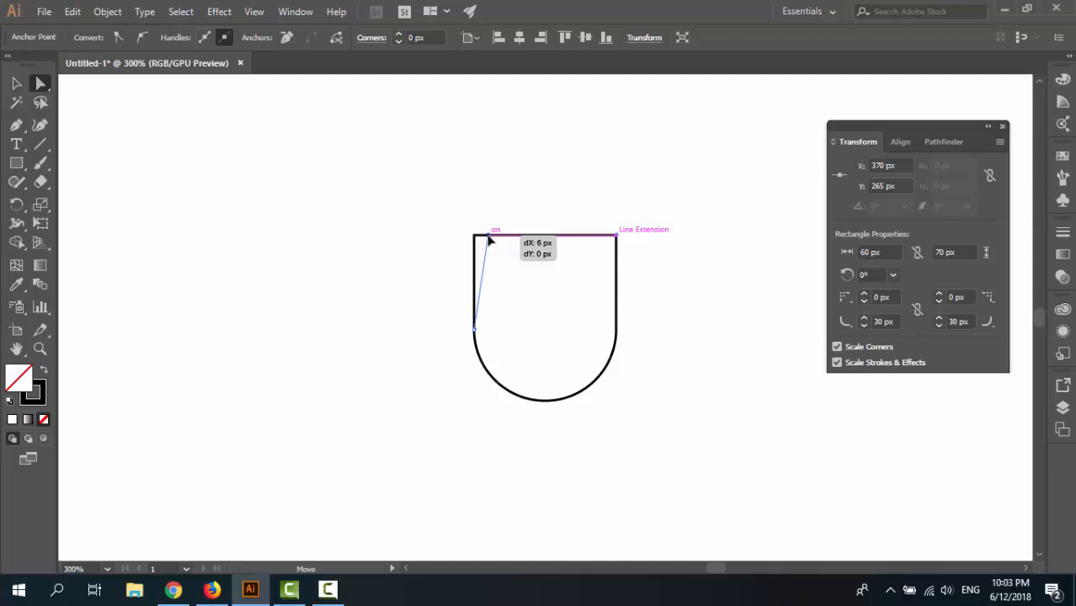
{"action": "left_click_drag", "start_coordinate": [489, 240], "coordinate": [494, 239]}
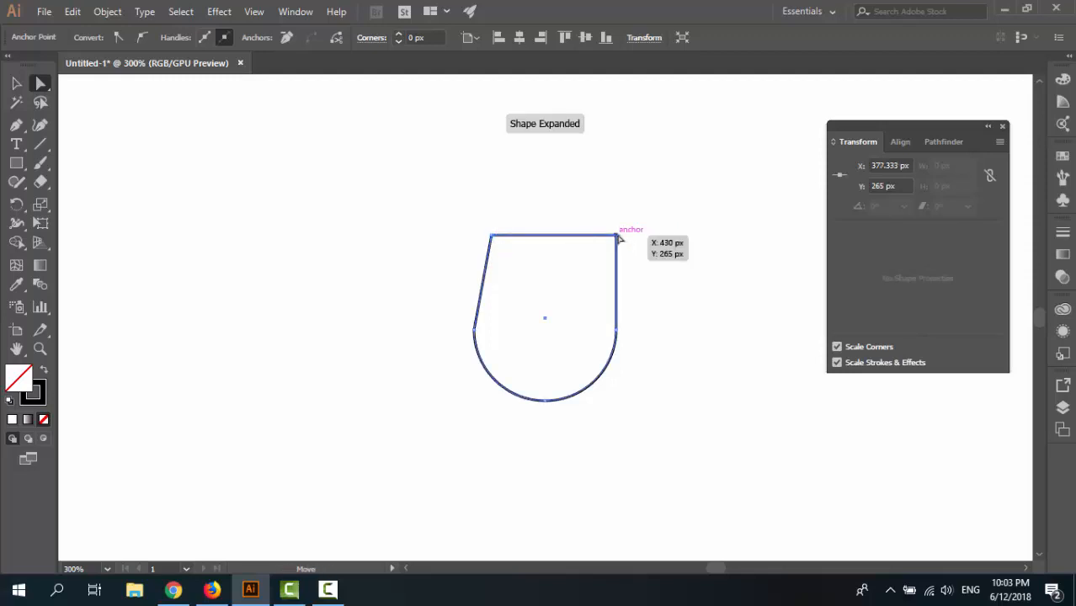
{"action": "left_click_drag", "start_coordinate": [619, 239], "coordinate": [600, 238]}
{"action": "left_click", "coordinate": [636, 373]}
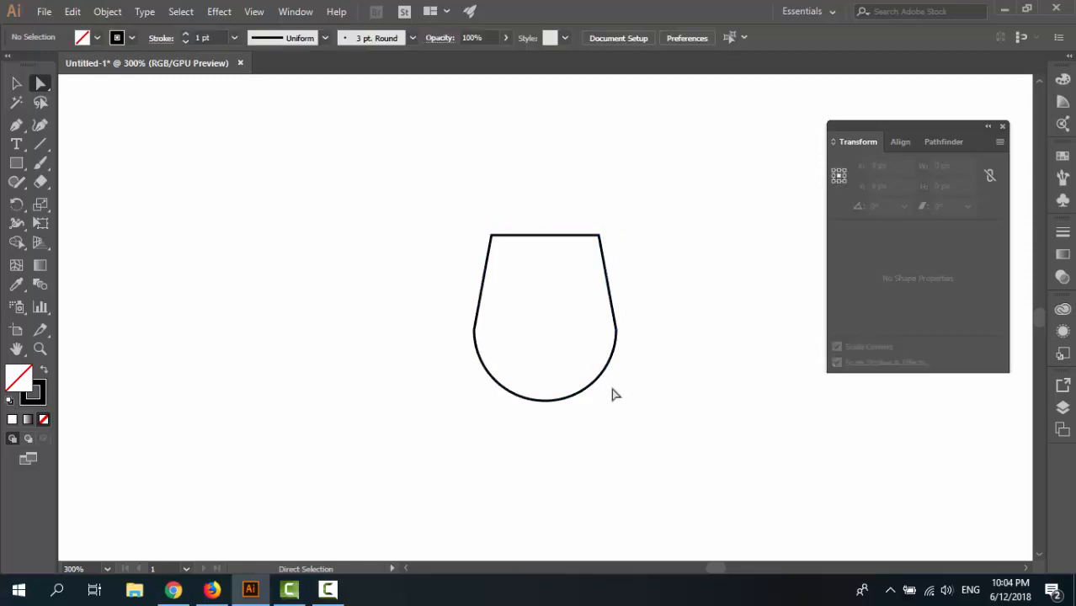
Create a 6 x 6 px circle in the empty area to the lower left of the tapered shape
{"action": "scroll", "coordinate": [609, 365], "scroll_direction": "down", "scroll_amount": 3}
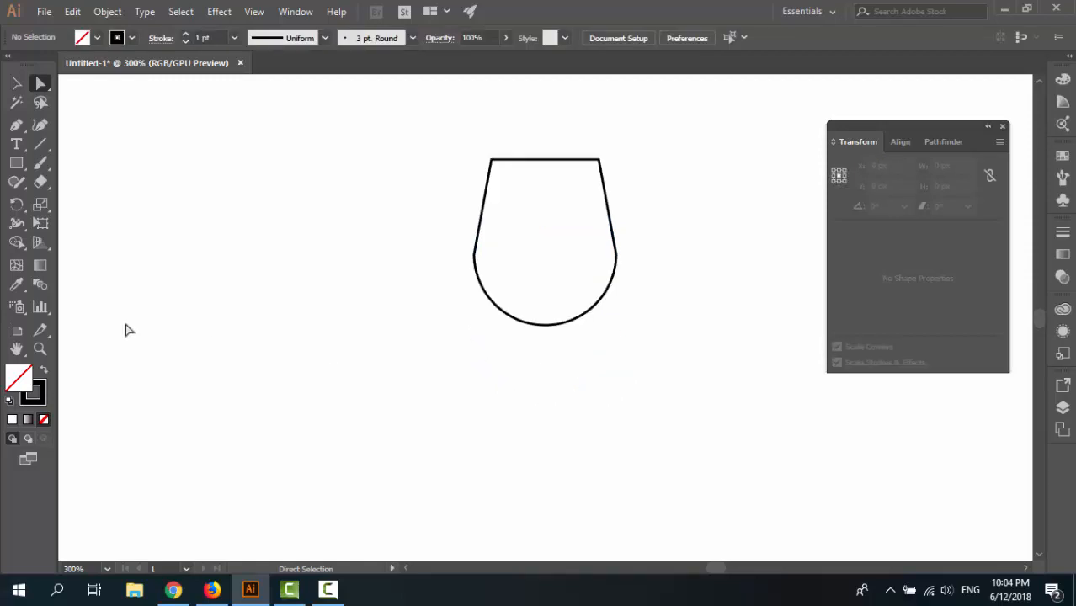
{"action": "left_click", "coordinate": [24, 170]}
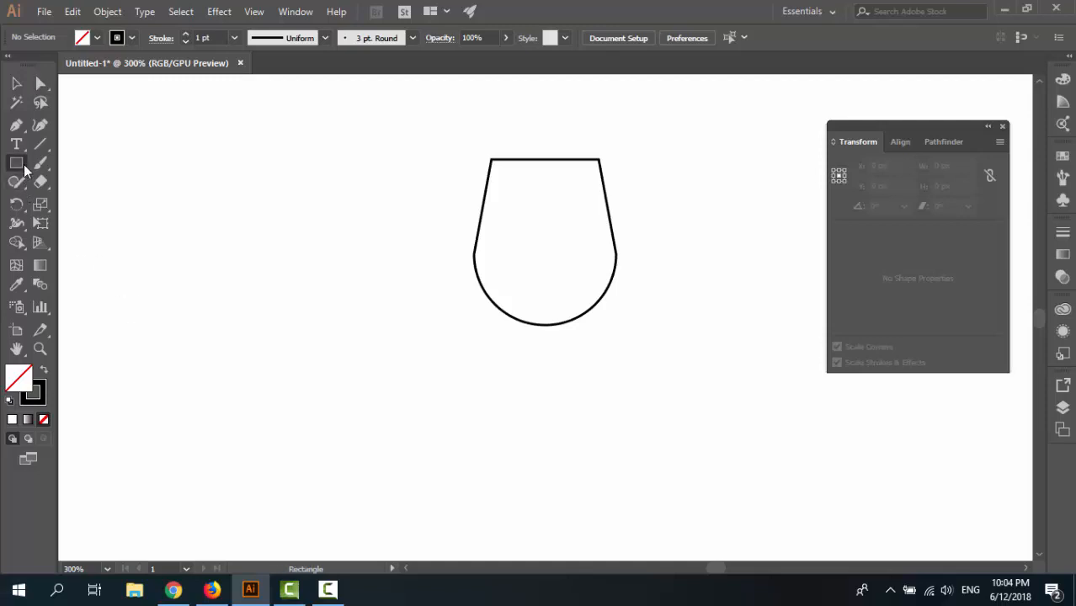
{"action": "left_click", "coordinate": [84, 201]}
{"action": "left_click", "coordinate": [340, 389]}
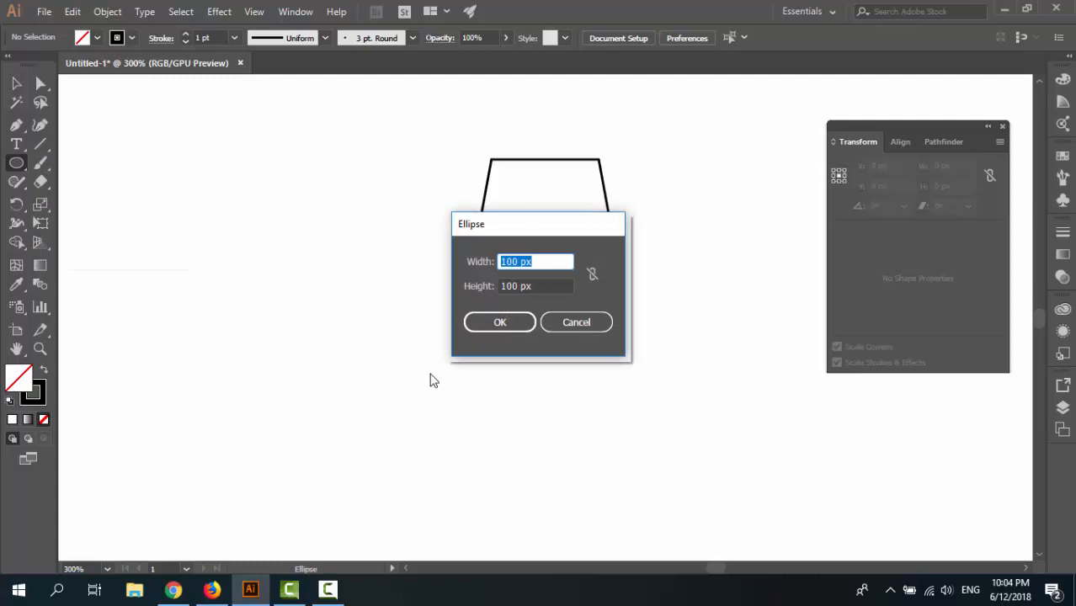
{"action": "type", "text": "6"}
{"action": "key", "text": "Tab"}
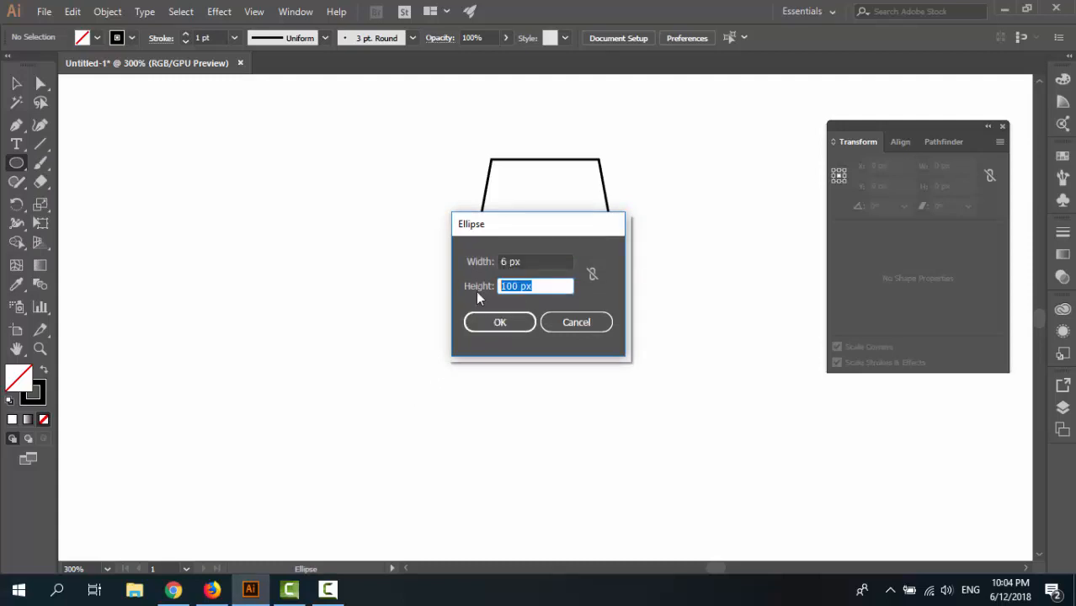
{"action": "type", "text": "6"}
{"action": "left_click", "coordinate": [488, 325]}
{"action": "left_click", "coordinate": [16, 84]}
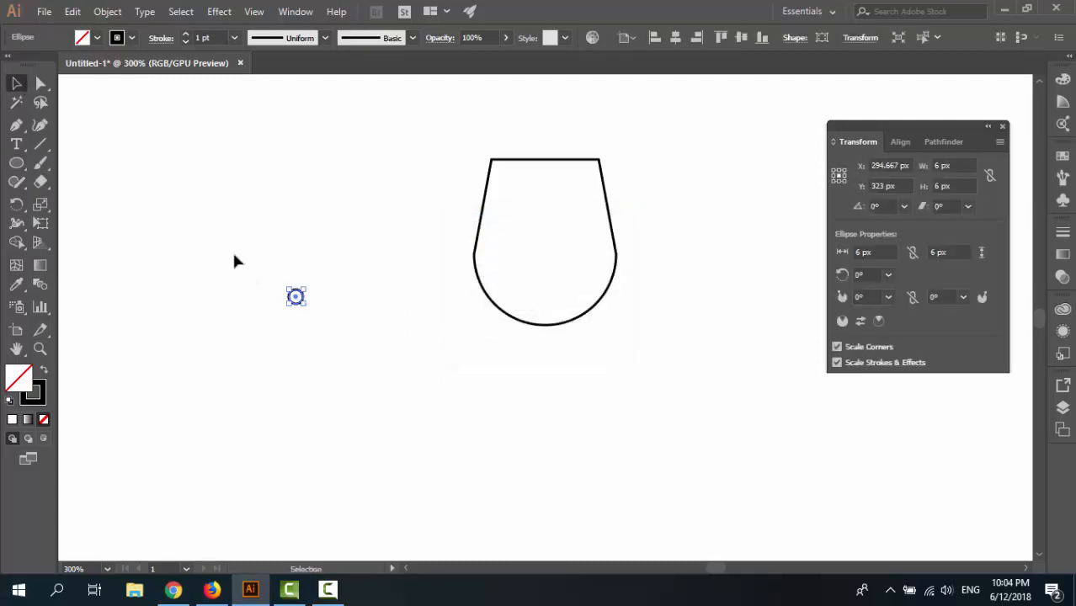
Delete the small circle's bottom anchor point to leave only the upper half as an open arc
{"action": "left_click", "coordinate": [234, 257]}
{"action": "left_click", "coordinate": [295, 296]}
{"action": "key", "text": "ctrl+equal"}
{"action": "key", "text": "ctrl+equal"}
{"action": "key", "text": "ctrl+equal"}
{"action": "key", "text": "ctrl+equal"}
{"action": "key", "text": "ctrl+equal"}
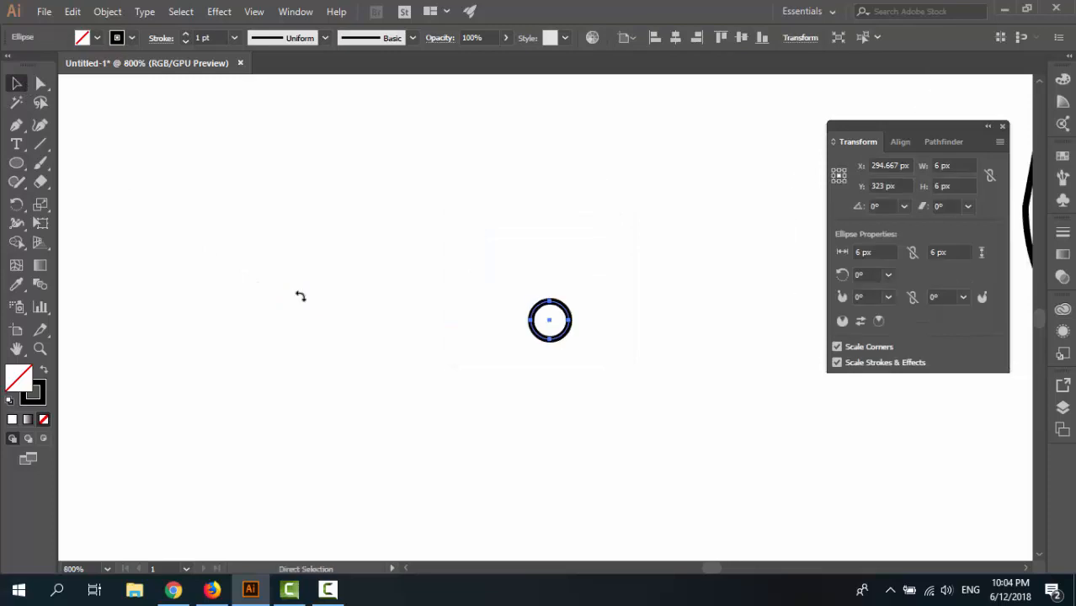
{"action": "left_click", "coordinate": [42, 82]}
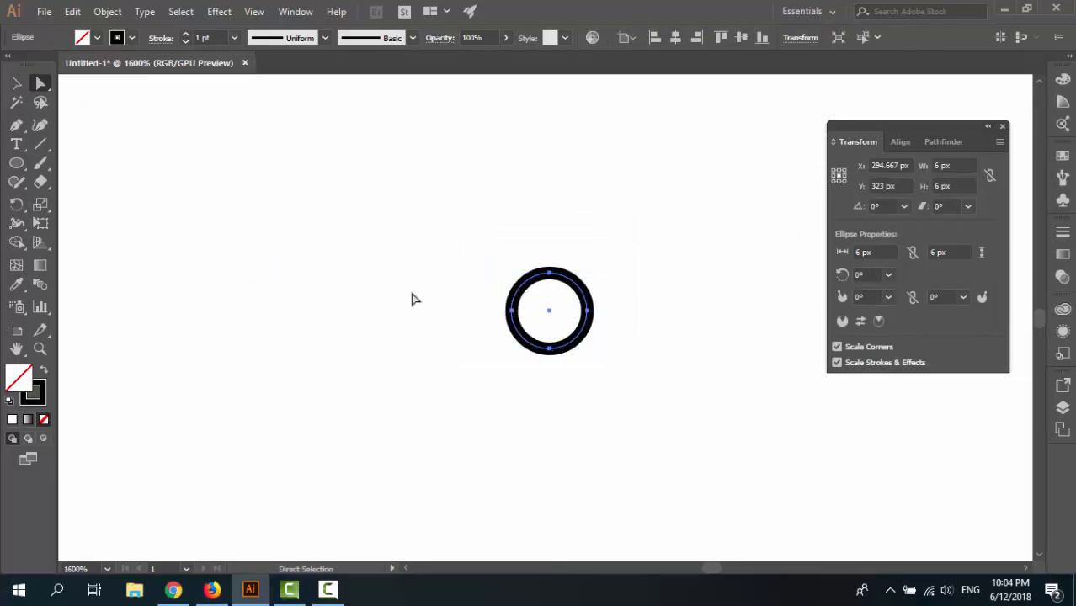
{"action": "left_click", "coordinate": [547, 370]}
{"action": "left_click", "coordinate": [550, 349]}
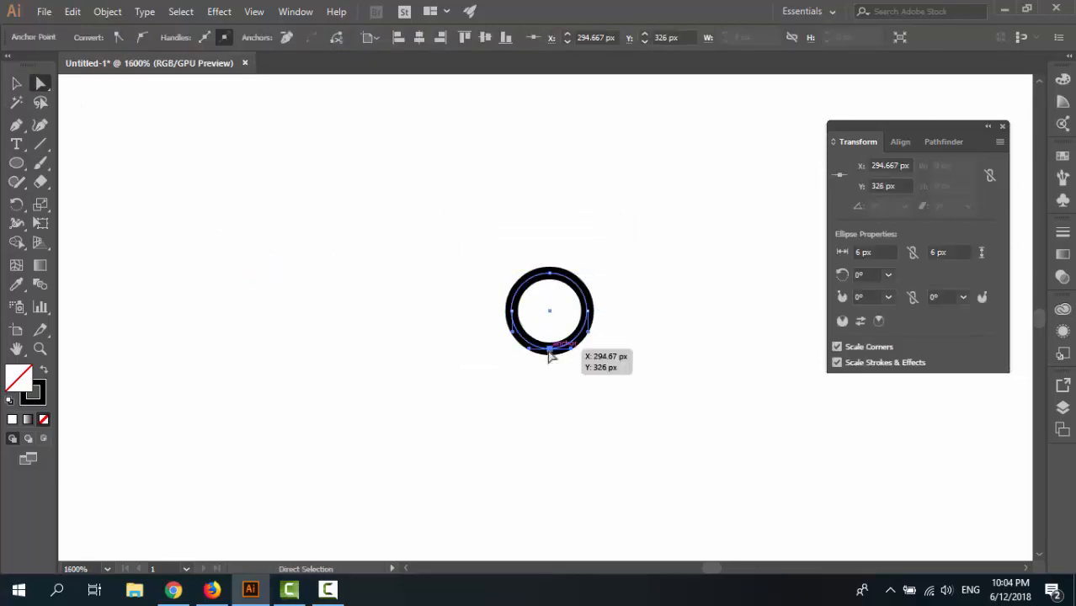
{"action": "key", "text": "Delete"}
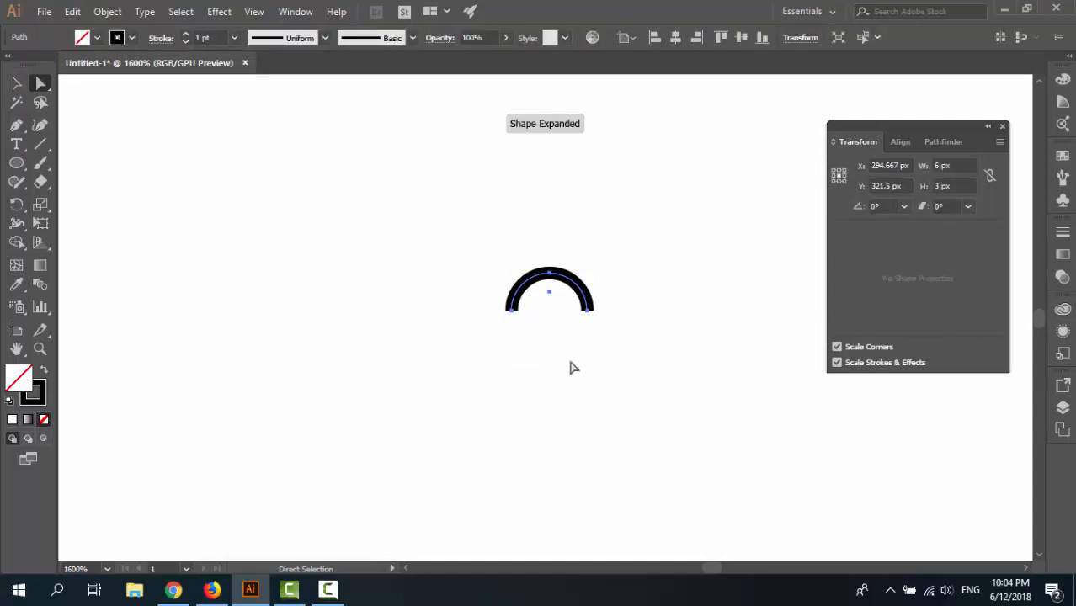
{"action": "left_click", "coordinate": [572, 365]}
{"action": "left_click", "coordinate": [17, 84]}
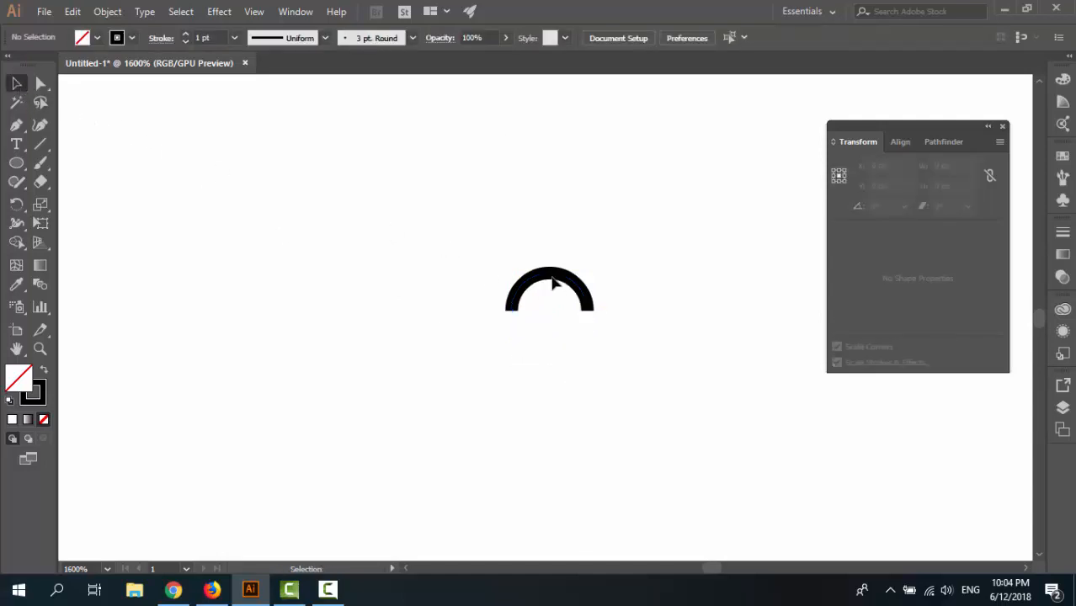
Move the small arc inside the body's upper left area, centred at about X 390 px, Y 279 px
{"action": "left_click", "coordinate": [556, 280]}
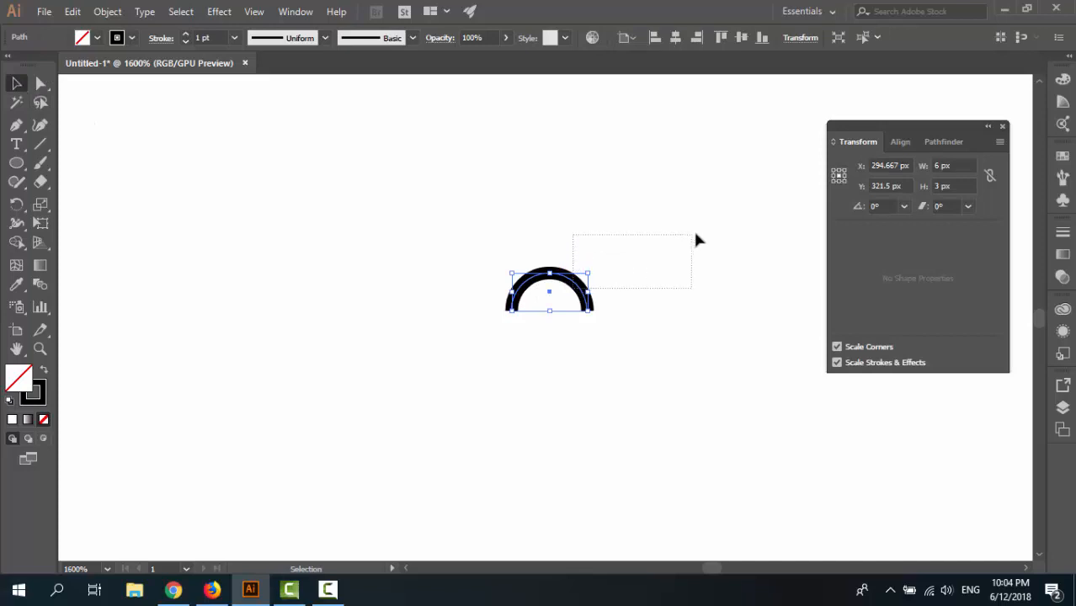
{"action": "left_click_drag", "start_coordinate": [588, 278], "coordinate": [706, 268]}
{"action": "left_click_drag", "start_coordinate": [688, 304], "coordinate": [190, 365]}
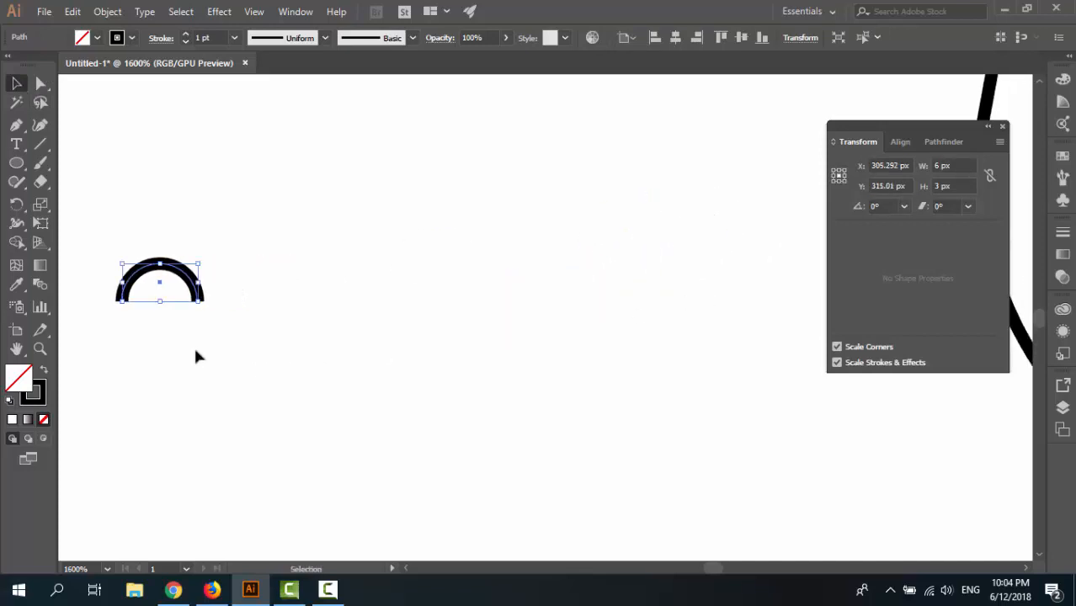
{"action": "key", "text": "ctrl+minus"}
{"action": "left_click_drag", "start_coordinate": [548, 420], "coordinate": [236, 447]}
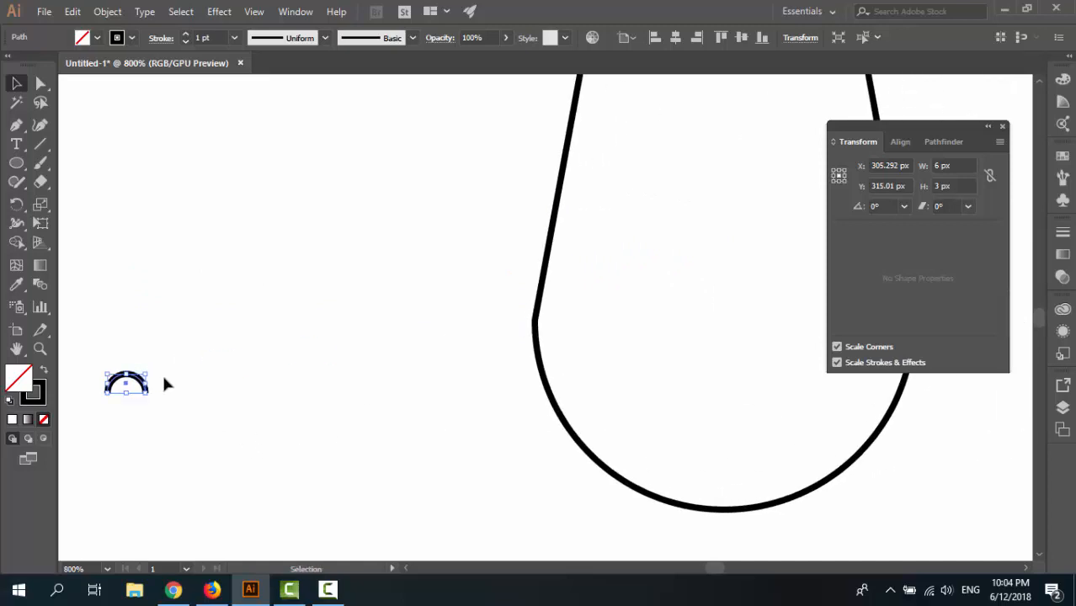
{"action": "left_click_drag", "start_coordinate": [144, 389], "coordinate": [590, 162]}
{"action": "left_click_drag", "start_coordinate": [639, 202], "coordinate": [432, 254]}
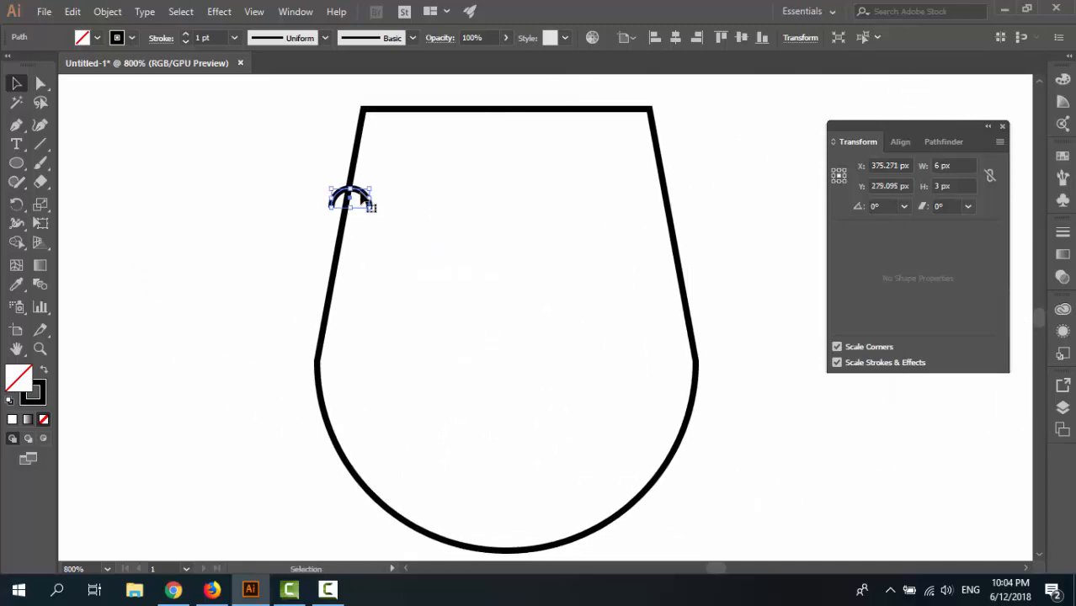
{"action": "left_click_drag", "start_coordinate": [357, 201], "coordinate": [440, 192]}
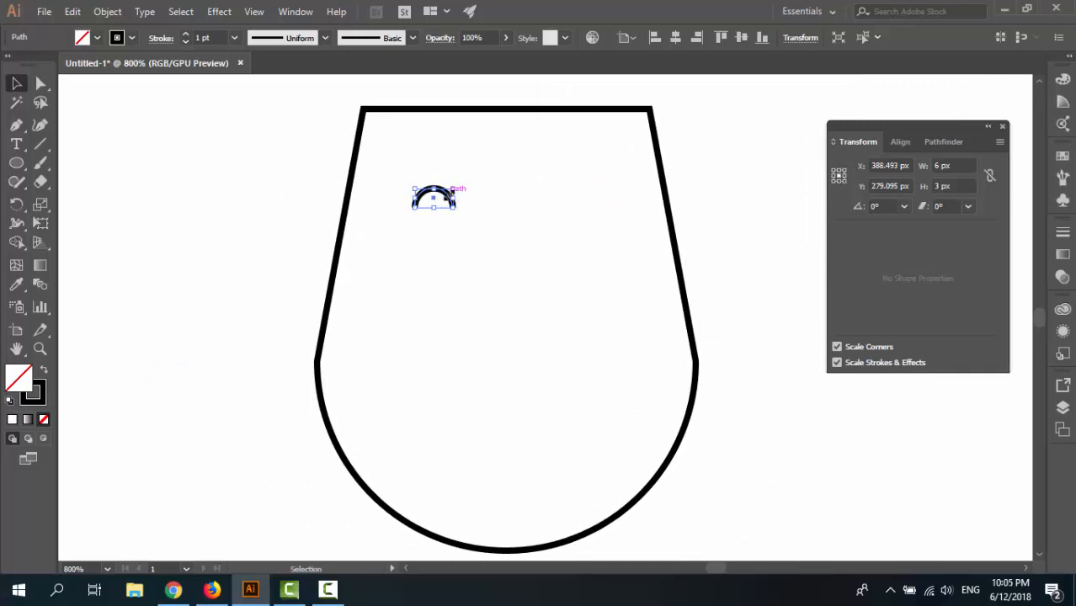
{"action": "left_click_drag", "start_coordinate": [444, 196], "coordinate": [452, 198]}
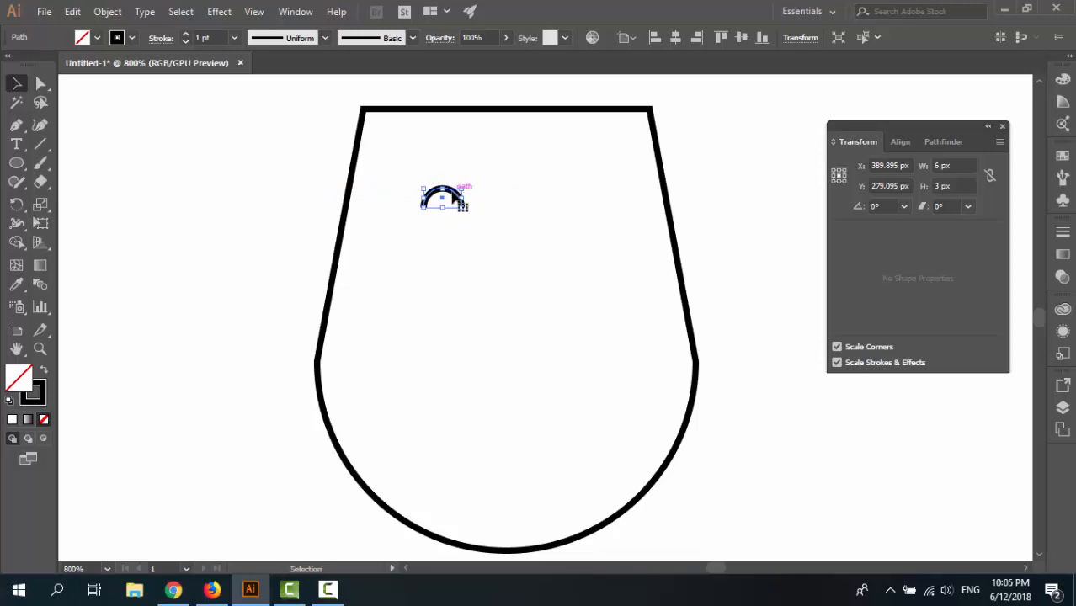
Duplicate the arc horizontally about 20 px to the right to make a second eye
{"action": "left_click_drag", "start_coordinate": [454, 197], "coordinate": [573, 197]}
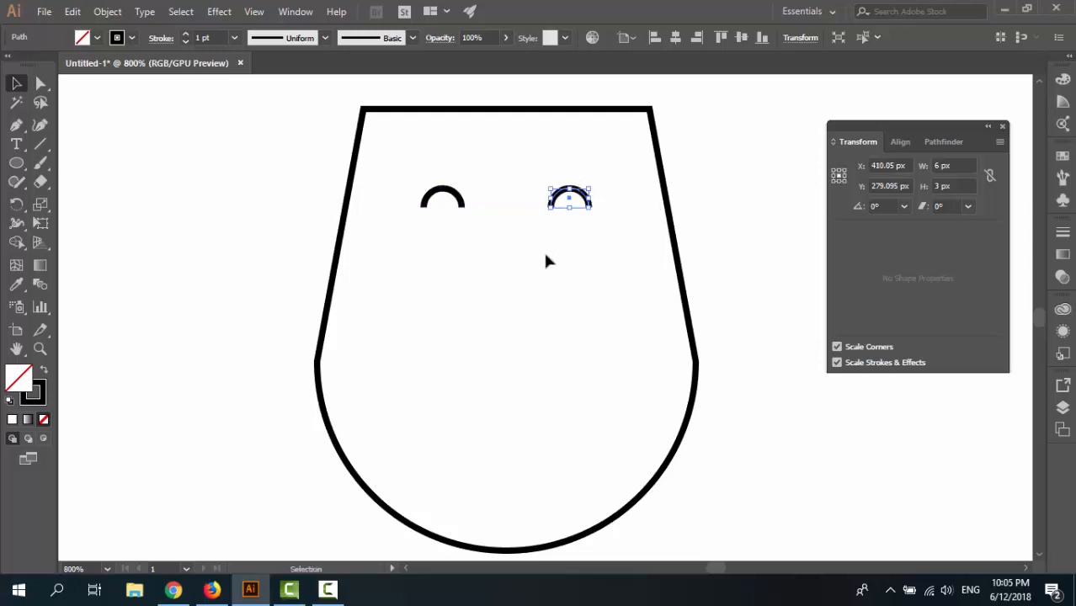
{"action": "key", "text": "ctrl+minus"}
{"action": "left_click", "coordinate": [515, 358]}
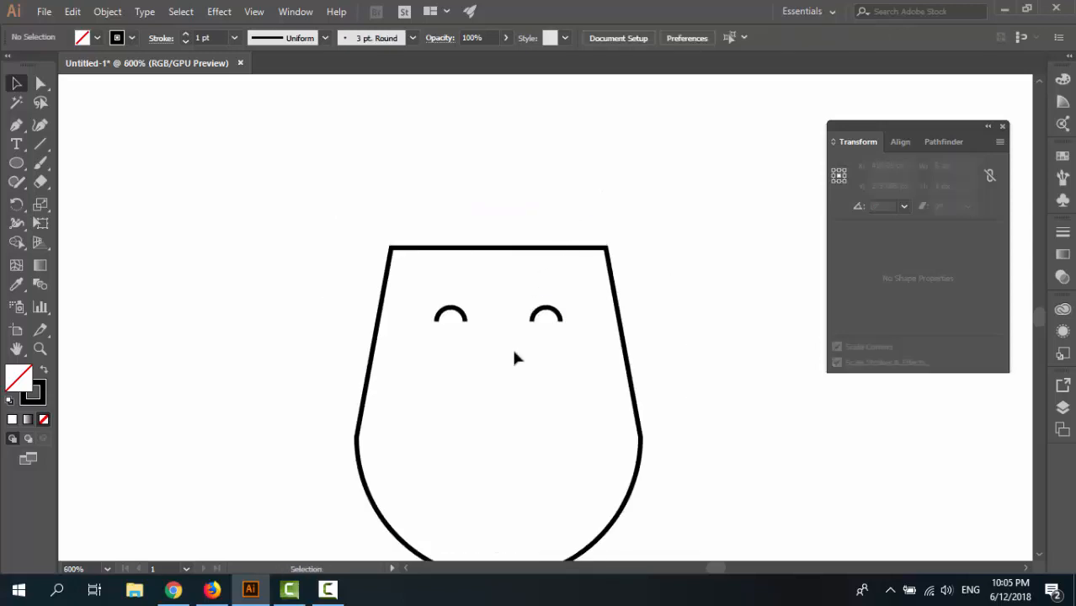
Group the two eye arcs into one object
{"action": "scroll", "coordinate": [516, 358], "scroll_direction": "down", "scroll_amount": 3}
{"action": "left_click", "coordinate": [562, 209]}
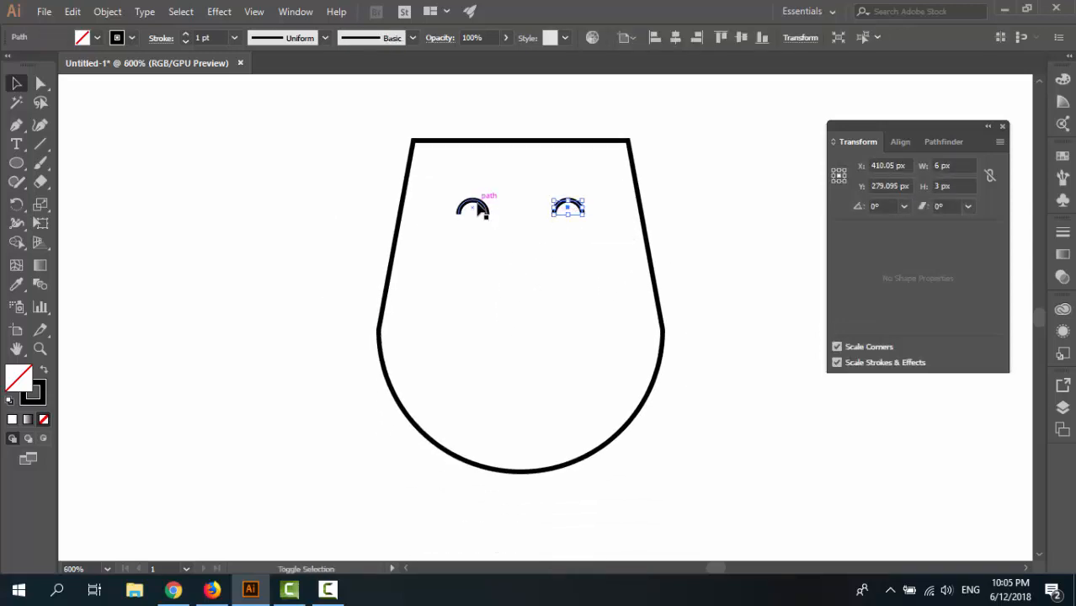
{"action": "left_click", "coordinate": [478, 209], "text": "shift"}
{"action": "key", "text": "ctrl+g"}
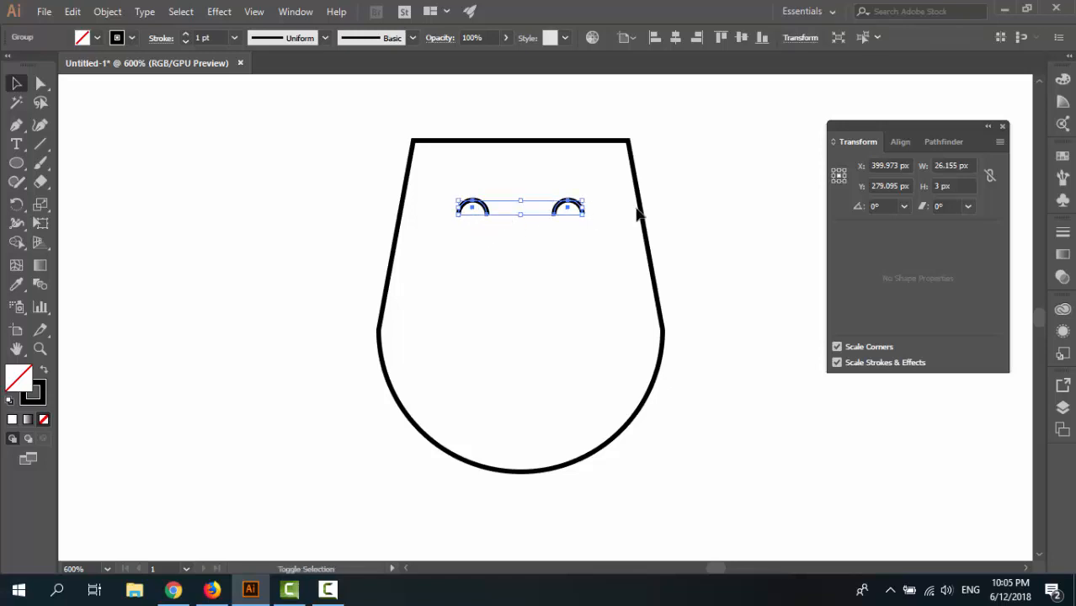
Centre the grouped eyes horizontally on the body, using the body outline as the key object for alignment
{"action": "left_click", "coordinate": [643, 213], "text": "shift"}
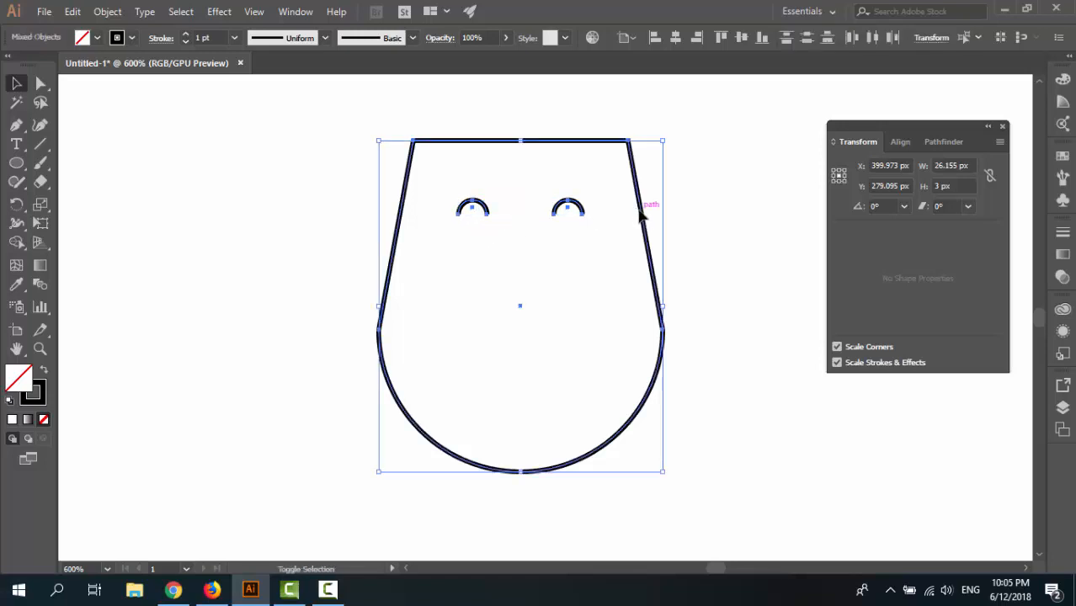
{"action": "left_click", "coordinate": [638, 40]}
{"action": "left_click", "coordinate": [645, 71]}
{"action": "left_click", "coordinate": [629, 145]}
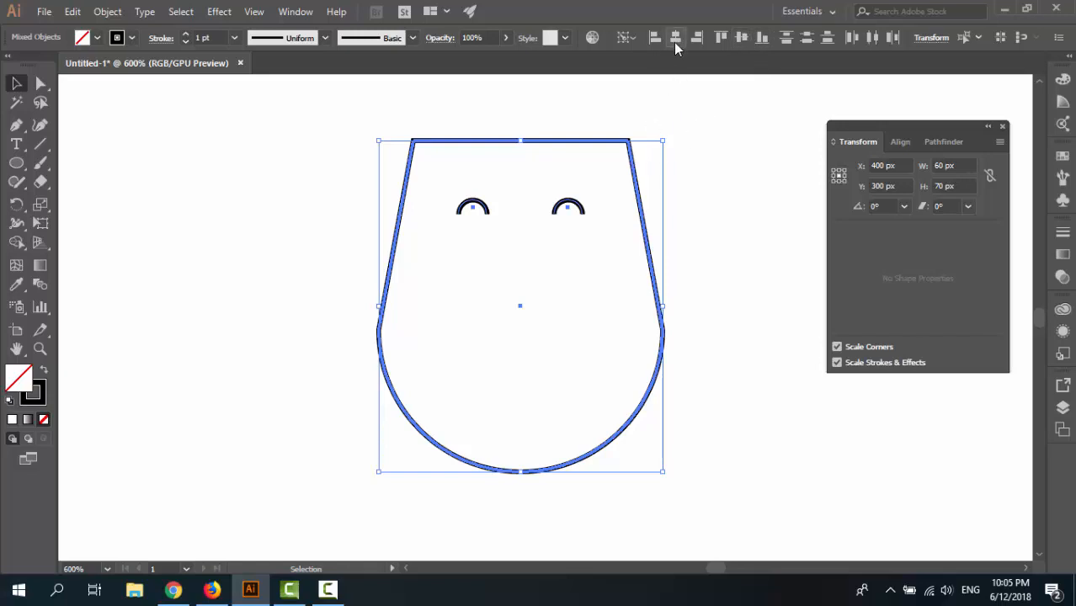
{"action": "left_click", "coordinate": [510, 177]}
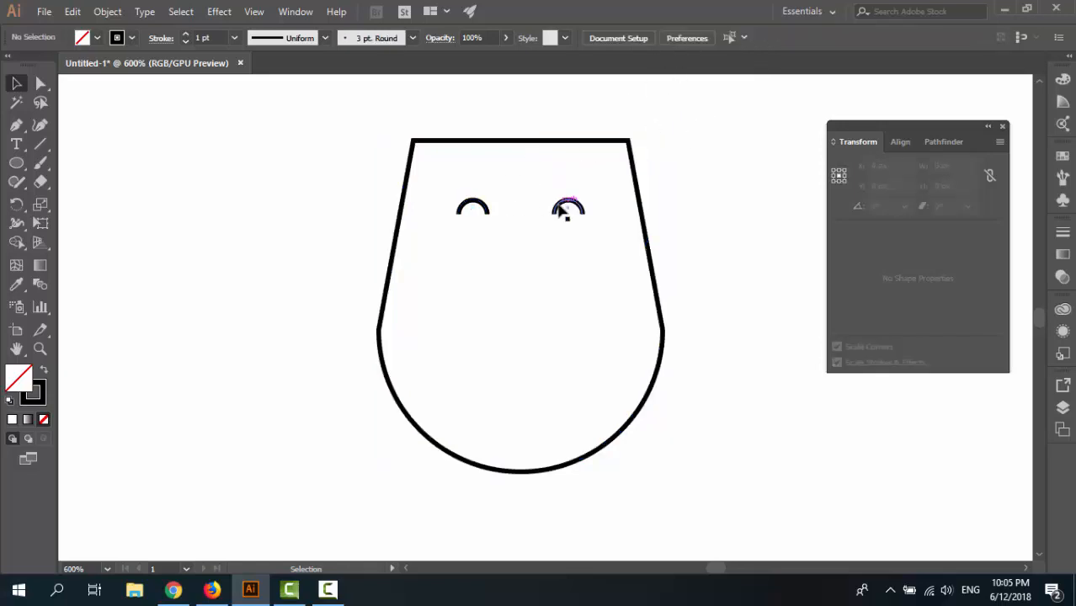
Ungroup the two eye arcs
{"action": "left_click", "coordinate": [566, 209]}
{"action": "right_click", "coordinate": [560, 206]}
{"action": "left_click", "coordinate": [600, 318]}
{"action": "left_click", "coordinate": [687, 176]}
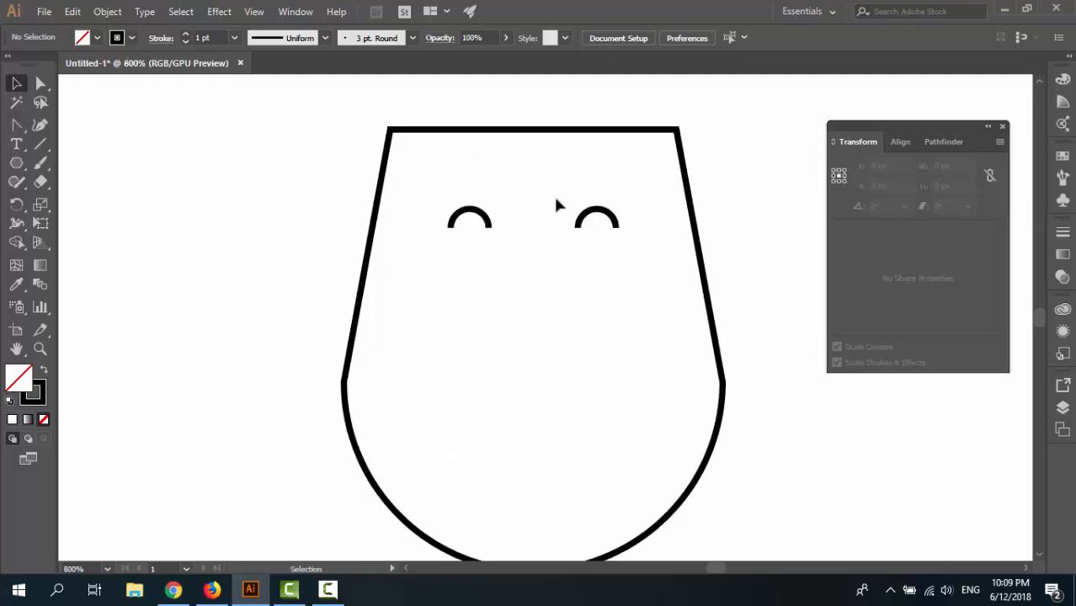
Create a three-sided polygon with a 7 px radius in the empty area left of the body
{"action": "left_click", "coordinate": [16, 167]}
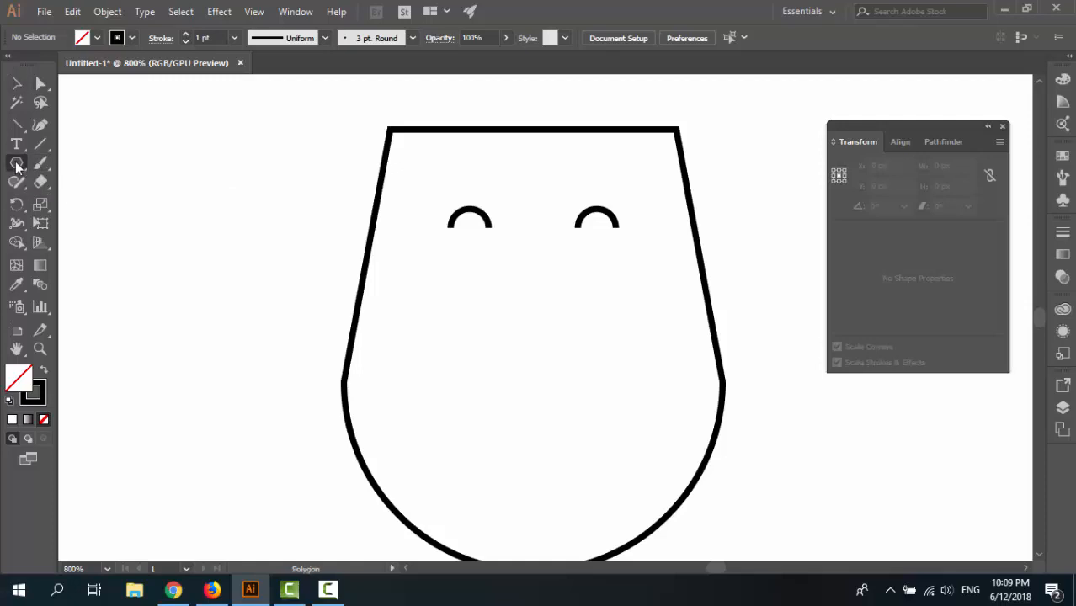
{"action": "left_click", "coordinate": [229, 281]}
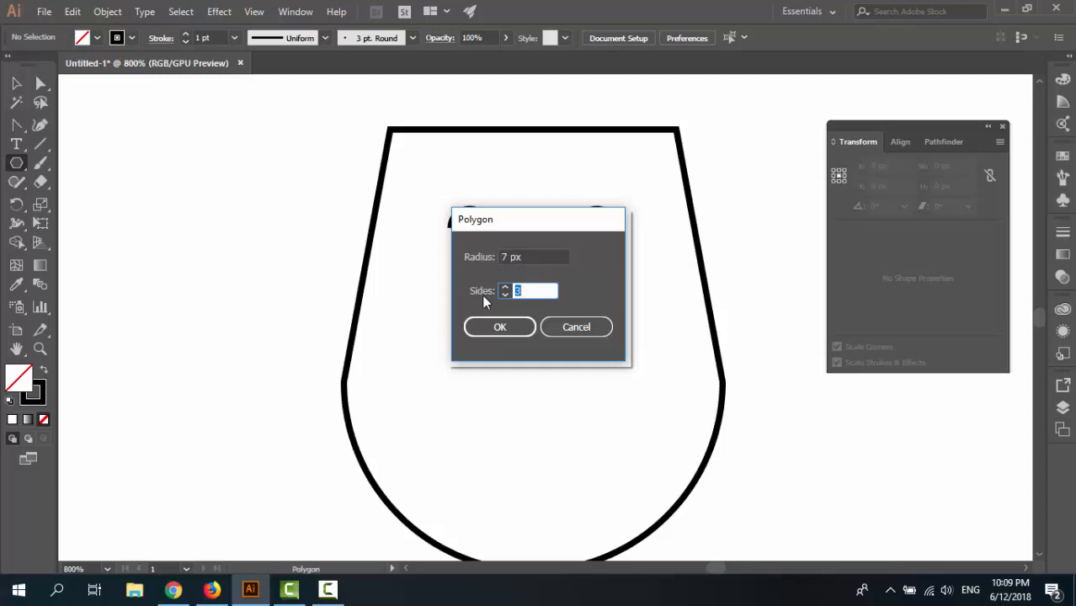
{"action": "left_click", "coordinate": [500, 327]}
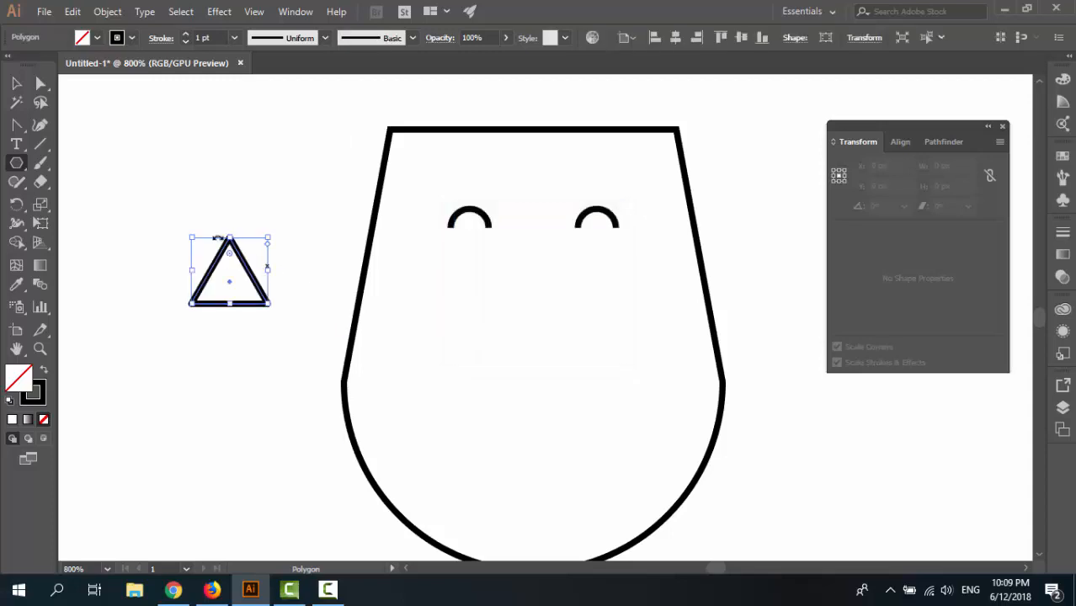
Rotate the triangle 180° and place it midway below the eyes, centred at about X 400 px, Y 293 px
{"action": "left_click", "coordinate": [16, 83]}
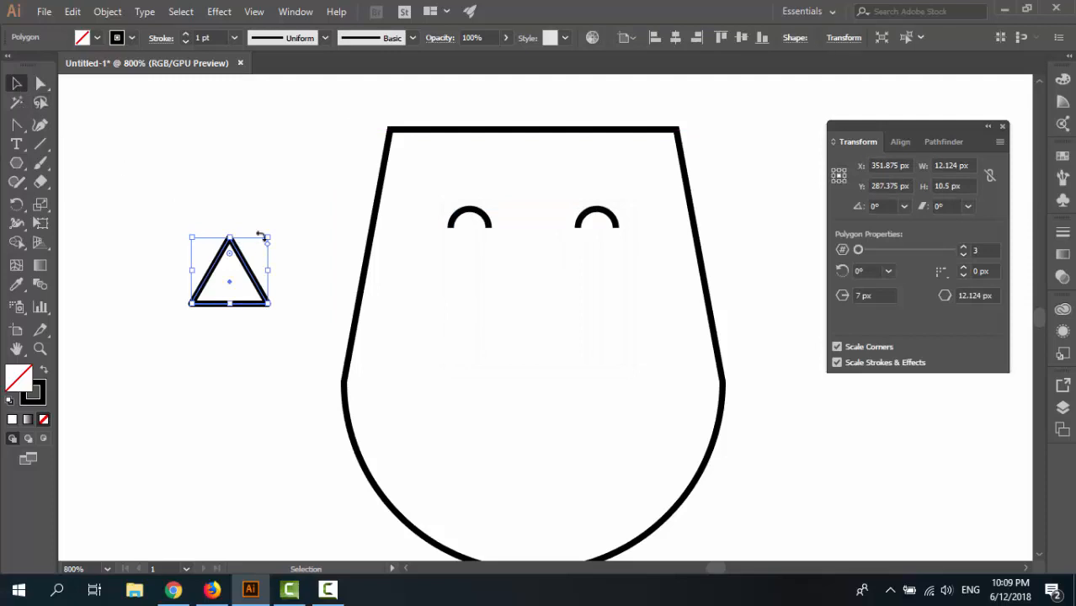
{"action": "left_click_drag", "start_coordinate": [271, 232], "coordinate": [207, 323]}
{"action": "left_click_drag", "start_coordinate": [258, 288], "coordinate": [561, 305]}
{"action": "left_click_drag", "start_coordinate": [547, 313], "coordinate": [548, 327]}
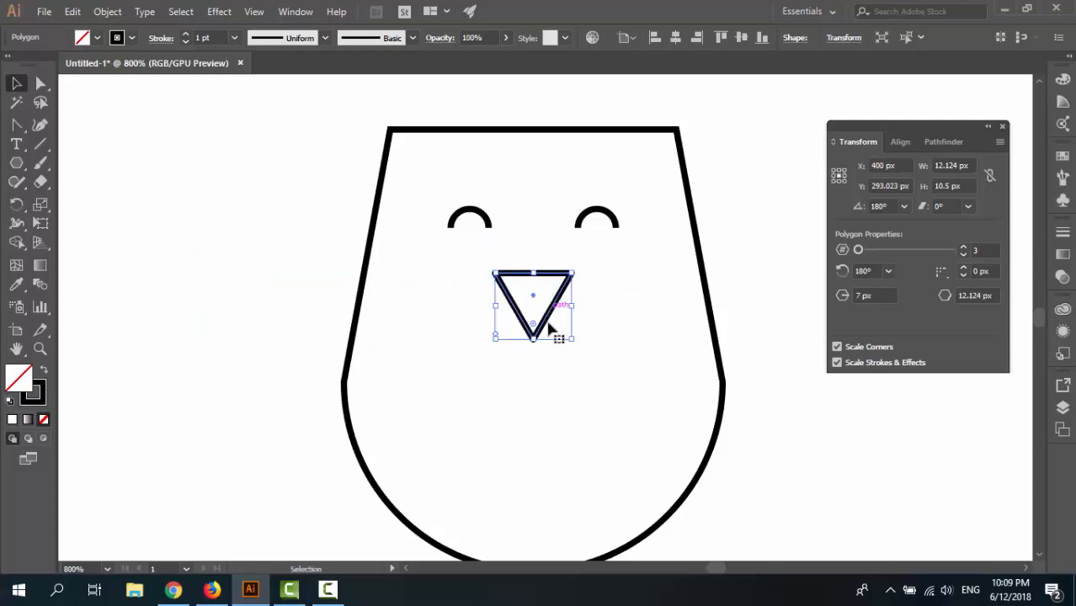
{"action": "left_click", "coordinate": [546, 367]}
{"action": "left_click", "coordinate": [541, 327]}
Round the inverted triangle's two top corners to a 3.5 px radius, keeping the bottom point sharp
{"action": "left_click", "coordinate": [43, 83]}
{"action": "left_click", "coordinate": [348, 271]}
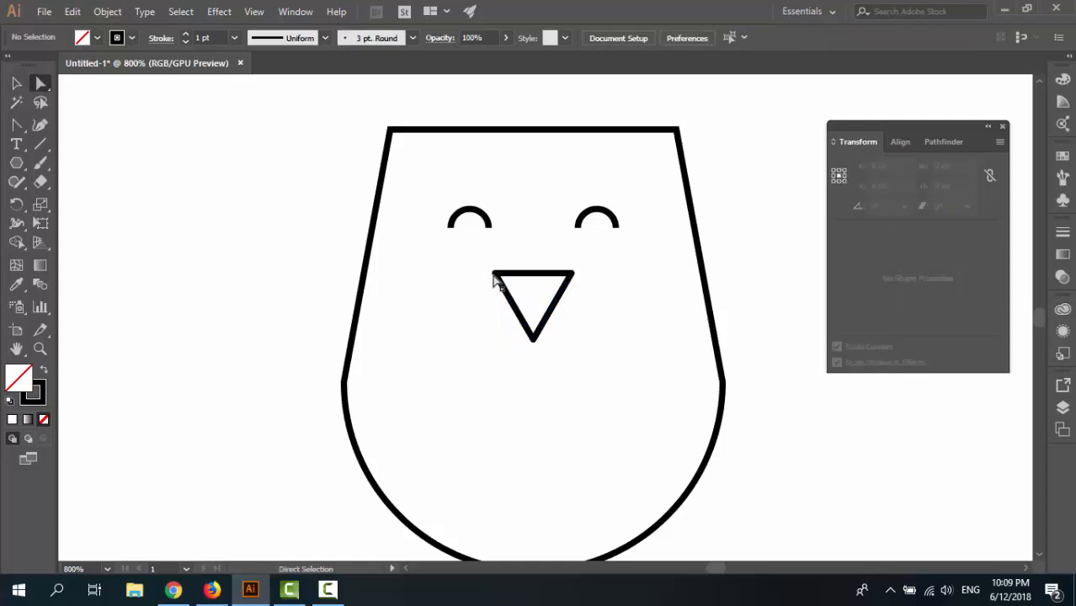
{"action": "left_click", "coordinate": [497, 276]}
{"action": "left_click", "coordinate": [573, 275], "text": "shift"}
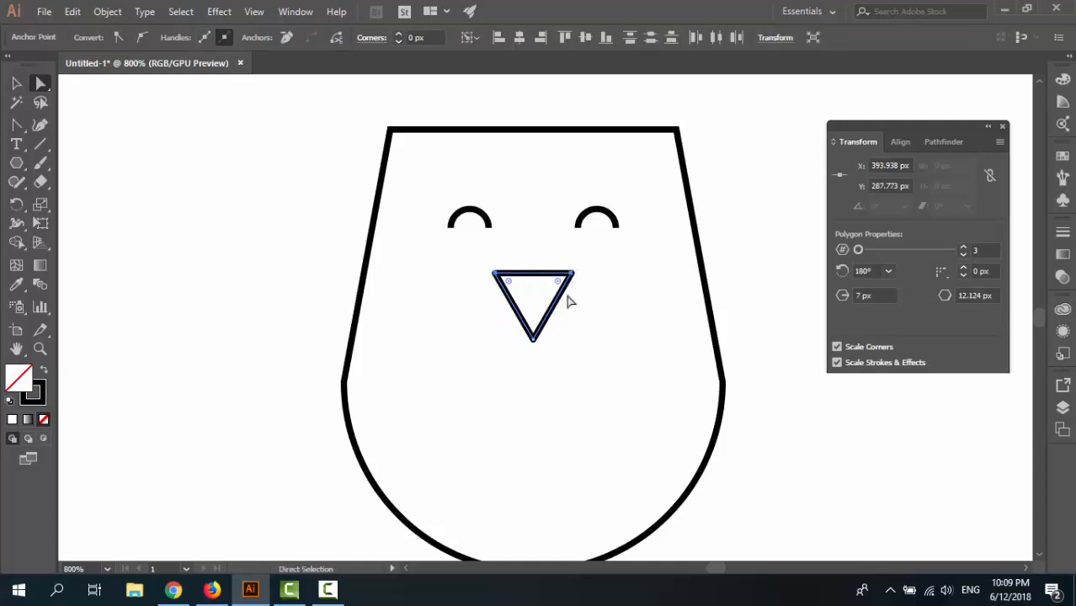
{"action": "left_click", "coordinate": [397, 34]}
{"action": "left_click", "coordinate": [398, 35]}
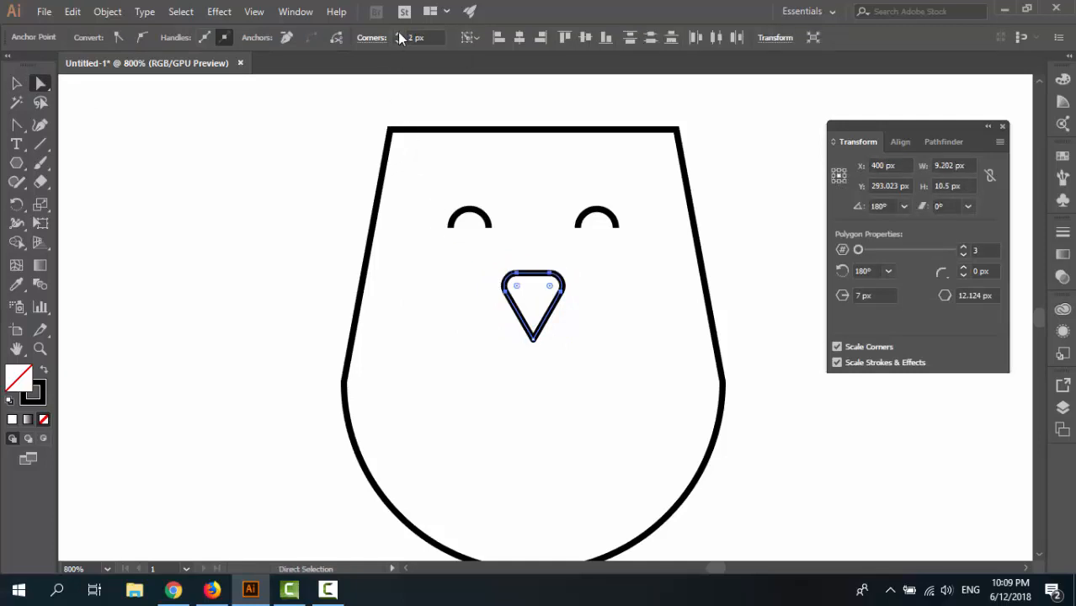
{"action": "left_click", "coordinate": [397, 35]}
{"action": "left_click", "coordinate": [397, 34]}
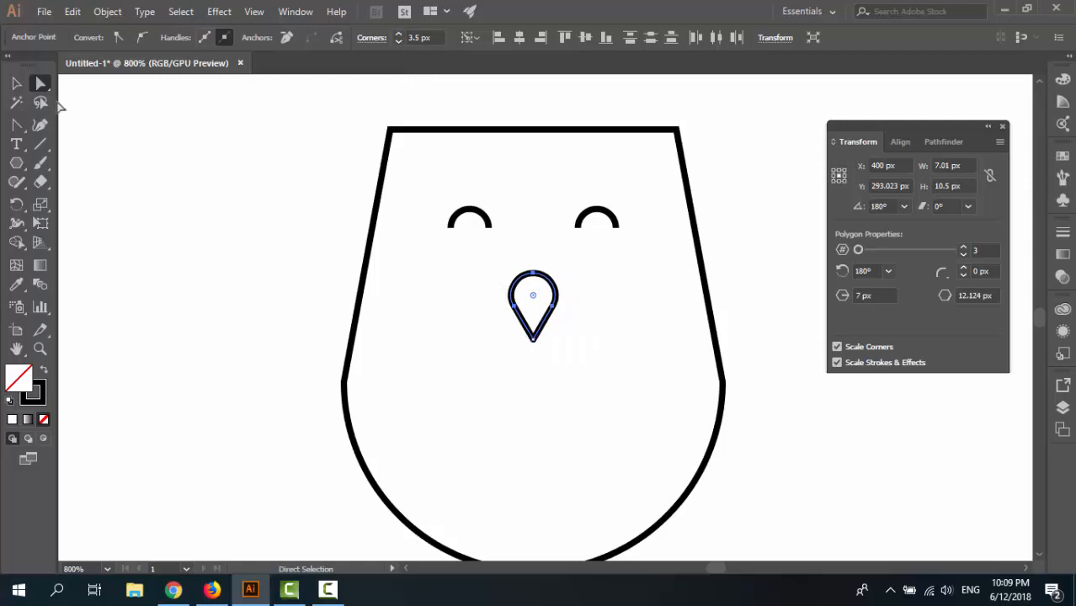
{"action": "left_click", "coordinate": [16, 82]}
{"action": "left_click", "coordinate": [282, 307]}
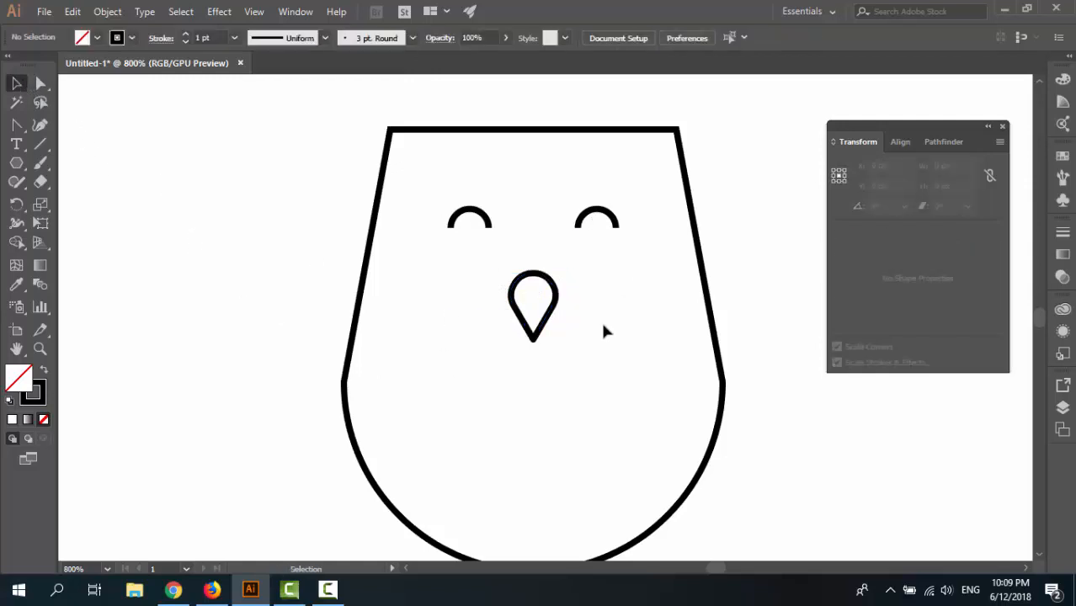
Align the beak to the horizontal centre of the body, with the body outline as the key object
{"action": "left_click", "coordinate": [556, 300]}
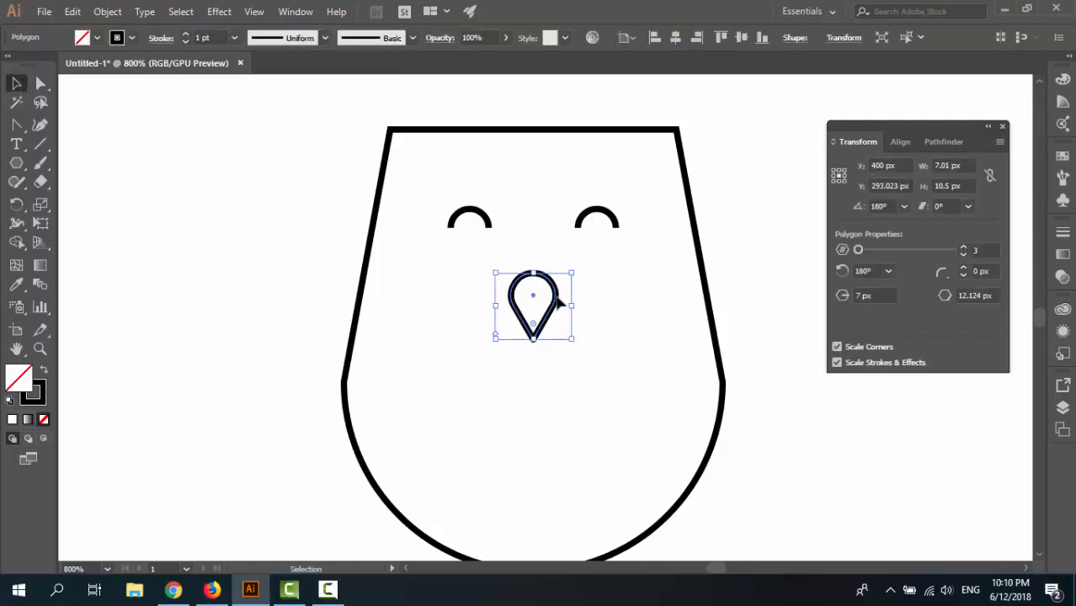
{"action": "left_click", "coordinate": [705, 287]}
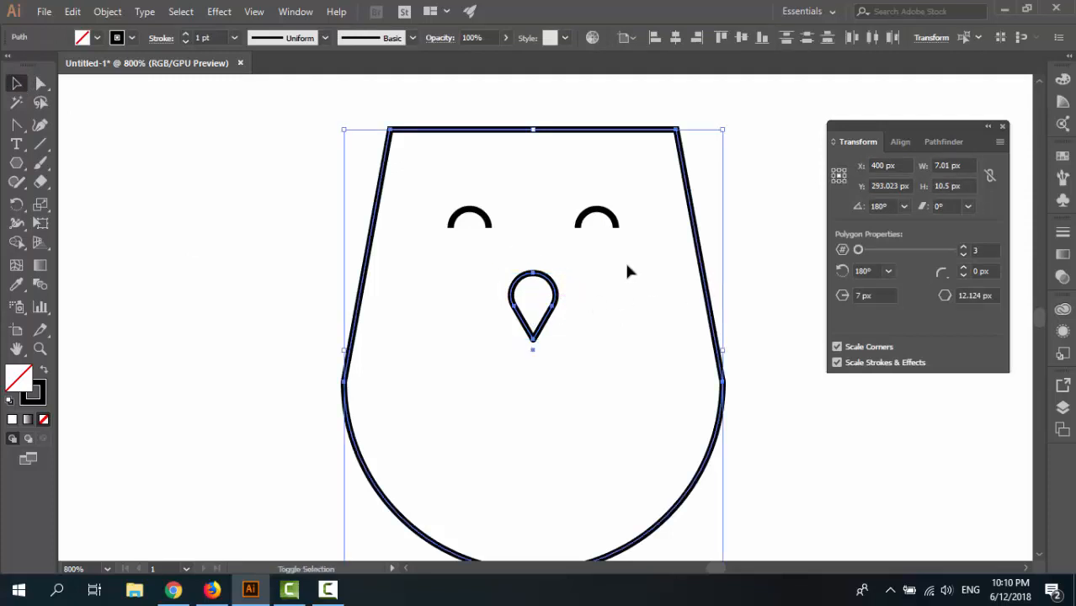
{"action": "left_click", "coordinate": [632, 40]}
{"action": "left_click", "coordinate": [648, 72]}
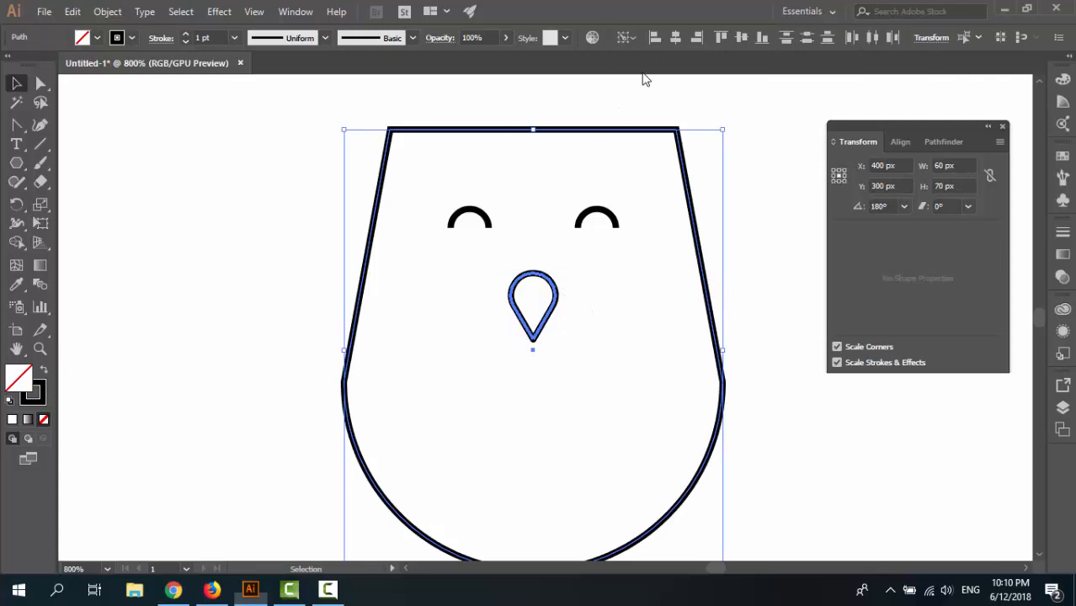
{"action": "left_click", "coordinate": [684, 164]}
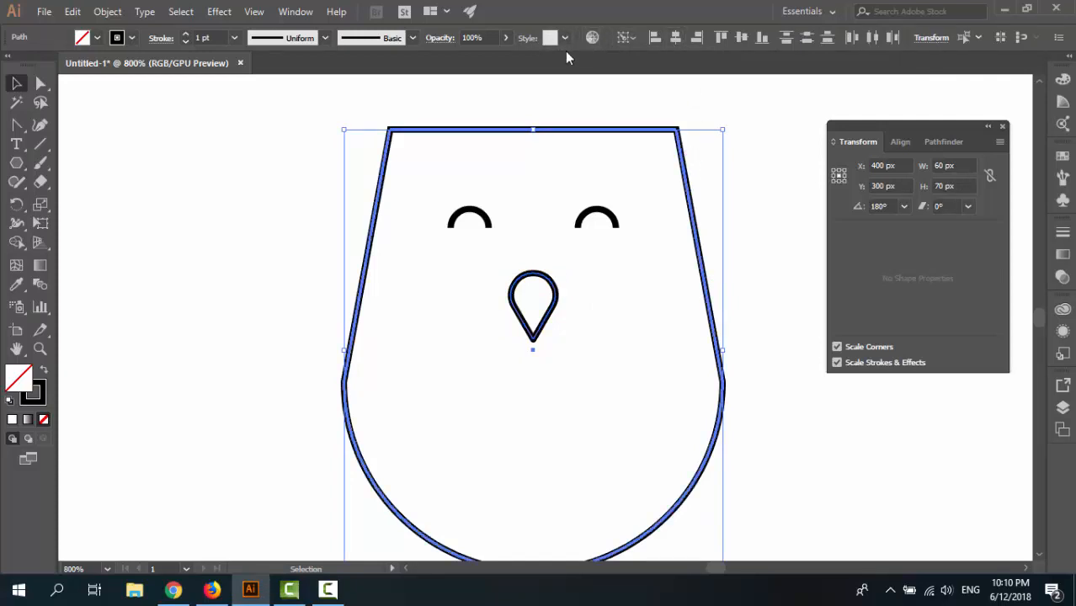
{"action": "left_click", "coordinate": [262, 228]}
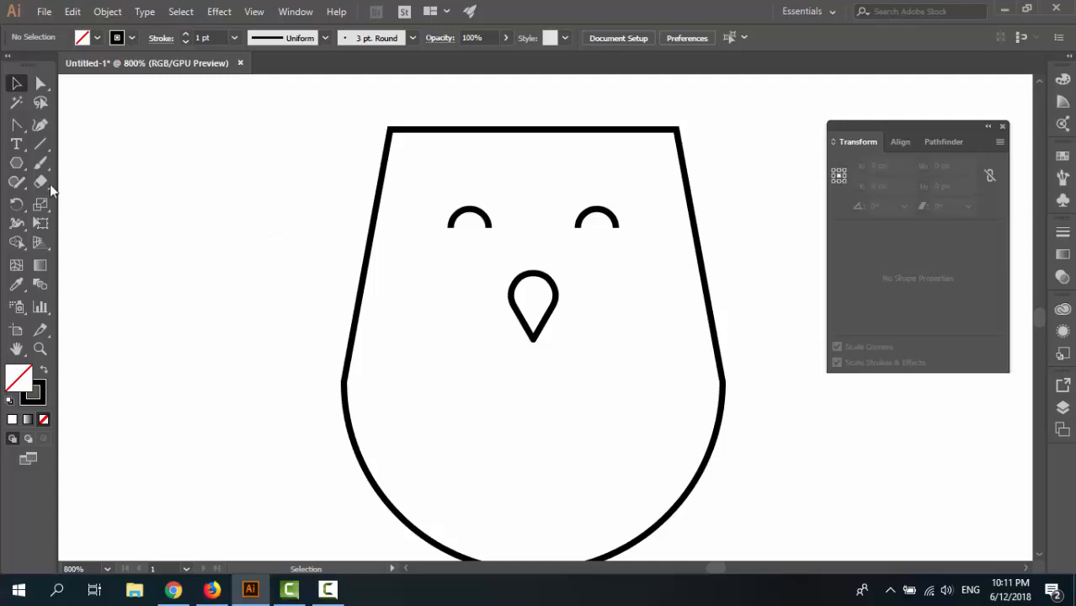
Create a 17 x 17 px circle and move it around the left eye, centred at about X 388 px, Y 281 px
{"action": "left_click_drag", "start_coordinate": [16, 162], "coordinate": [93, 200]}
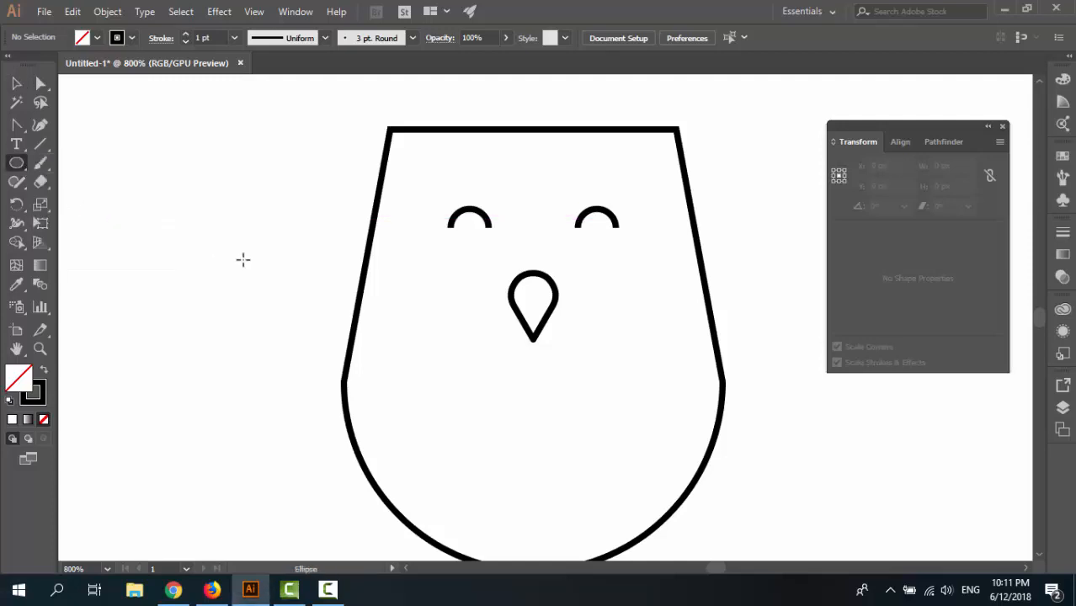
{"action": "left_click", "coordinate": [243, 260]}
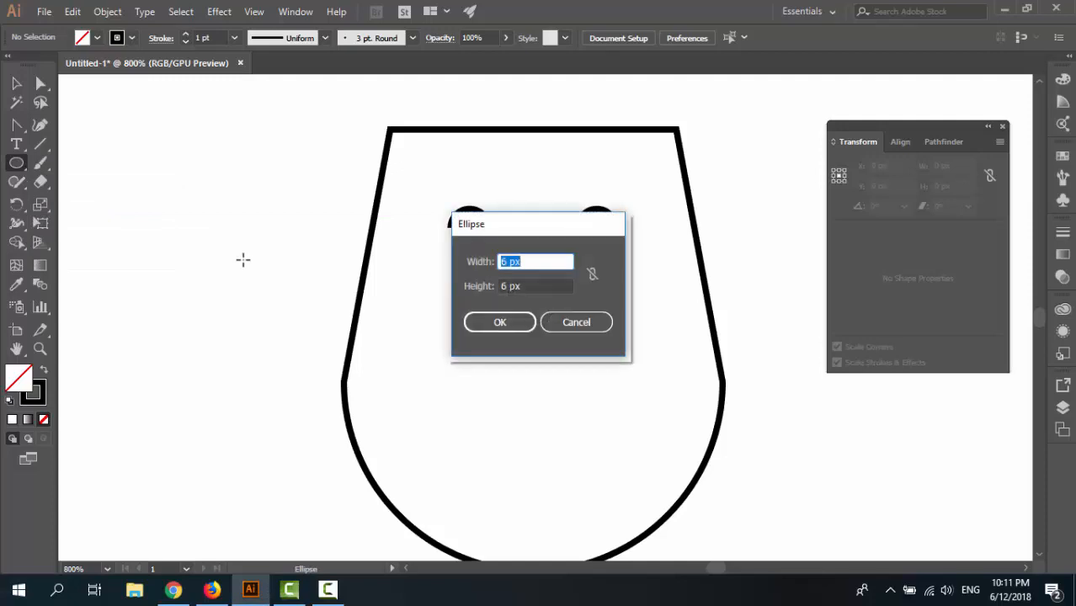
{"action": "type", "text": "17"}
{"action": "key", "text": "Tab"}
{"action": "type", "text": "17"}
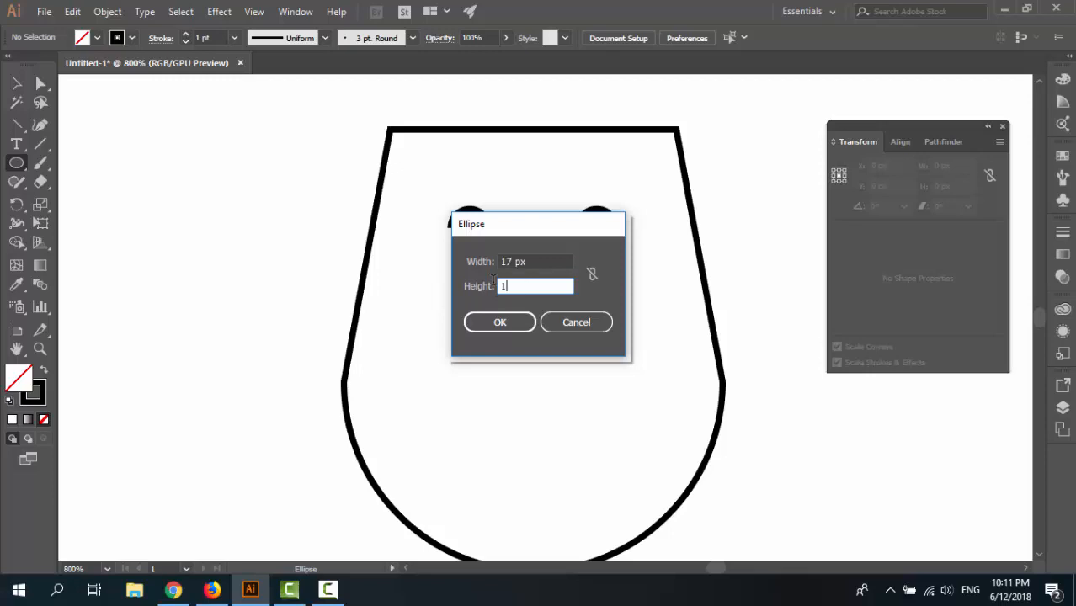
{"action": "left_click", "coordinate": [526, 331]}
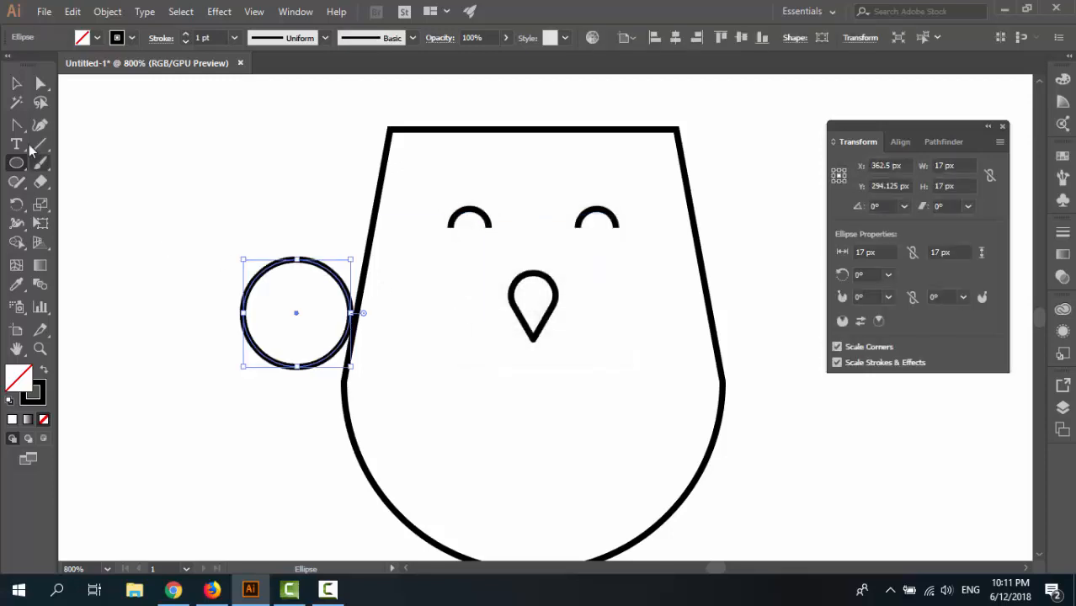
{"action": "left_click", "coordinate": [21, 90]}
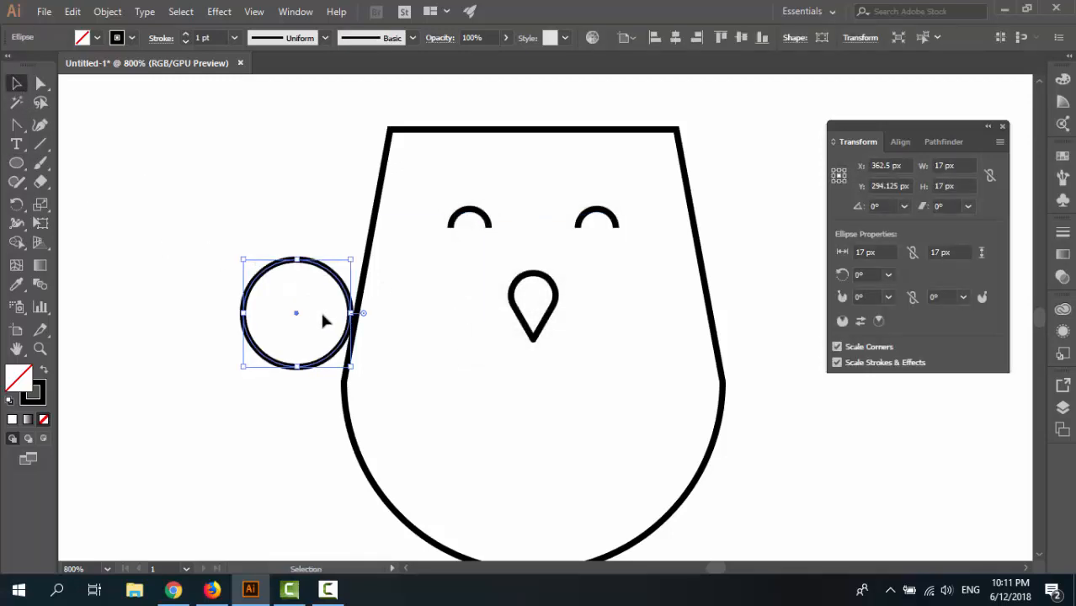
{"action": "left_click_drag", "start_coordinate": [350, 339], "coordinate": [507, 258]}
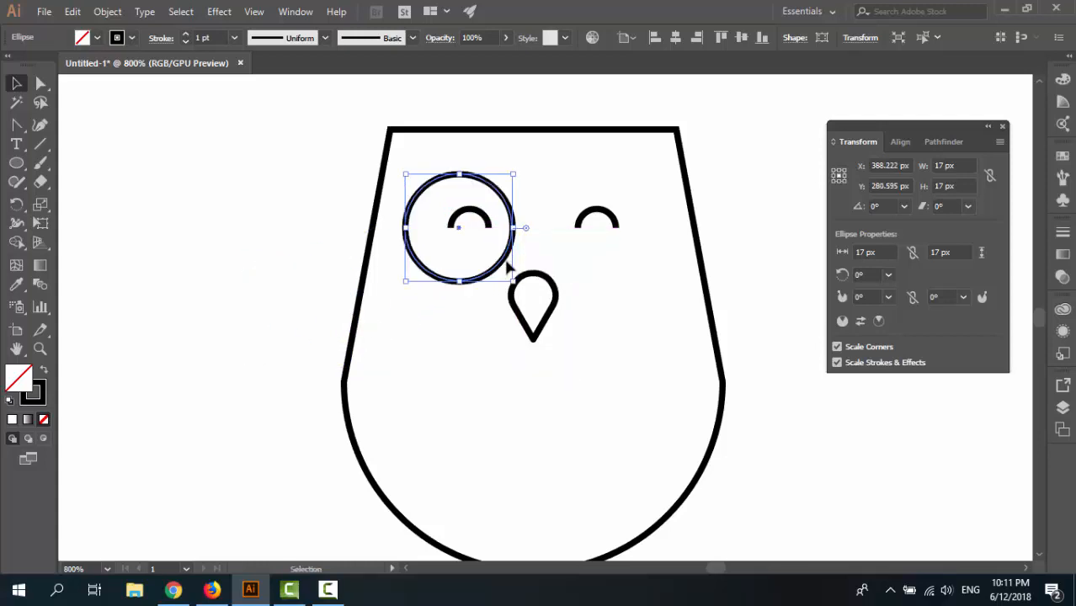
Align the left eye arc to the horizontal centre of its surrounding circle, with the circle as the key object
{"action": "left_click", "coordinate": [475, 215]}
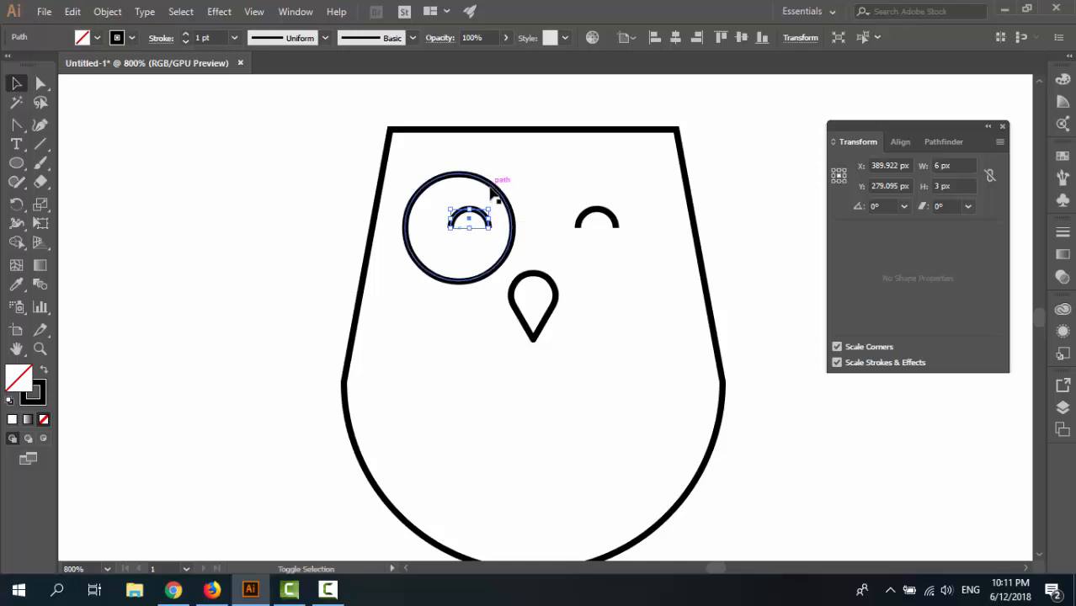
{"action": "left_click", "coordinate": [498, 186], "text": "shift"}
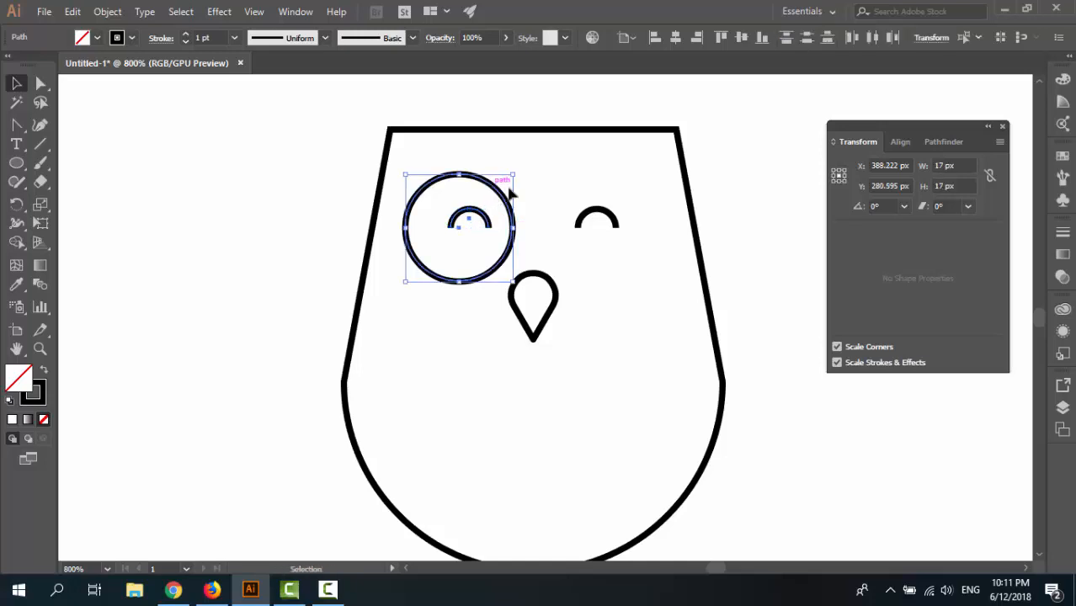
{"action": "left_click", "coordinate": [625, 37]}
{"action": "left_click", "coordinate": [644, 72]}
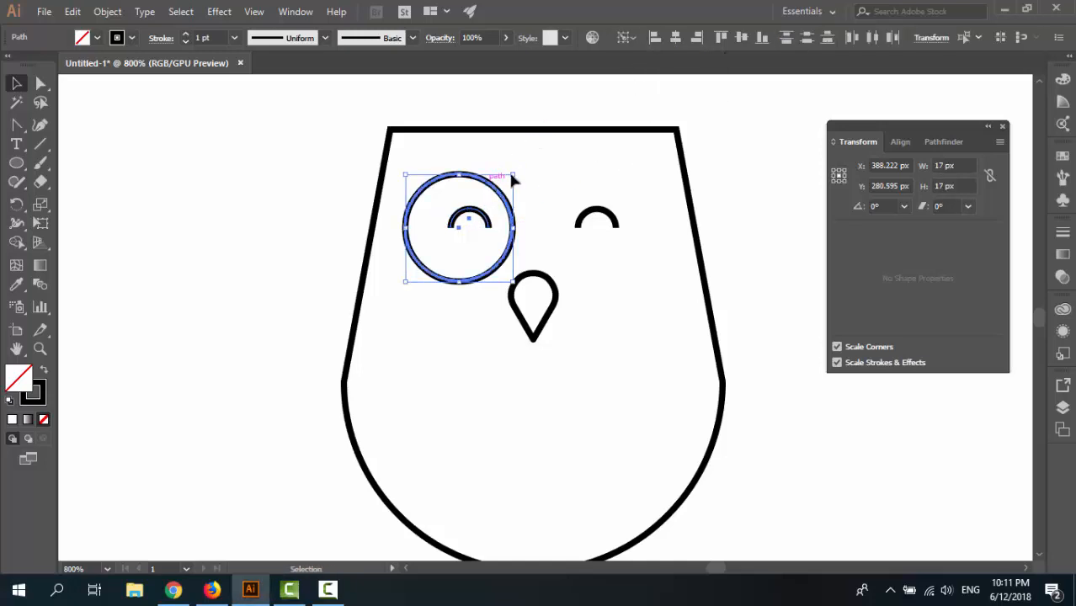
{"action": "left_click", "coordinate": [681, 37]}
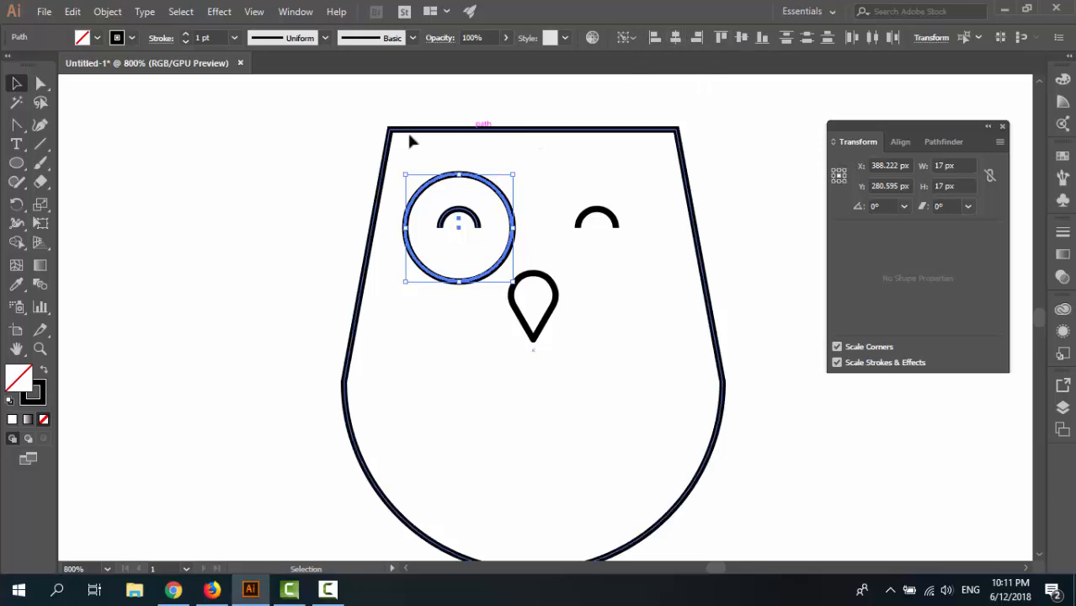
{"action": "left_click", "coordinate": [208, 291]}
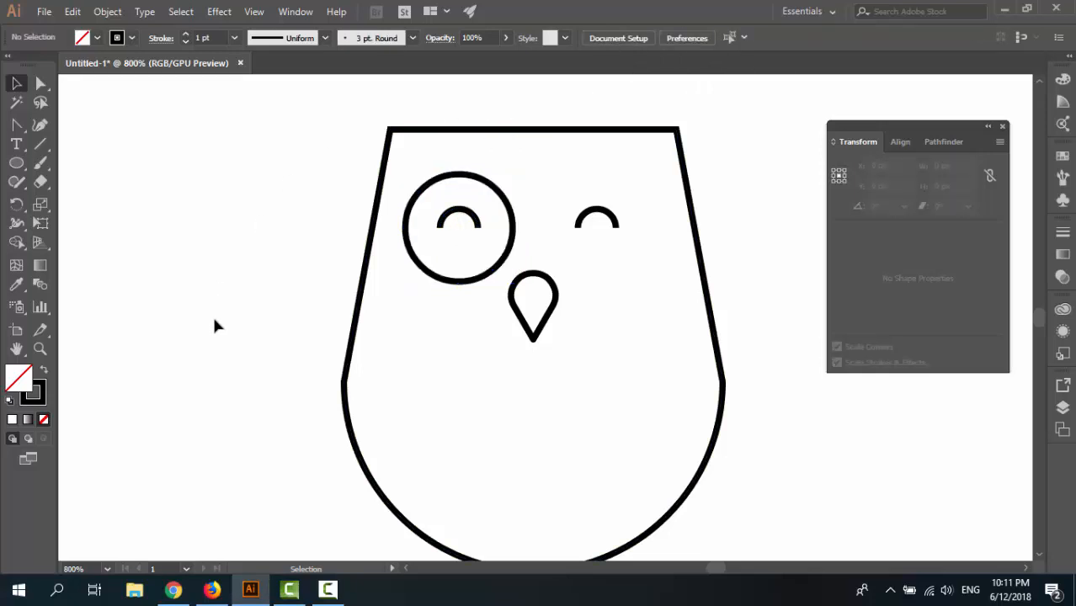
Duplicate the left eye circle and place the copy around the right eye, centred at about X 411 px, Y 280 px
{"action": "left_click", "coordinate": [513, 235]}
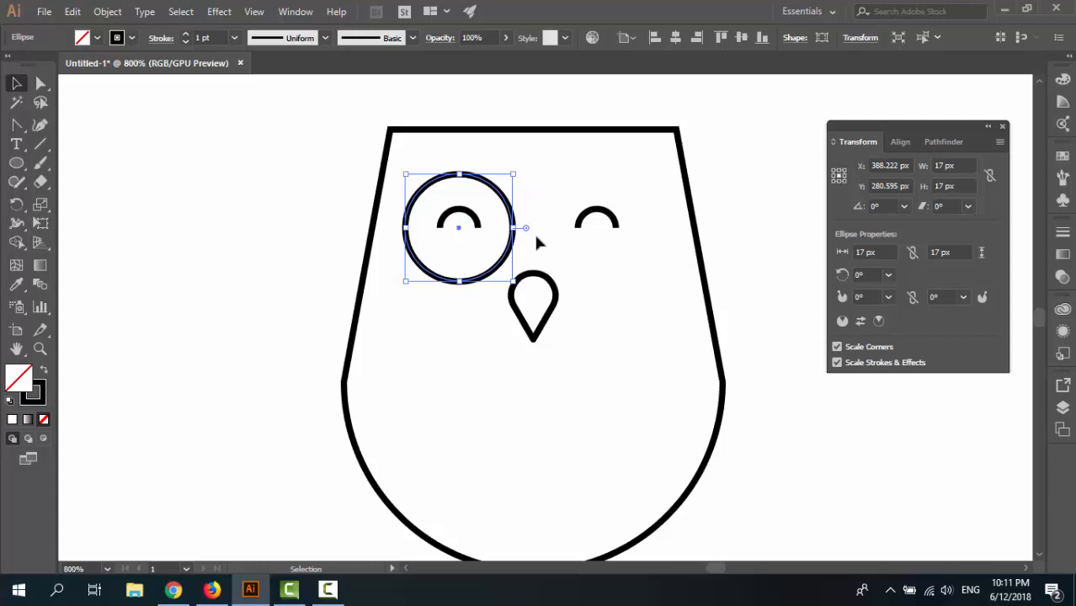
{"action": "key", "text": "a"}
{"action": "left_click_drag", "start_coordinate": [512, 263], "coordinate": [654, 252]}
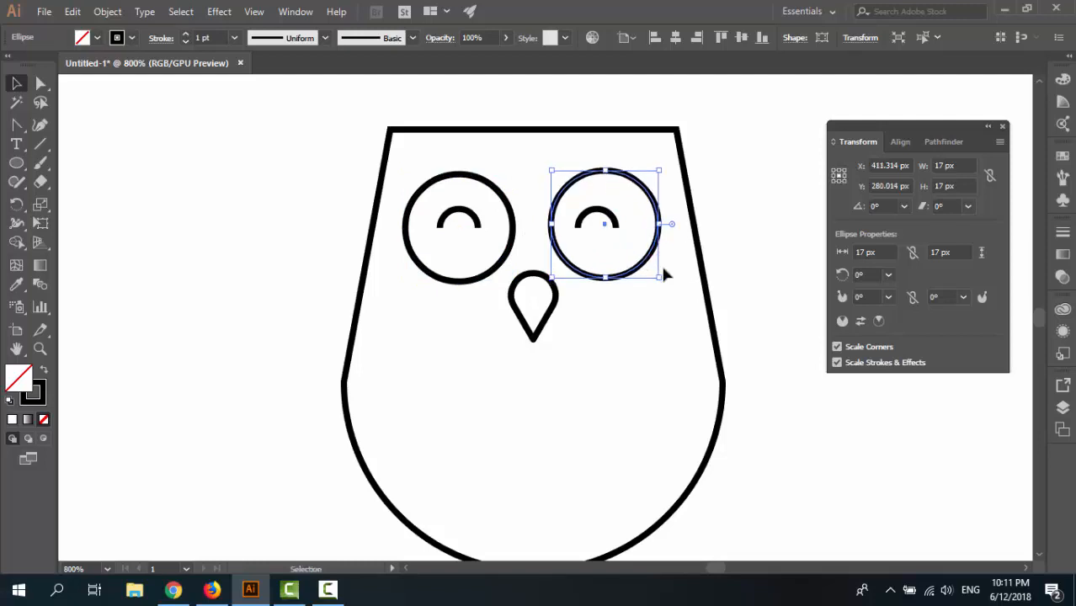
Align the right eye arc to the horizontal centre of its surrounding circle, with the circle as the key object
{"action": "left_click", "coordinate": [621, 222], "text": "shift"}
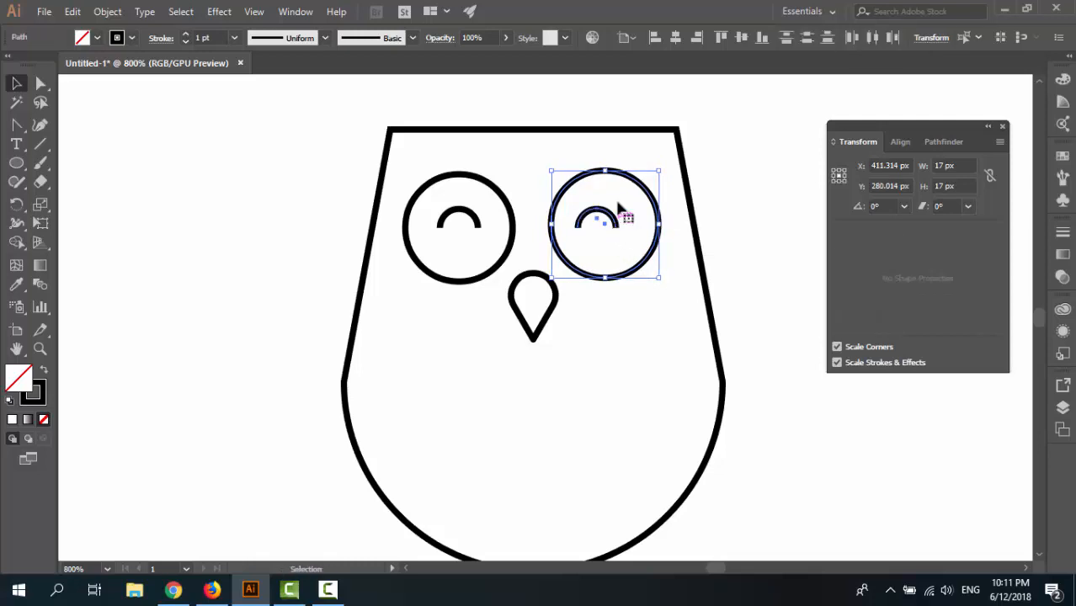
{"action": "left_click", "coordinate": [626, 38]}
{"action": "left_click", "coordinate": [644, 75]}
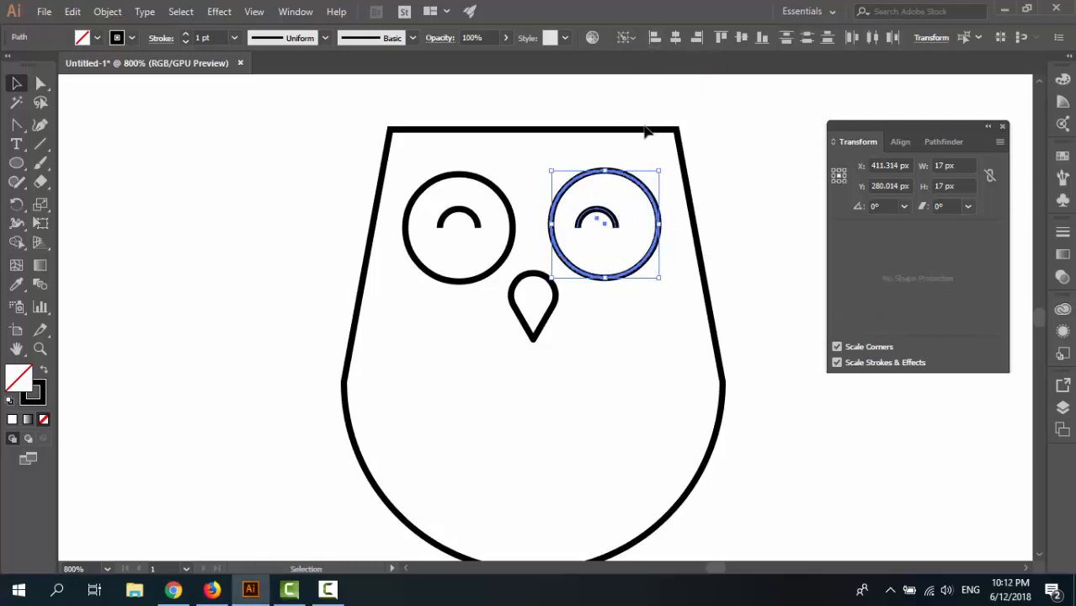
{"action": "left_click", "coordinate": [675, 37]}
{"action": "left_click", "coordinate": [732, 212]}
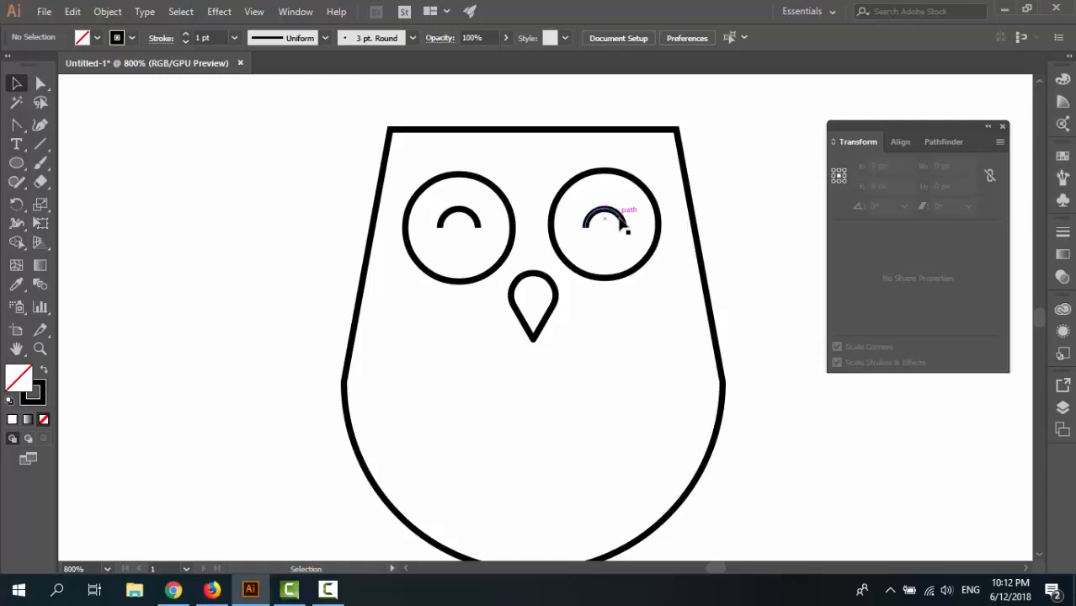
Give the strokes of the right and left eye arcs round caps
{"action": "left_click", "coordinate": [625, 224]}
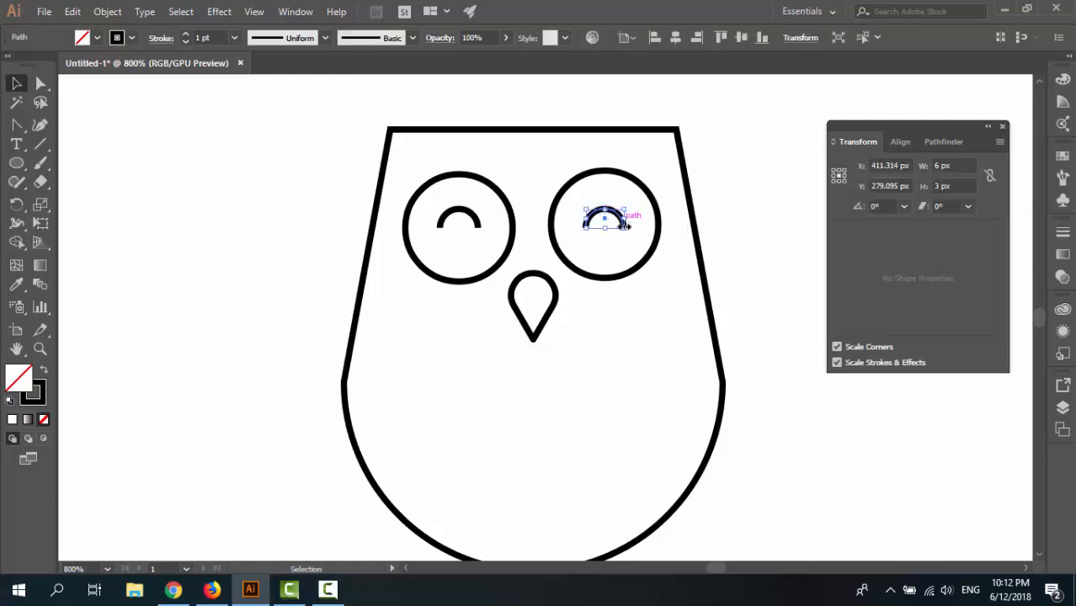
{"action": "left_click", "coordinate": [162, 39]}
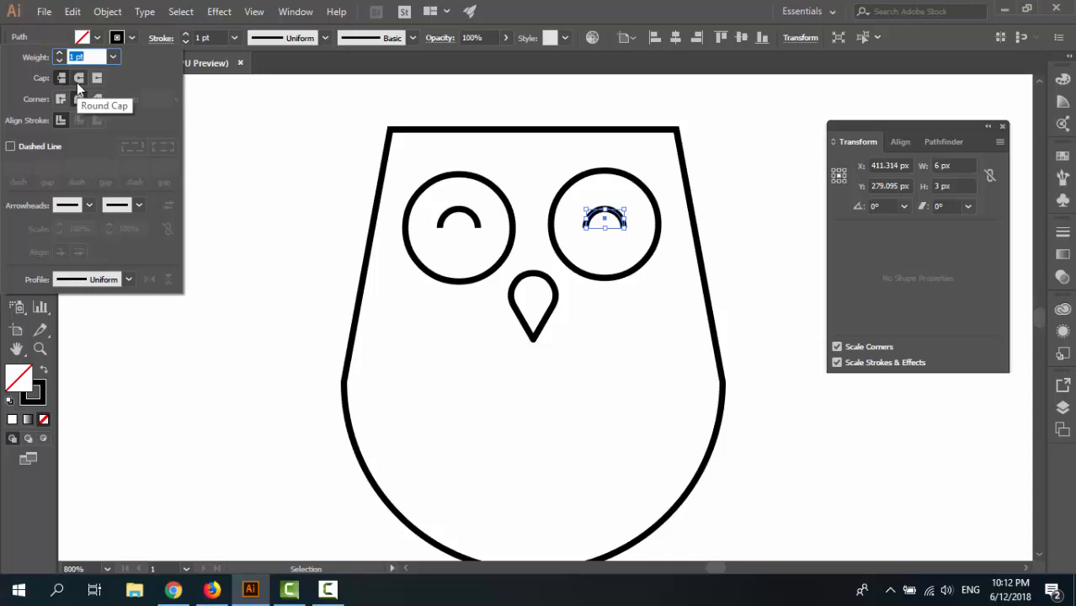
{"action": "left_click", "coordinate": [79, 78]}
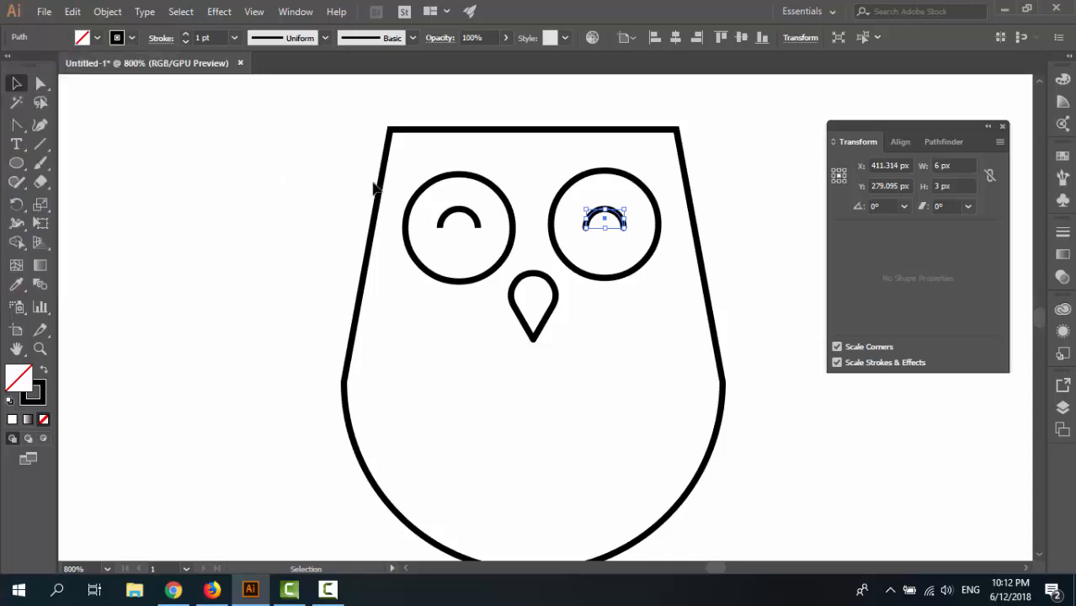
{"action": "left_click_drag", "start_coordinate": [444, 221], "coordinate": [444, 220]}
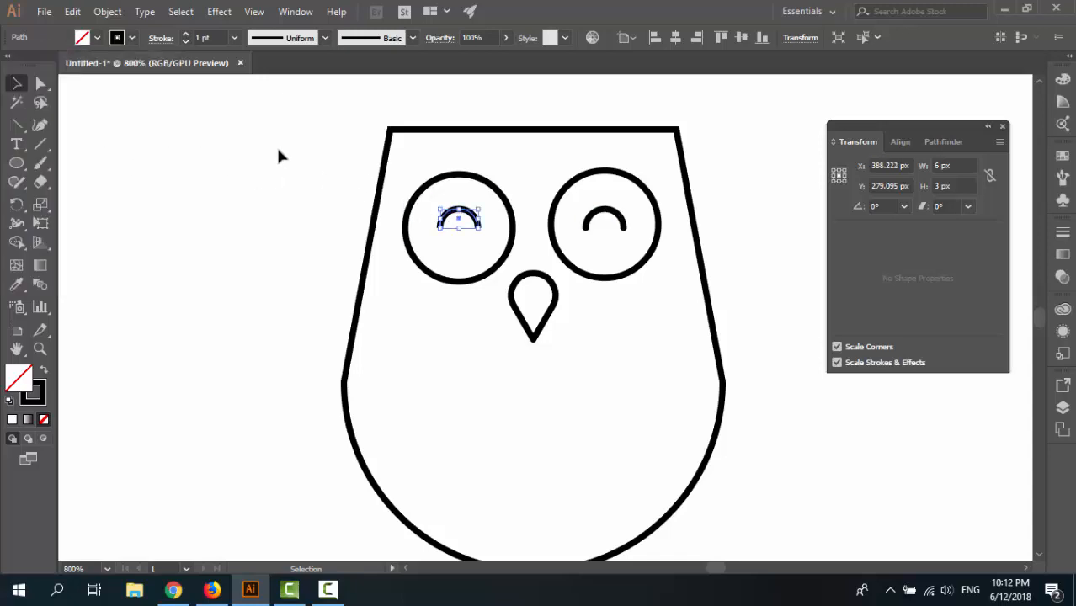
{"action": "left_click", "coordinate": [156, 39]}
{"action": "left_click", "coordinate": [321, 205]}
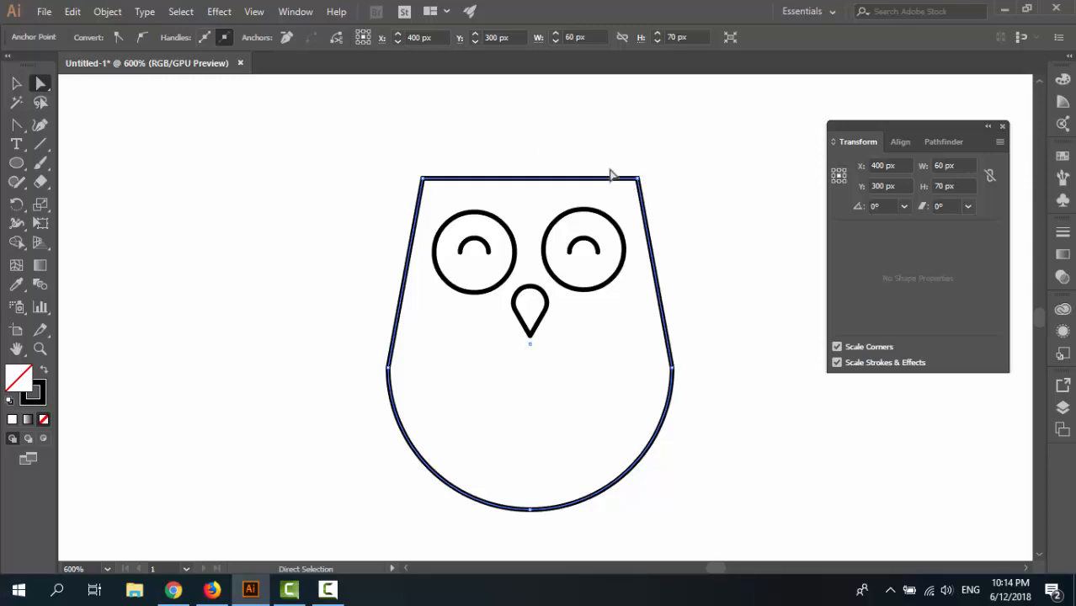
Round the body outline's two top corners to a 27.2 px radius so they form a continuous dome
{"action": "left_click", "coordinate": [423, 179]}
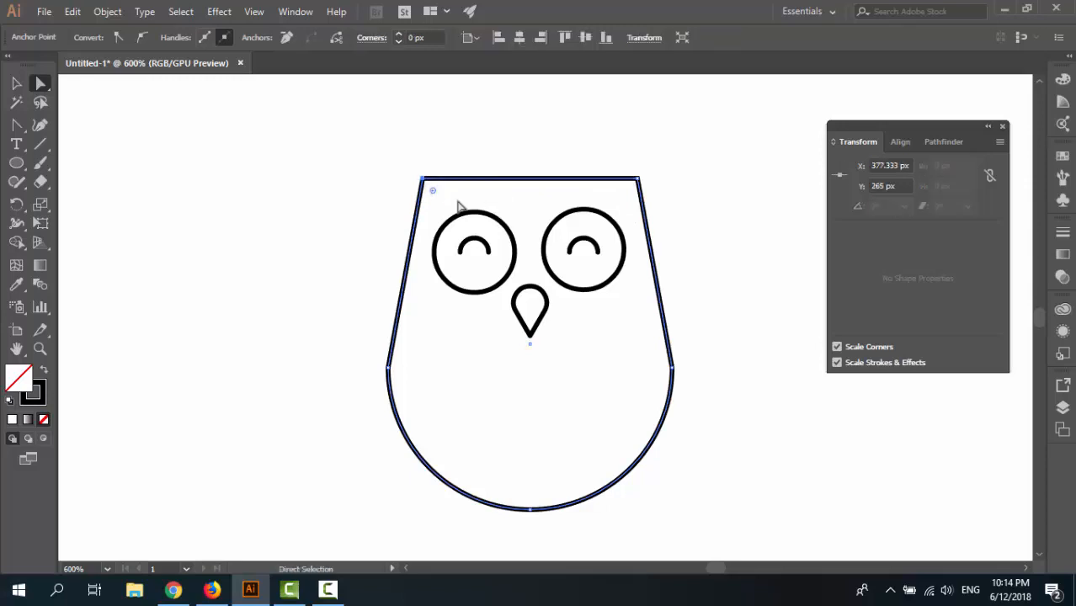
{"action": "left_click", "coordinate": [640, 179], "text": "shift"}
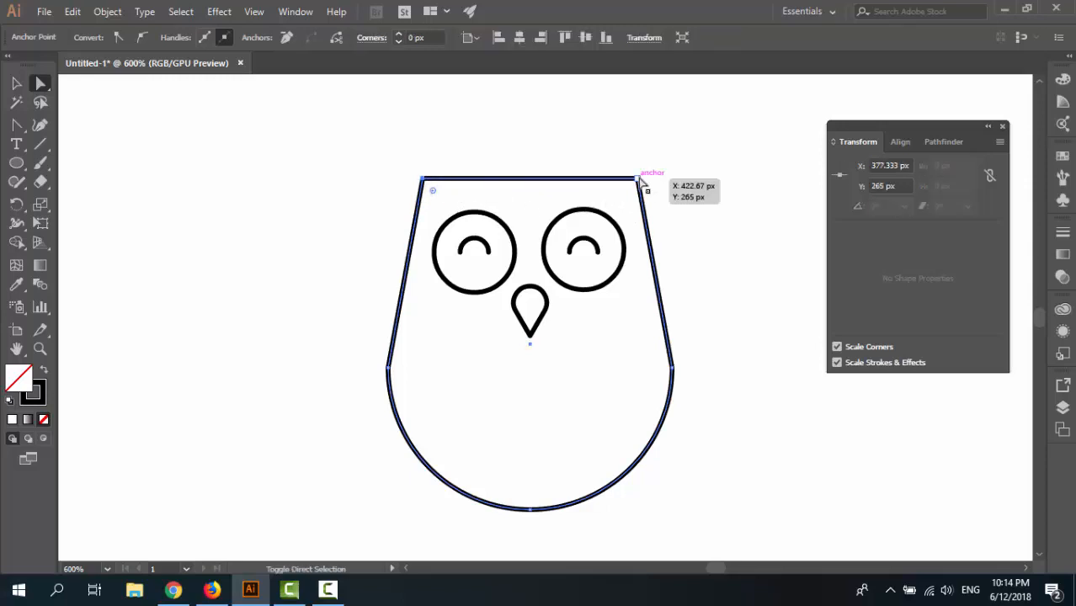
{"action": "left_click", "coordinate": [399, 34]}
{"action": "left_click", "coordinate": [399, 34]}
{"action": "left_click", "coordinate": [399, 34]}
{"action": "left_click", "coordinate": [399, 34]}
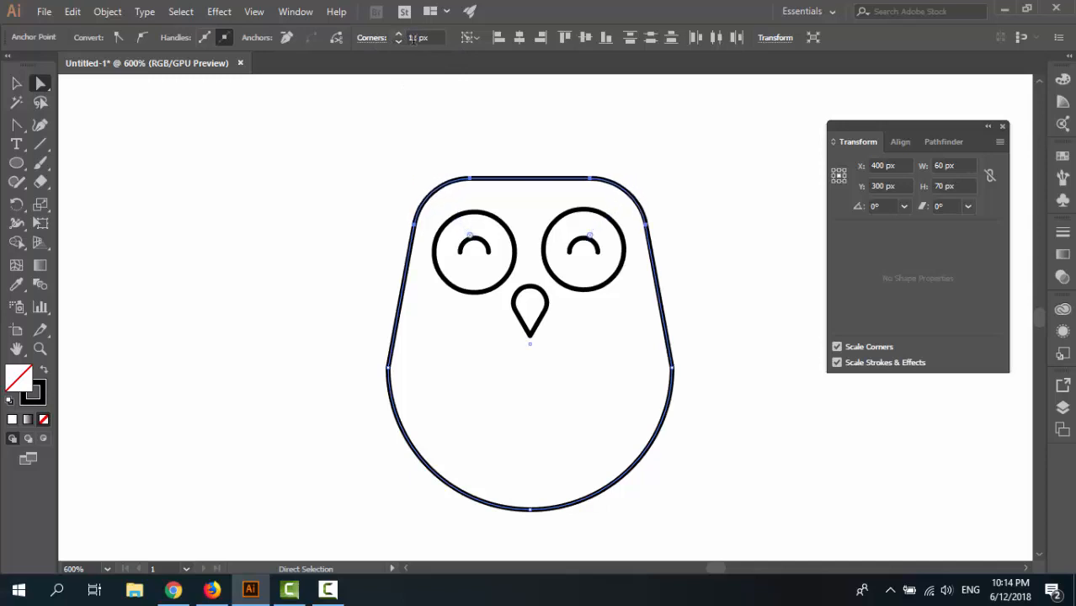
{"action": "left_click", "coordinate": [430, 38]}
{"action": "type", "text": "22"}
{"action": "key", "text": "Return"}
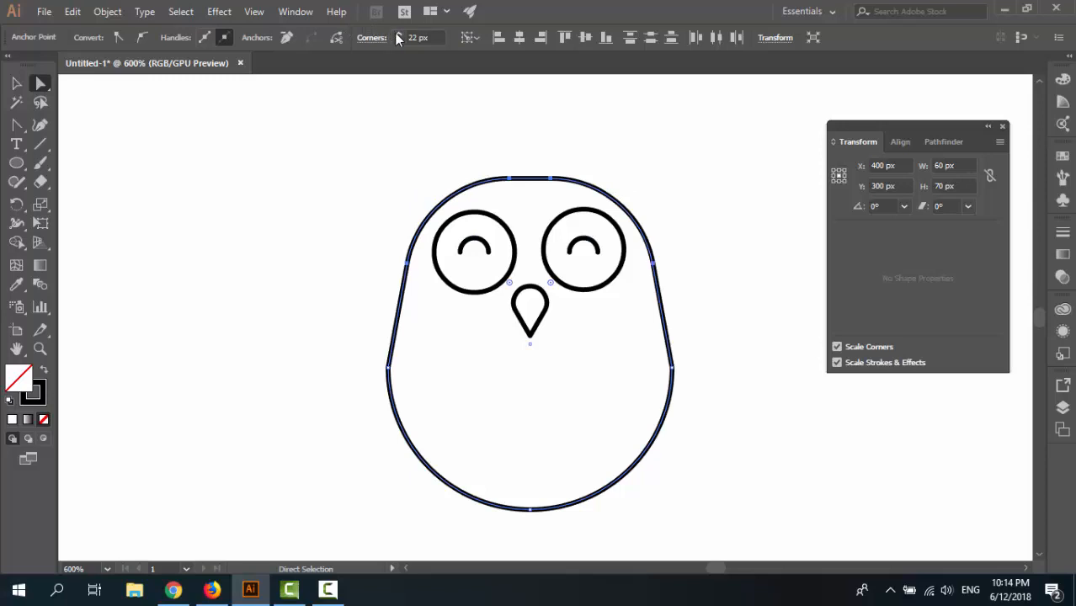
{"action": "left_click", "coordinate": [398, 34]}
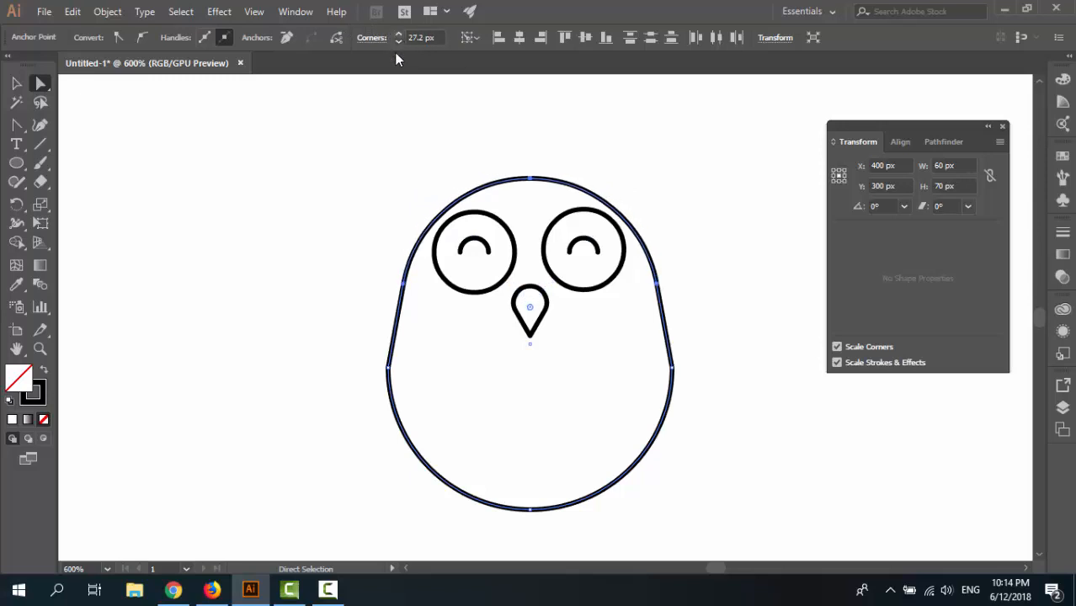
{"action": "left_click", "coordinate": [427, 140]}
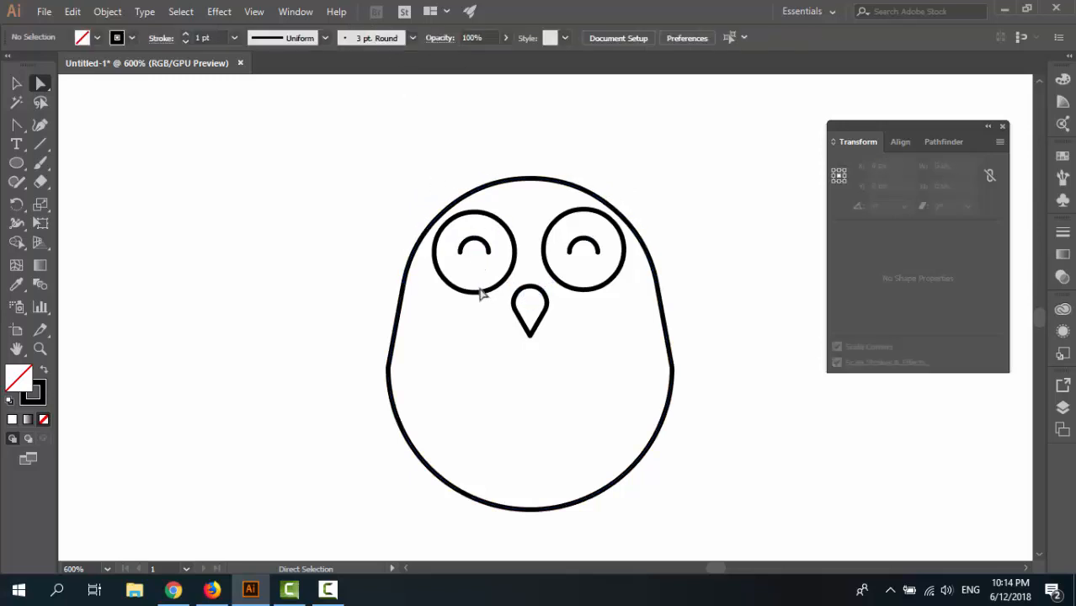
Move both eye circles, the eye arcs and the beak together 7 px down inside the body
{"action": "left_click", "coordinate": [16, 82]}
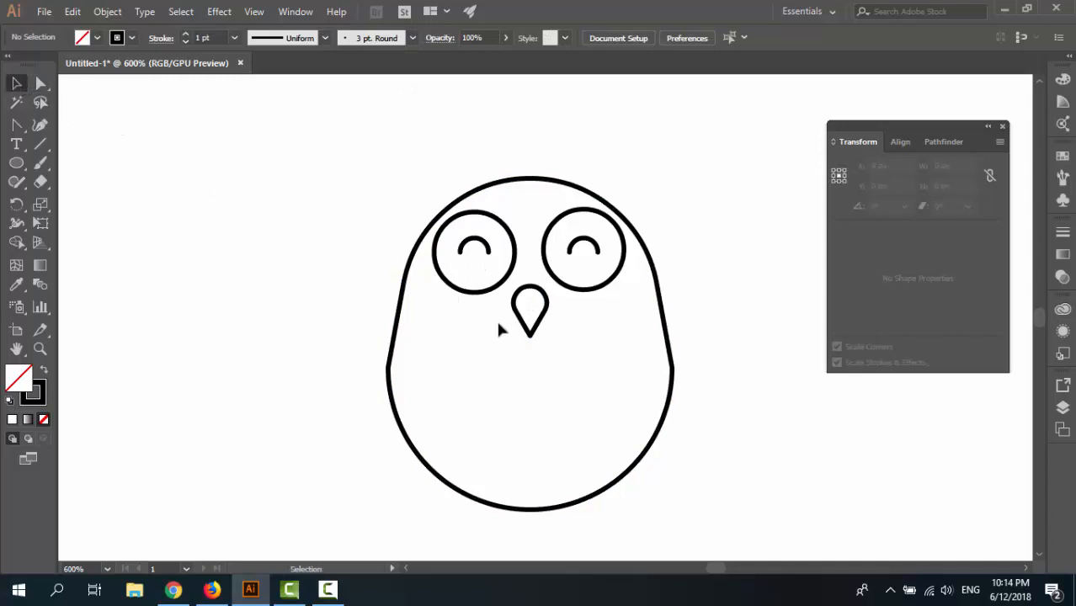
{"action": "left_click", "coordinate": [503, 283]}
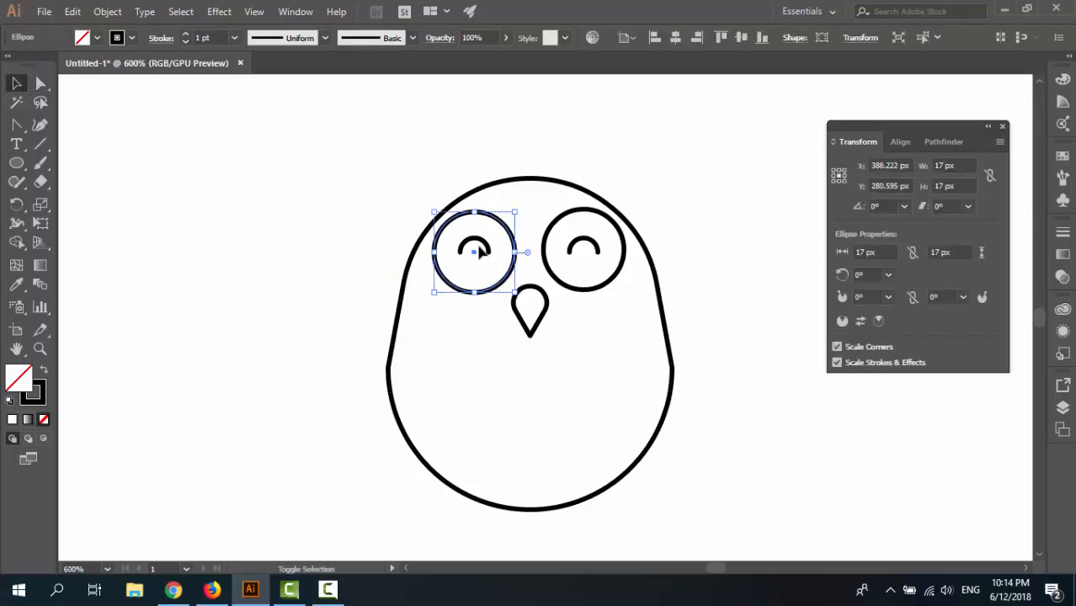
{"action": "left_click", "coordinate": [584, 245], "text": "shift"}
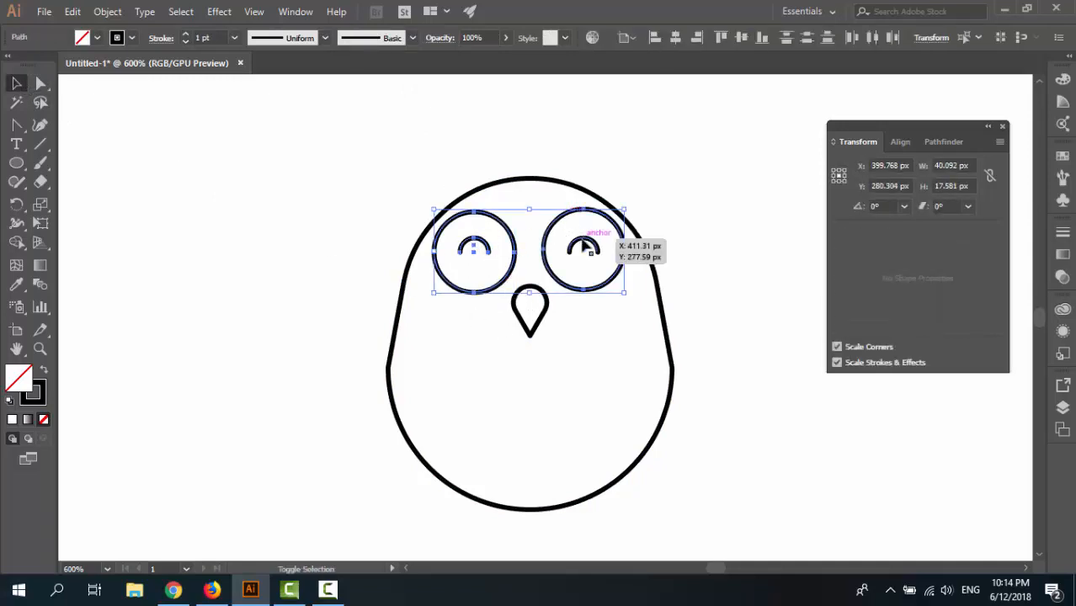
{"action": "left_click", "coordinate": [546, 306], "text": "shift"}
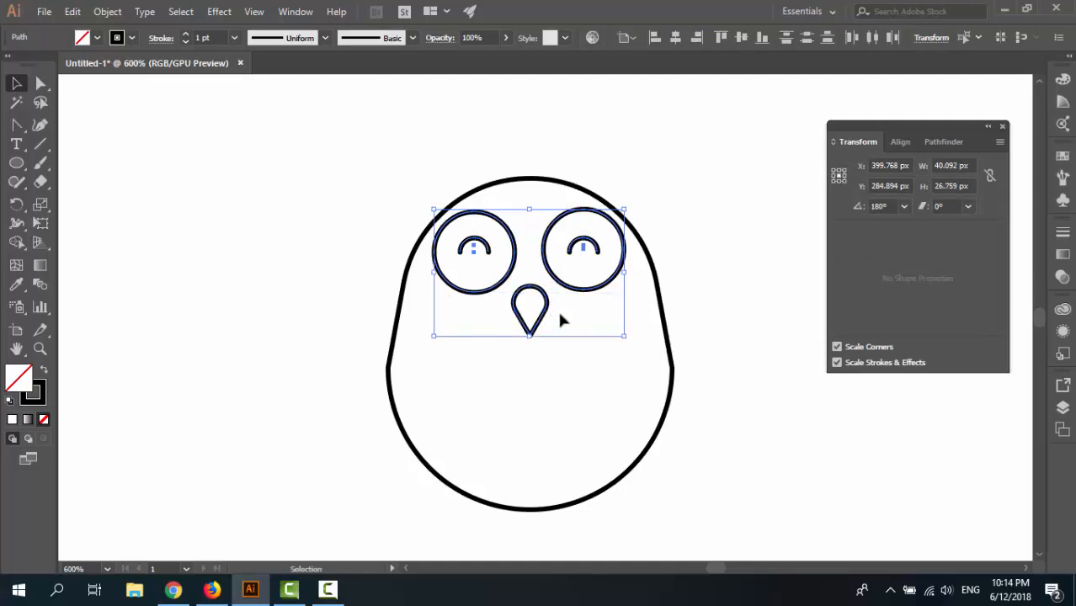
{"action": "key", "text": "Down"}
{"action": "key", "text": "Down"}
{"action": "key", "text": "Down"}
{"action": "key", "text": "Down"}
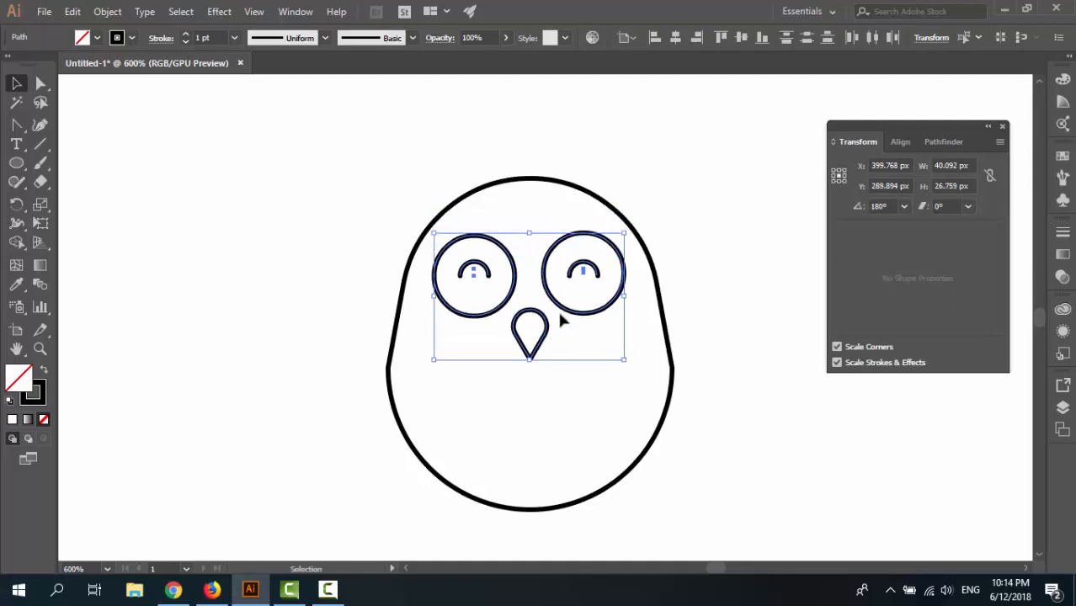
{"action": "key", "text": "Down"}
{"action": "key", "text": "Down"}
{"action": "key", "text": "Down"}
{"action": "key", "text": "Down"}
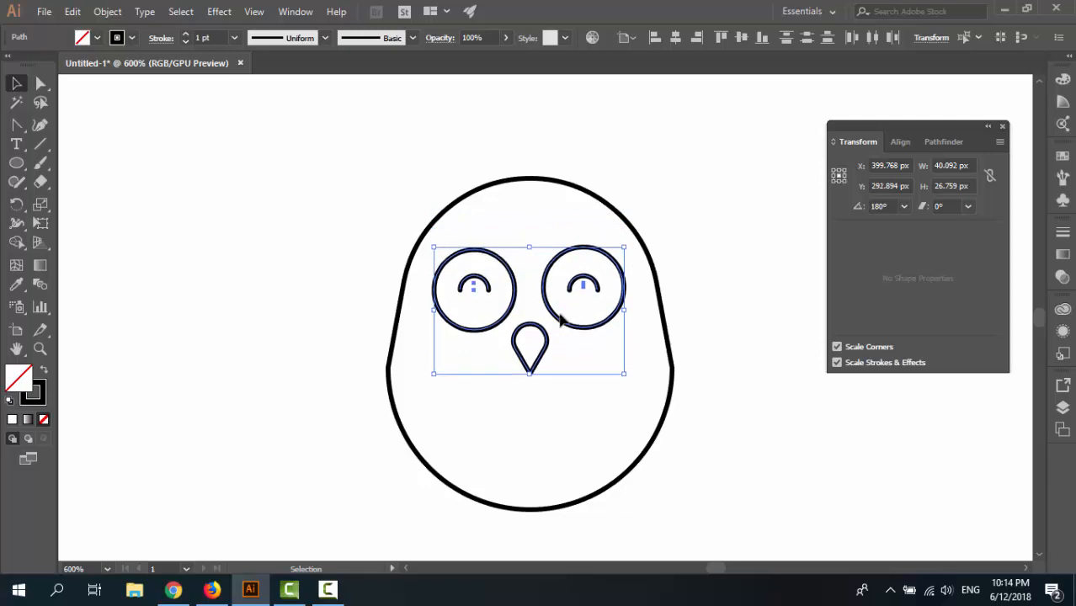
{"action": "key", "text": "Up"}
{"action": "key", "text": "Down"}
{"action": "key", "text": "Up"}
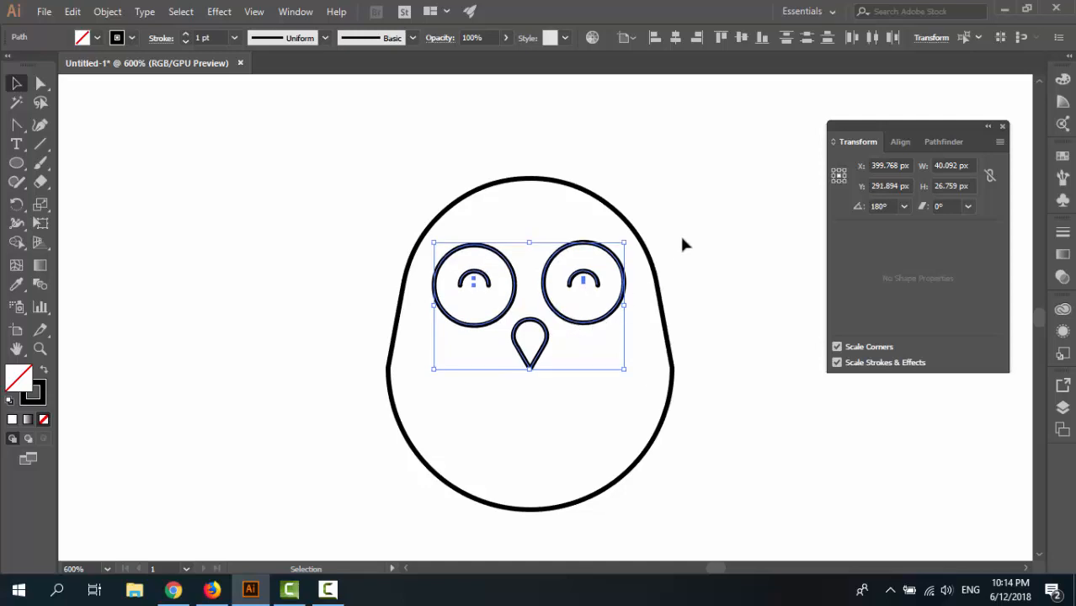
Set the body outline's stroke weight to 2 pt
{"action": "left_click", "coordinate": [663, 284]}
{"action": "left_click", "coordinate": [661, 278]}
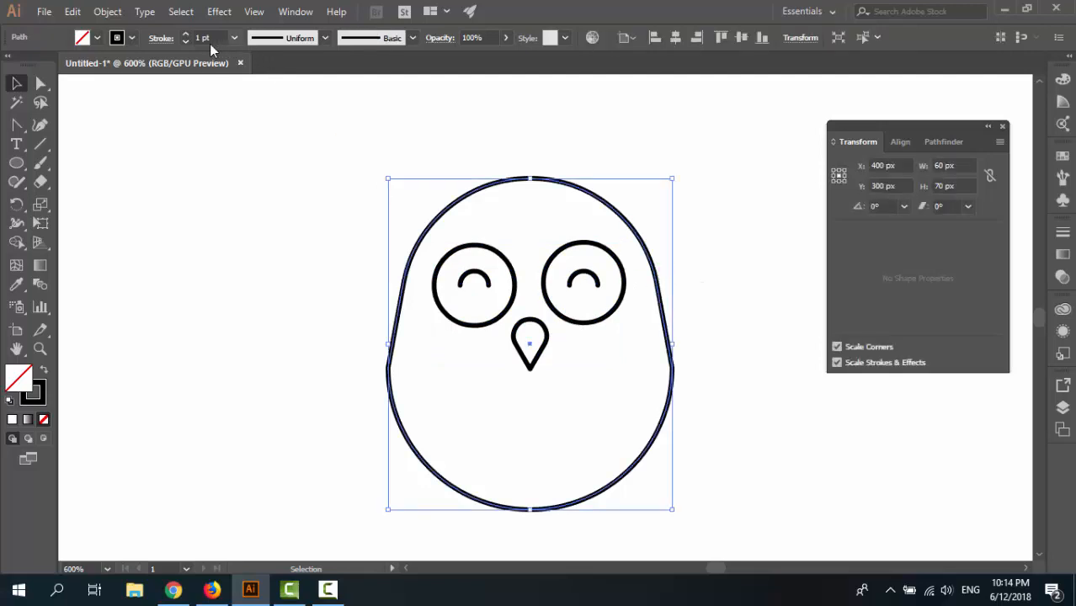
{"action": "left_click", "coordinate": [186, 34]}
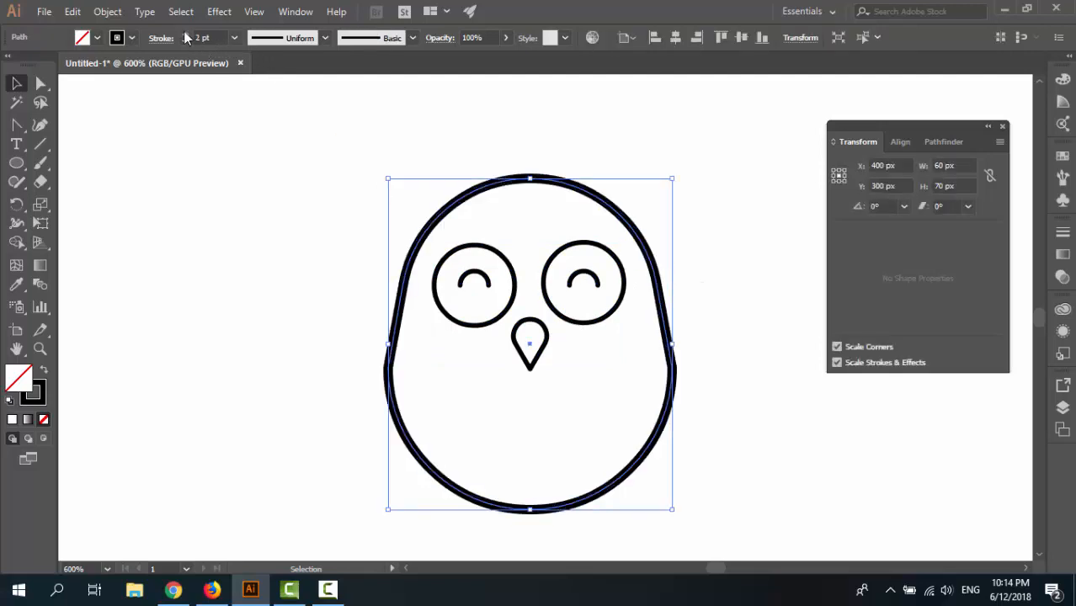
Set the stroke weight of the eye circles, eye arcs and beak to 2 pt
{"action": "left_click", "coordinate": [456, 247]}
{"action": "left_click", "coordinate": [624, 282], "text": "shift"}
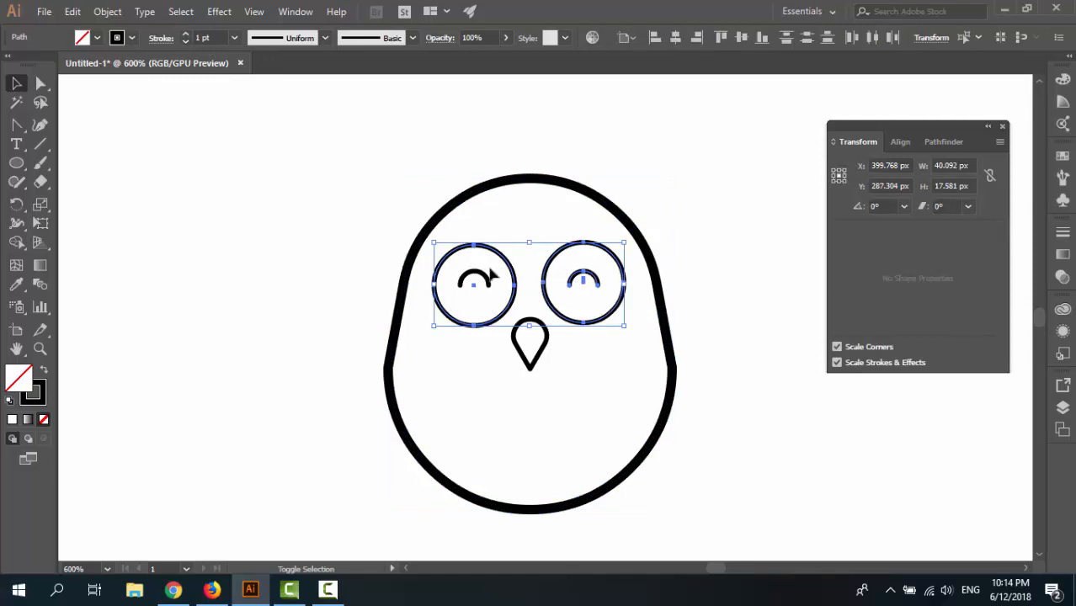
{"action": "left_click", "coordinate": [540, 337], "text": "shift"}
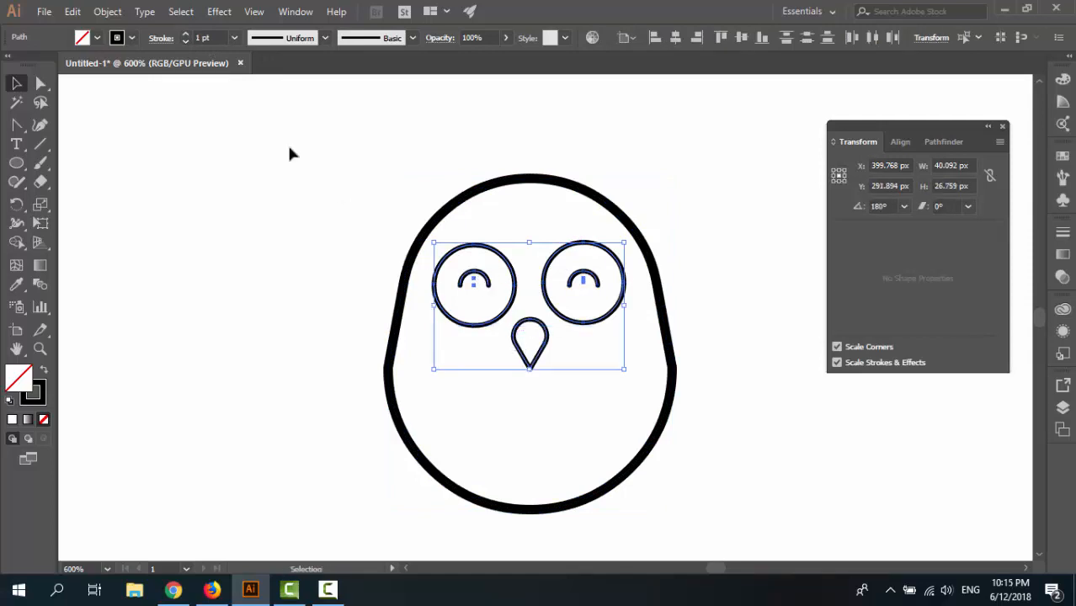
{"action": "left_click", "coordinate": [186, 34]}
{"action": "left_click", "coordinate": [294, 343]}
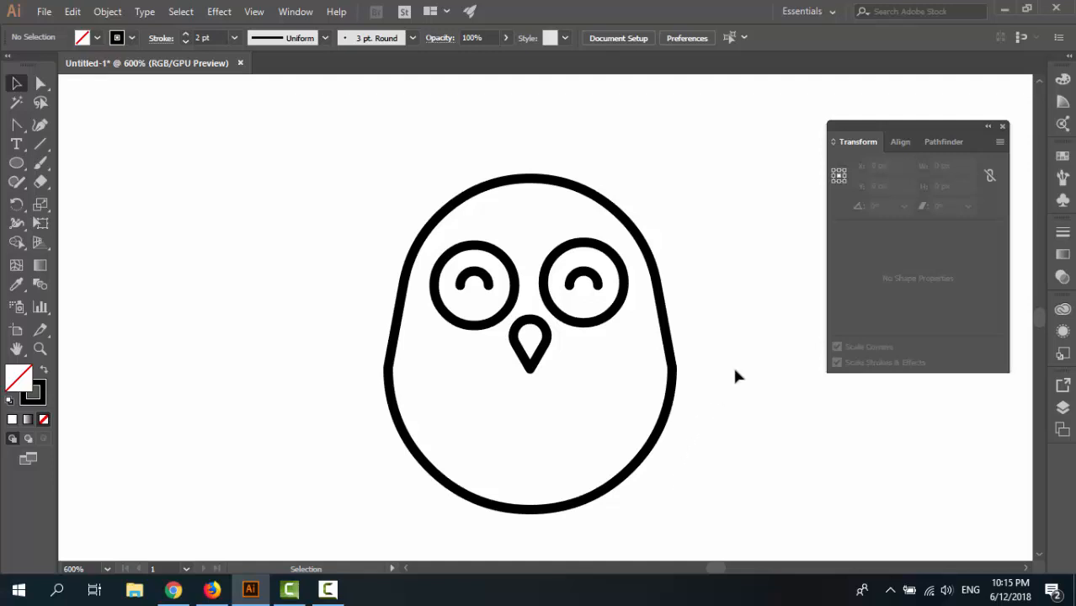
Draw a three-sided polygon with a 5 px radius in the empty area beside the character's head
{"action": "scroll", "coordinate": [754, 375], "scroll_direction": "down", "scroll_amount": 1}
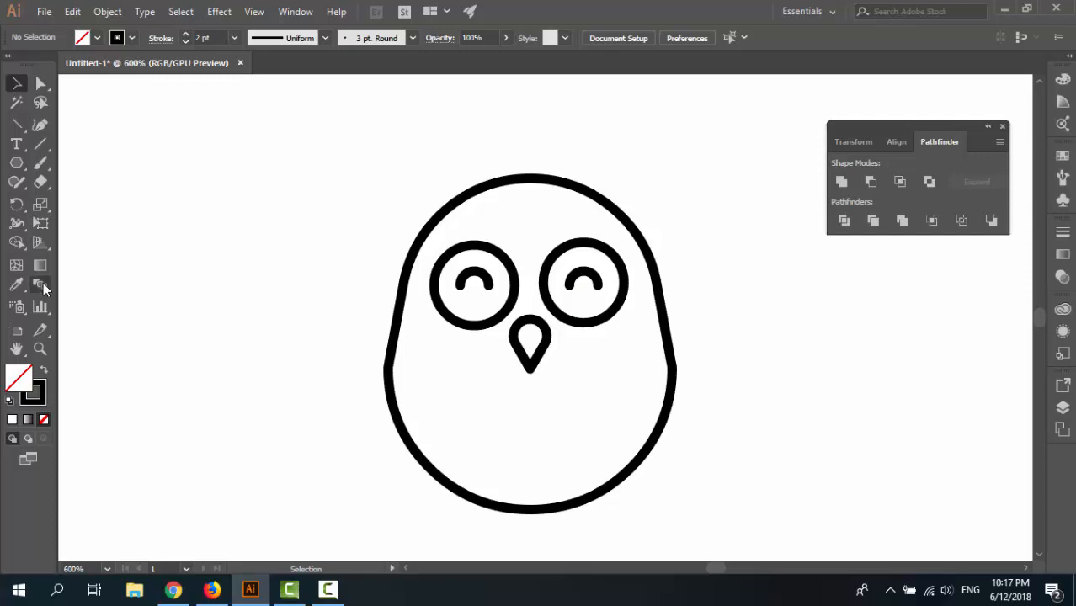
{"action": "left_click", "coordinate": [16, 166]}
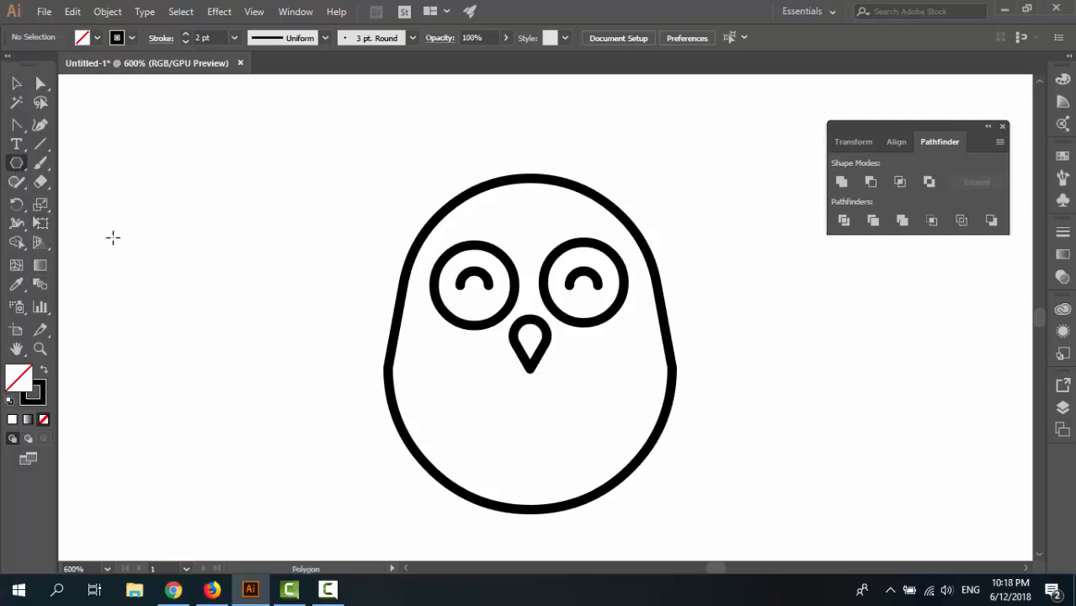
{"action": "left_click", "coordinate": [176, 238]}
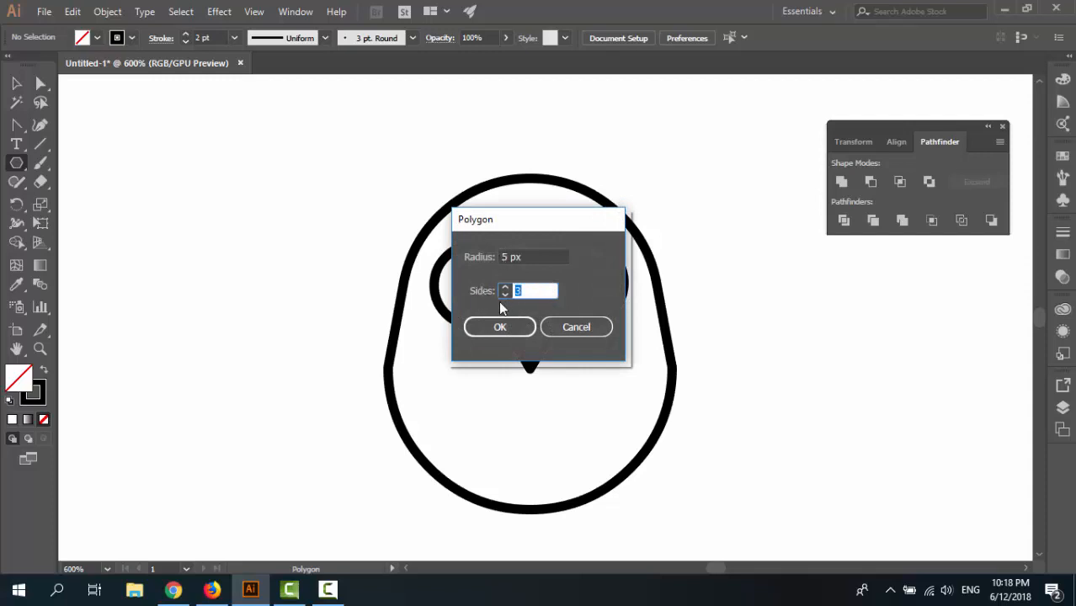
{"action": "left_click", "coordinate": [500, 327]}
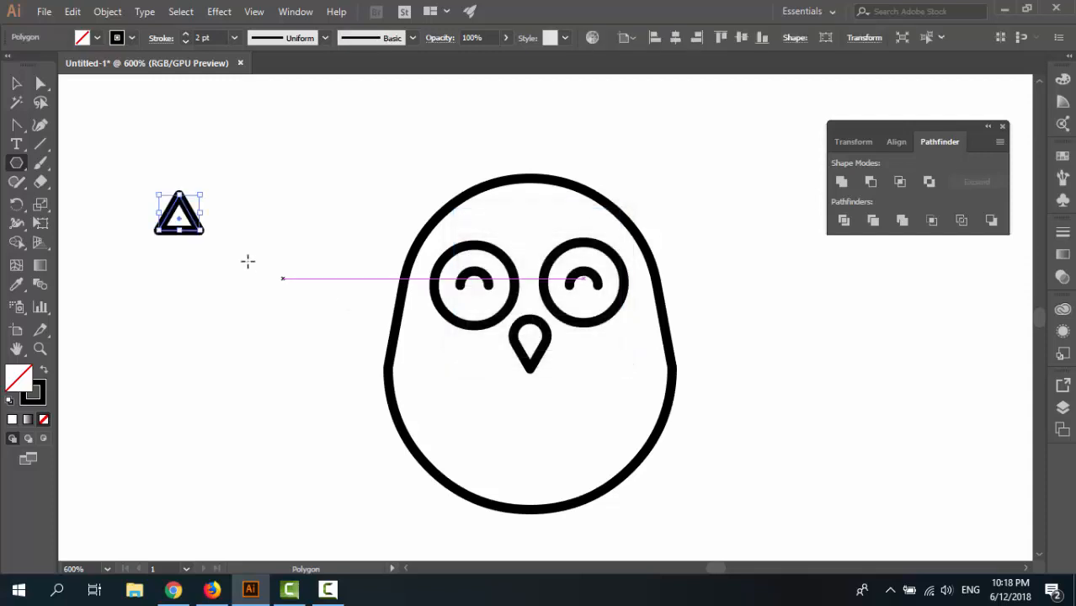
{"action": "left_click", "coordinate": [16, 83]}
{"action": "left_click", "coordinate": [187, 255]}
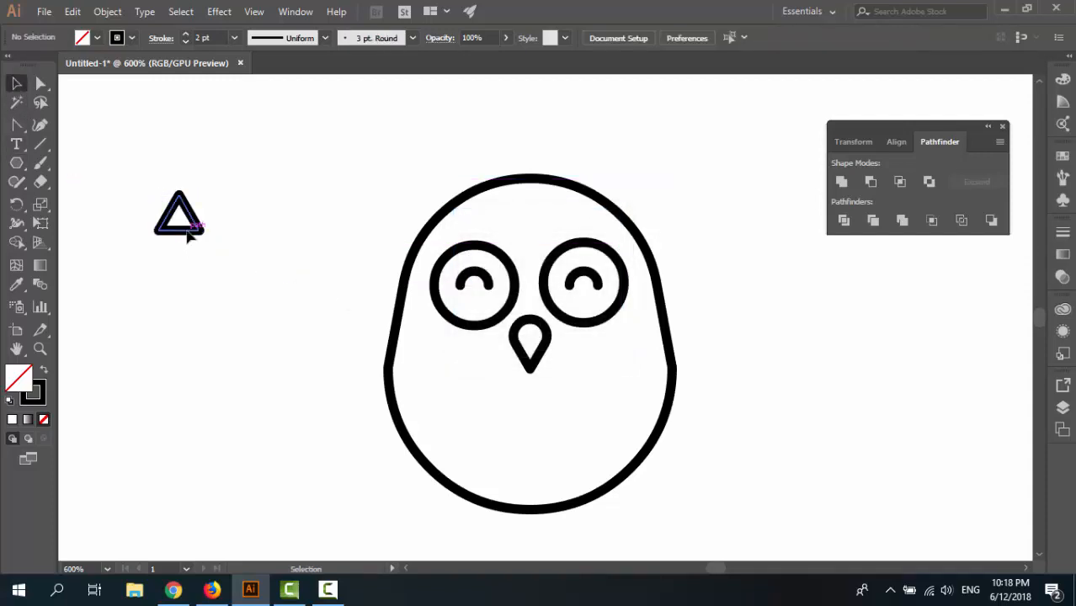
Warp the triangle with a vertical Arc at a 20% bend and expand its appearance into an editable path
{"action": "left_click", "coordinate": [180, 212]}
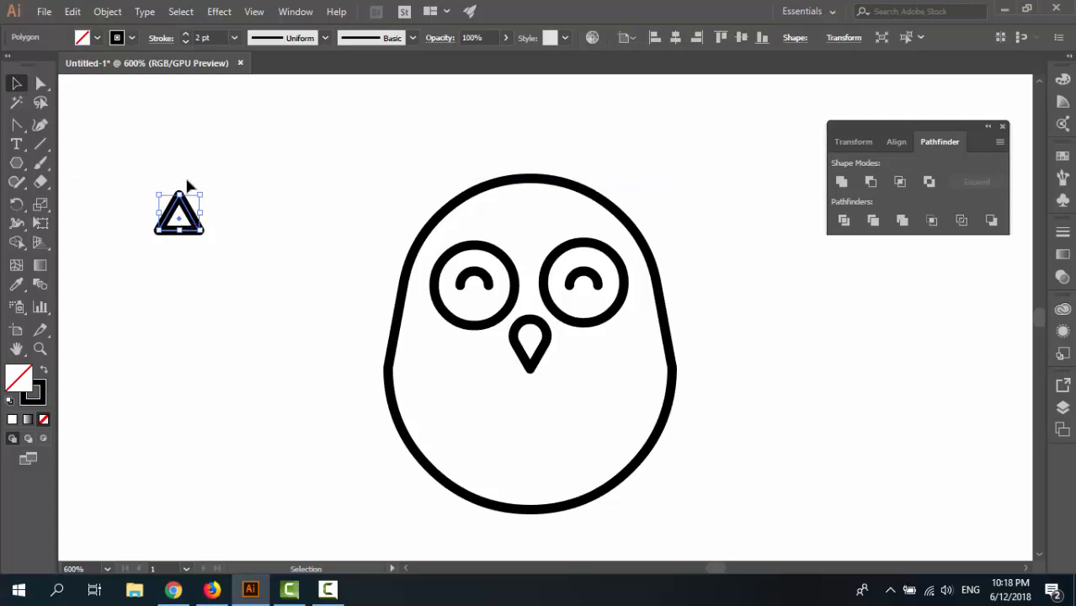
{"action": "left_click", "coordinate": [211, 13]}
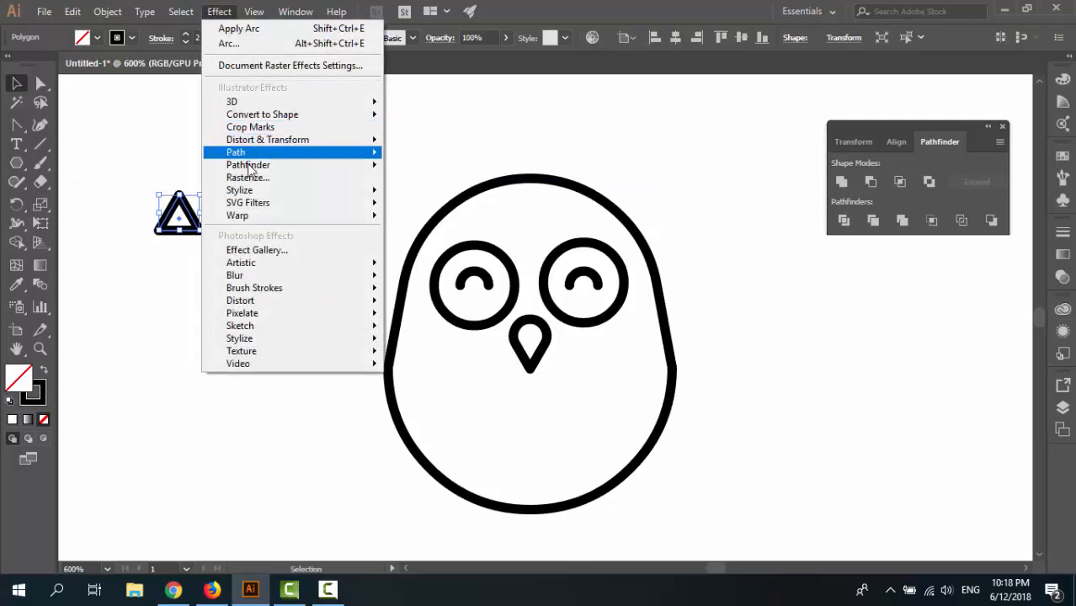
{"action": "mouse_move", "coordinate": [259, 218]}
{"action": "left_click", "coordinate": [410, 218]}
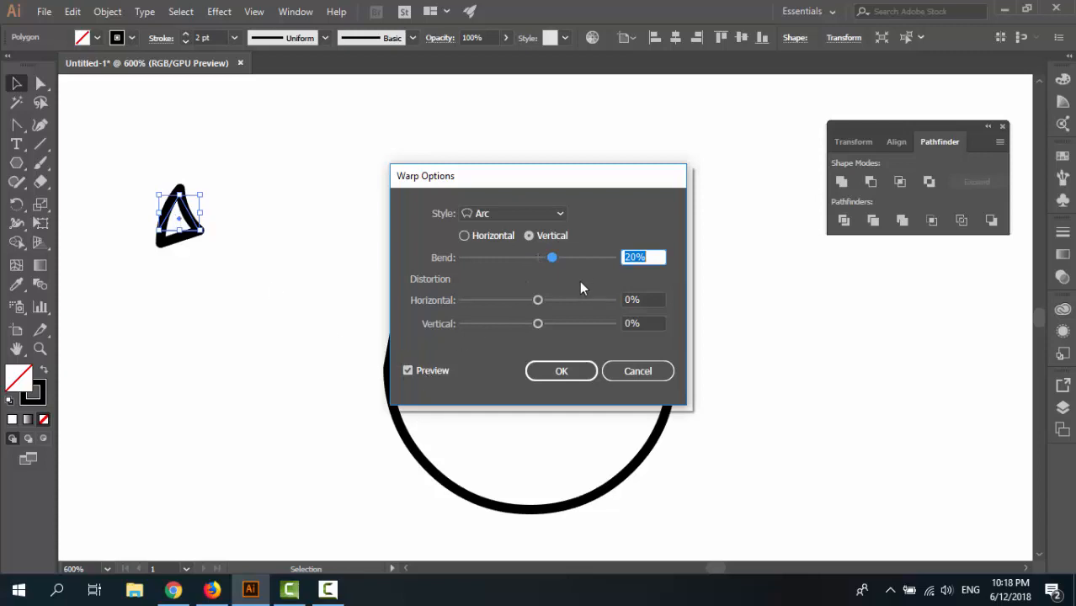
{"action": "left_click_drag", "start_coordinate": [553, 257], "coordinate": [582, 257]}
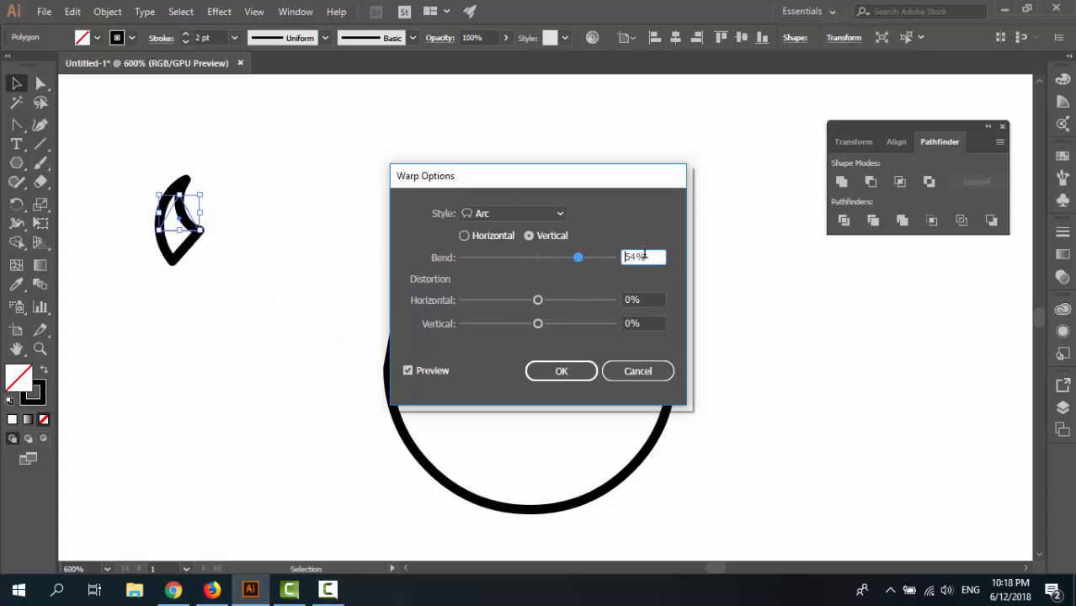
{"action": "type", "text": "20"}
{"action": "left_click", "coordinate": [573, 379]}
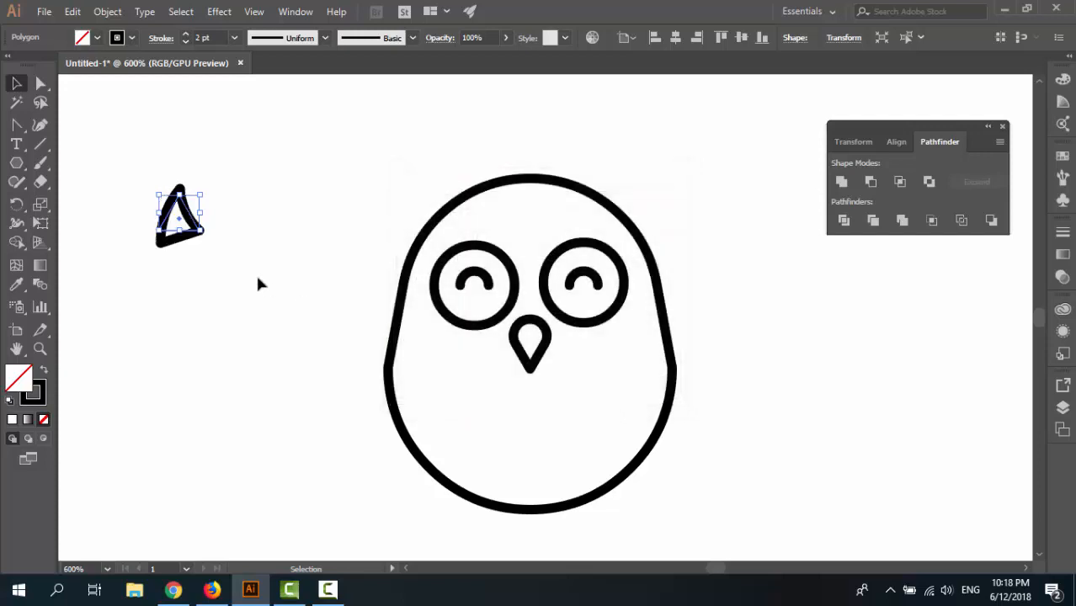
{"action": "left_click", "coordinate": [115, 12]}
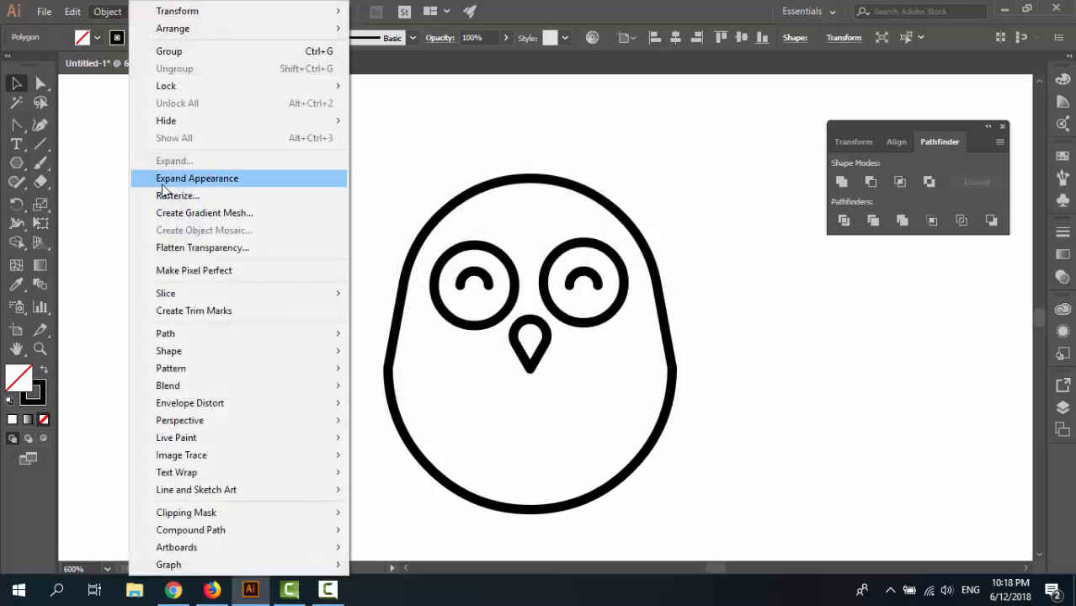
{"action": "left_click", "coordinate": [163, 180]}
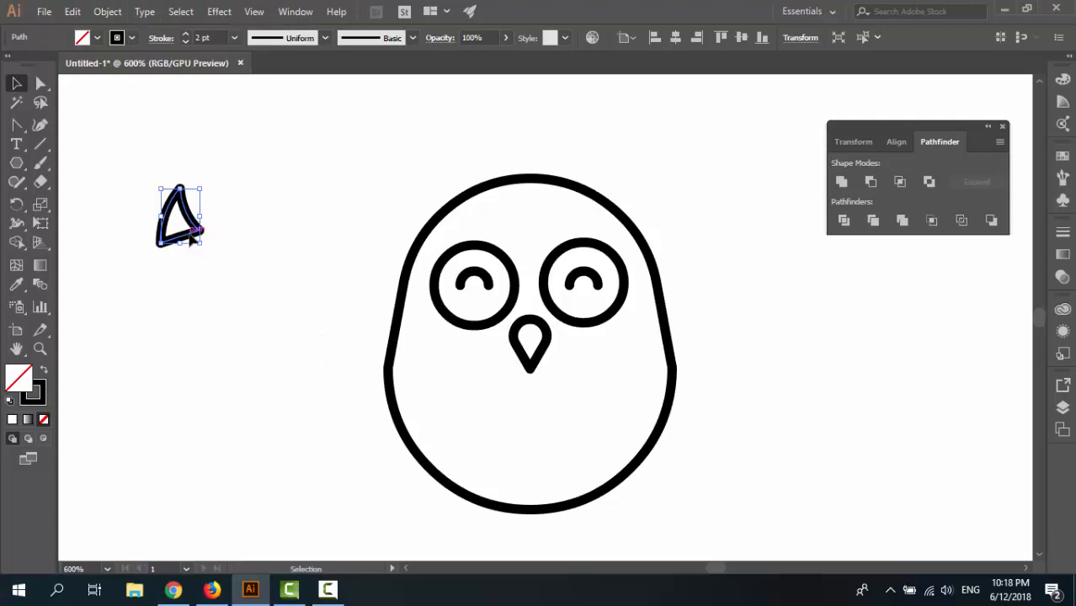
Rotate the curved triangle and place it over the head outline's upper-left edge as an ear pointing up and outward
{"action": "left_click_drag", "start_coordinate": [188, 240], "coordinate": [417, 255]}
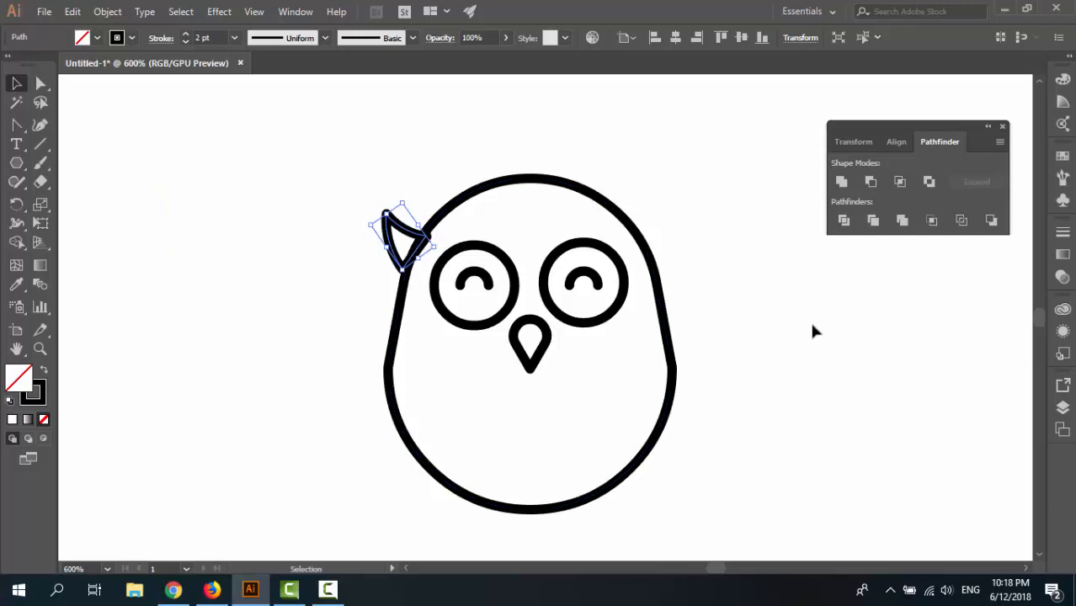
{"action": "left_click_drag", "start_coordinate": [409, 236], "coordinate": [418, 240]}
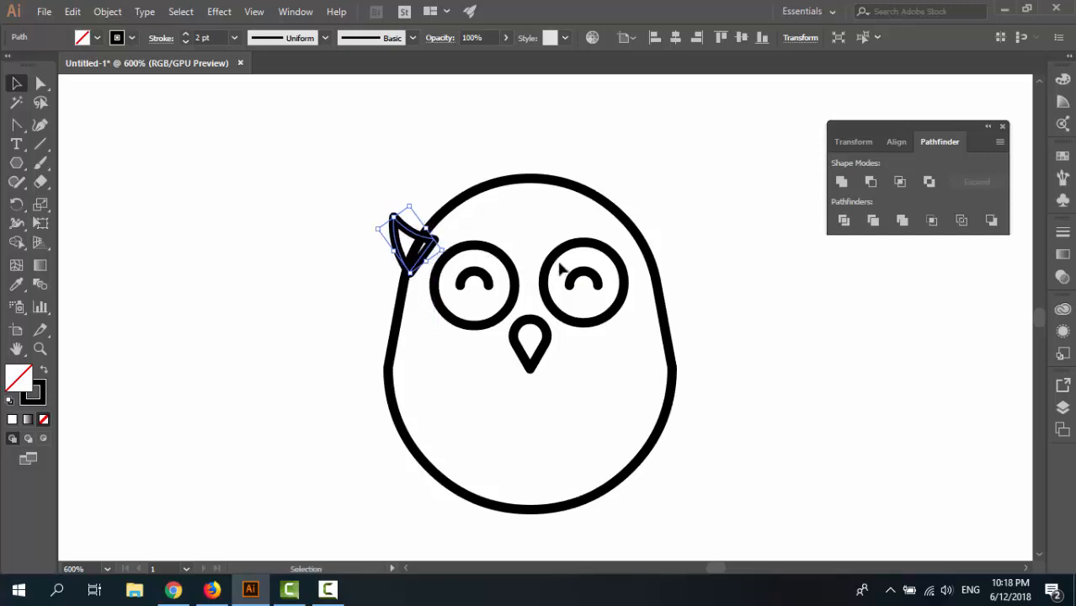
{"action": "key", "text": "ctrl+z"}
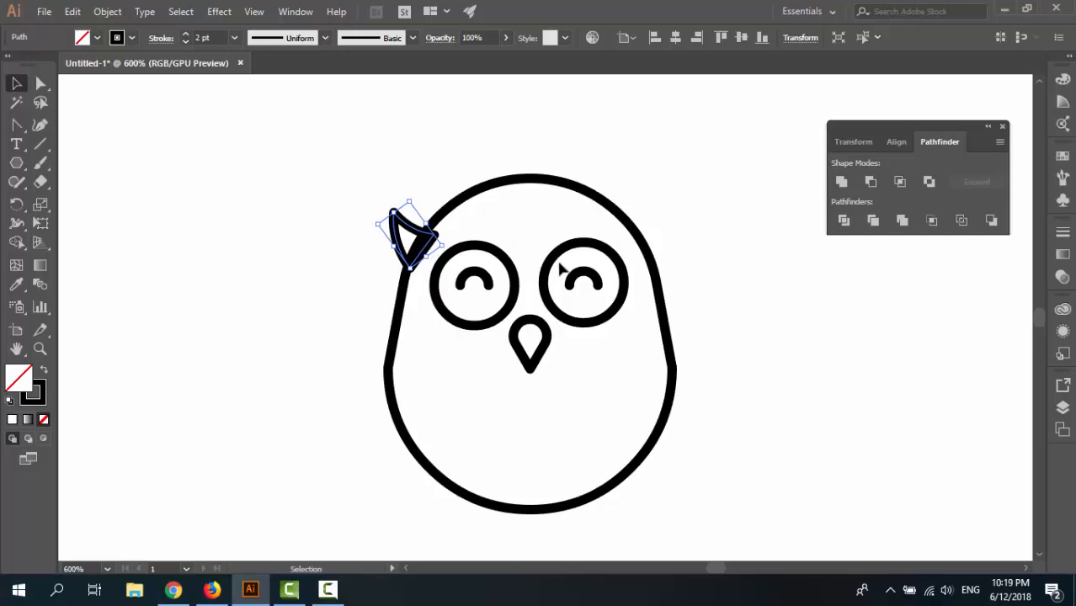
{"action": "key", "text": "Right"}
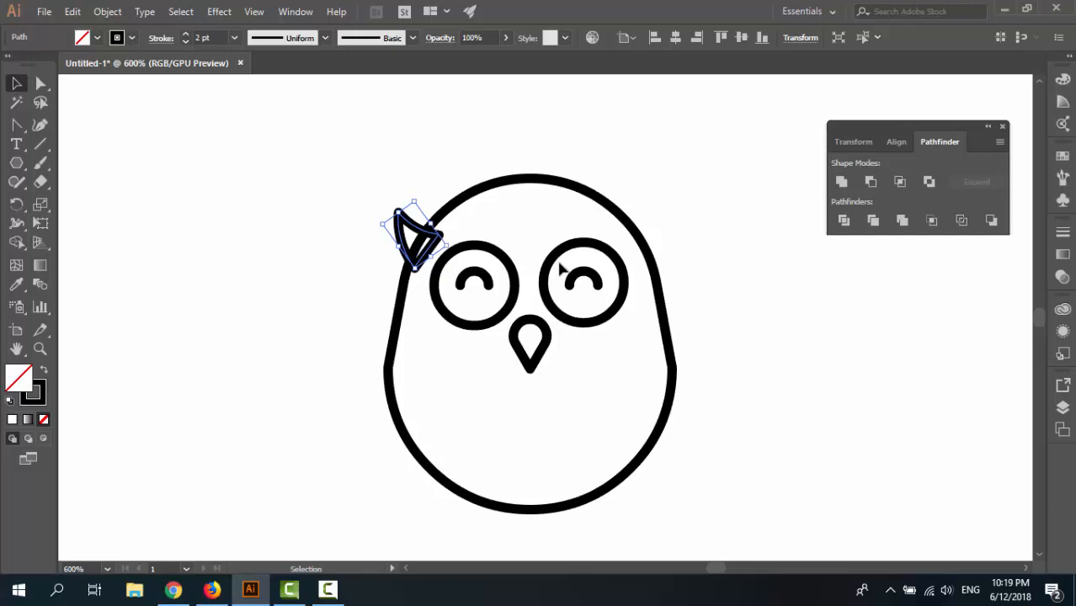
{"action": "key", "text": "Down"}
{"action": "key", "text": "Left"}
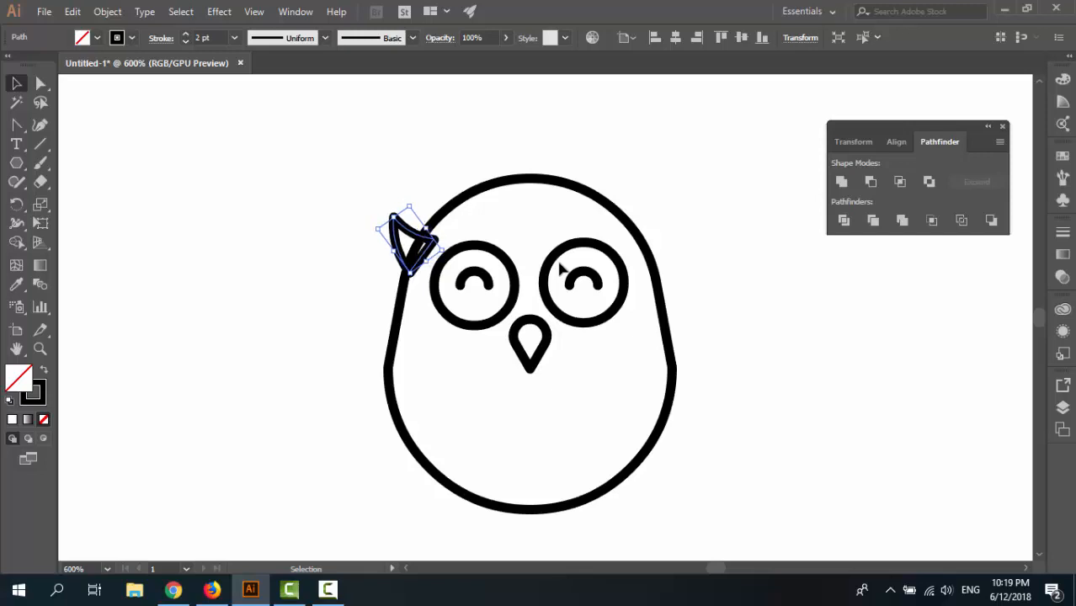
{"action": "left_click", "coordinate": [434, 175]}
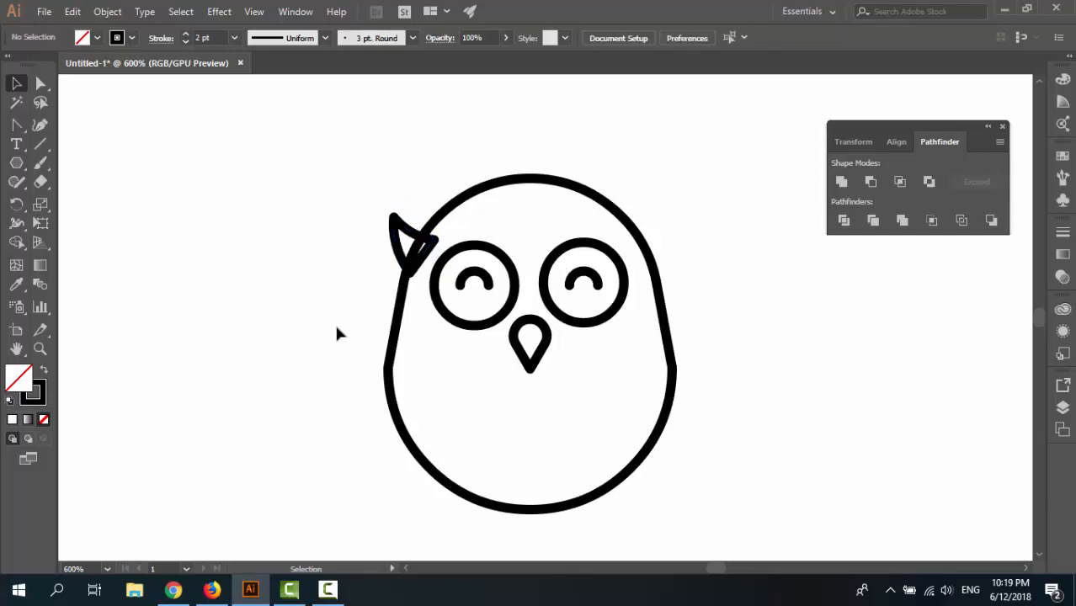
Duplicate the ear onto the head's upper-right edge and reflect the copy across the vertical axis
{"action": "left_click", "coordinate": [392, 260]}
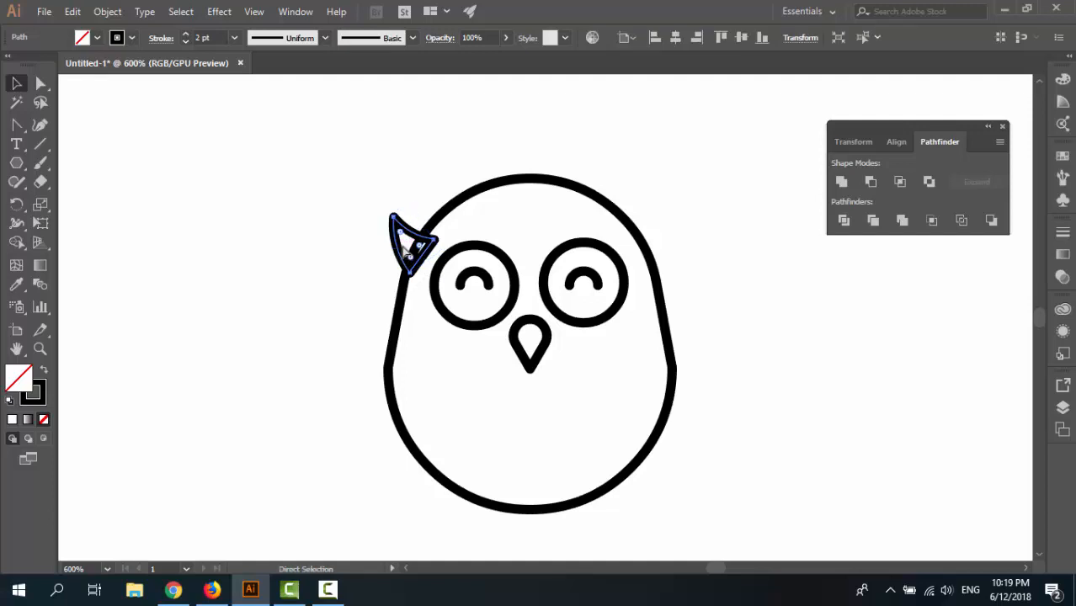
{"action": "left_click_drag", "start_coordinate": [431, 244], "coordinate": [643, 241]}
{"action": "right_click", "coordinate": [642, 243]}
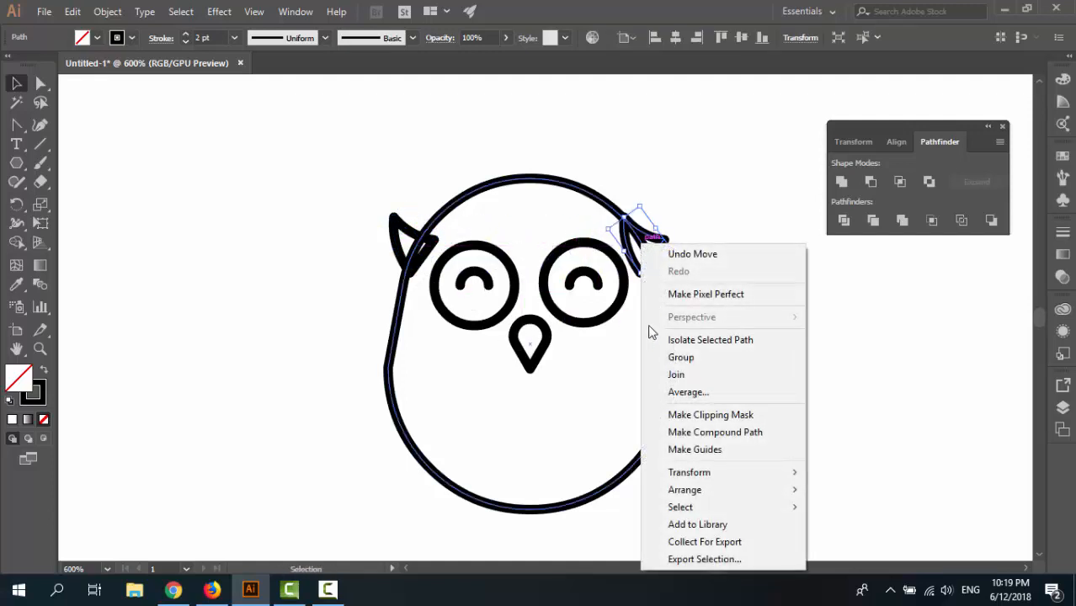
{"action": "mouse_move", "coordinate": [693, 497]}
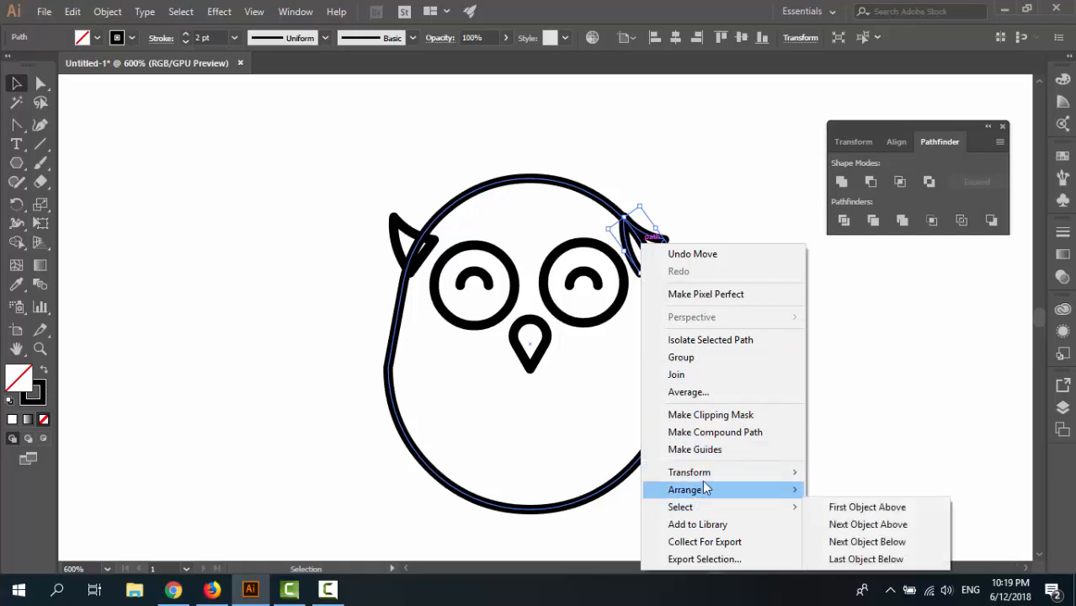
{"action": "mouse_move", "coordinate": [705, 476]}
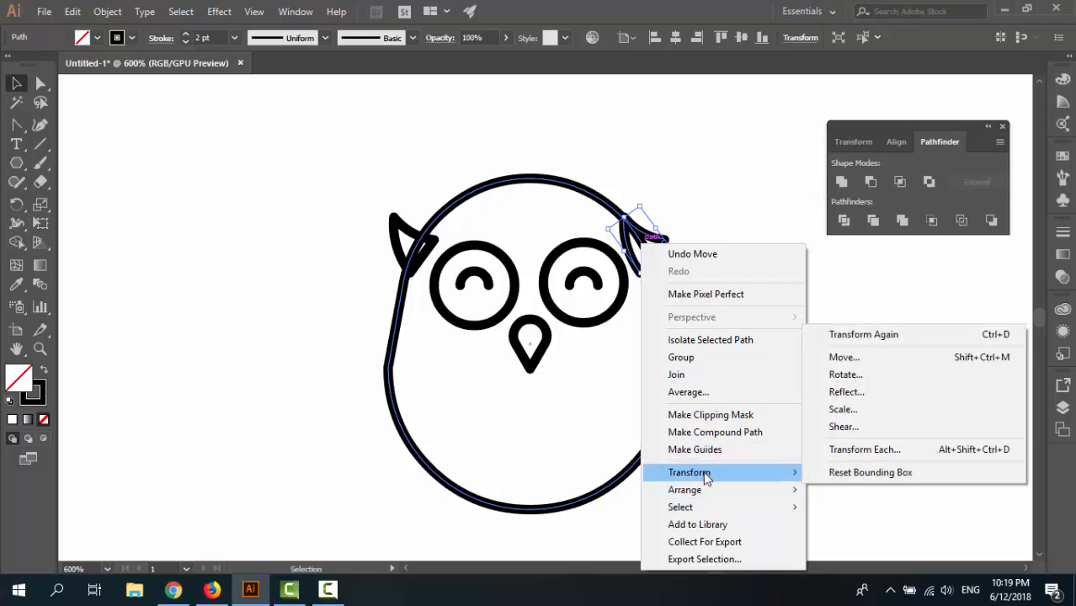
{"action": "left_click", "coordinate": [858, 393]}
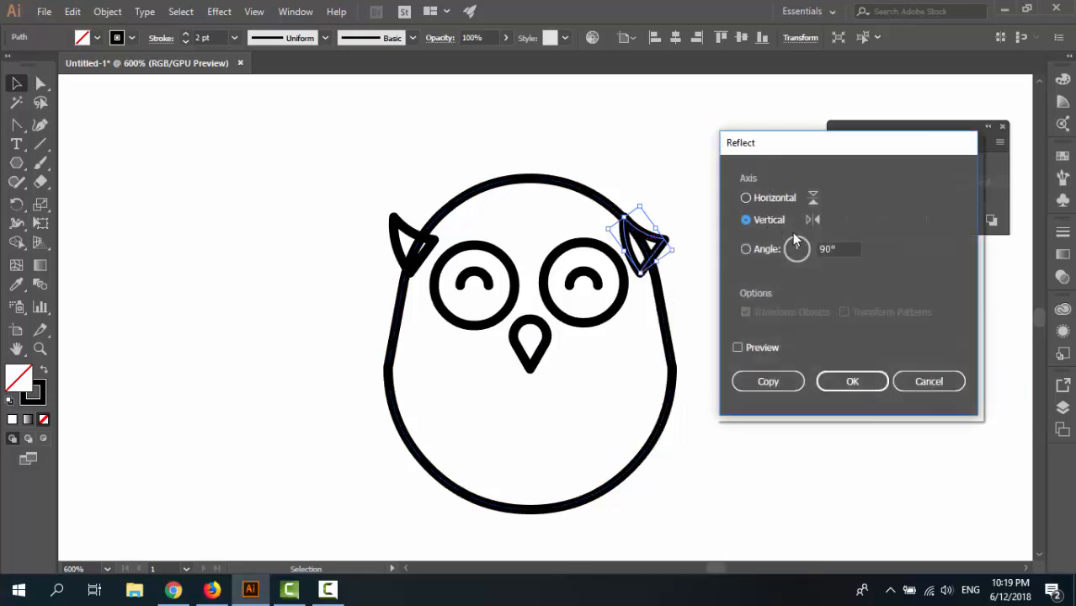
{"action": "left_click", "coordinate": [738, 347]}
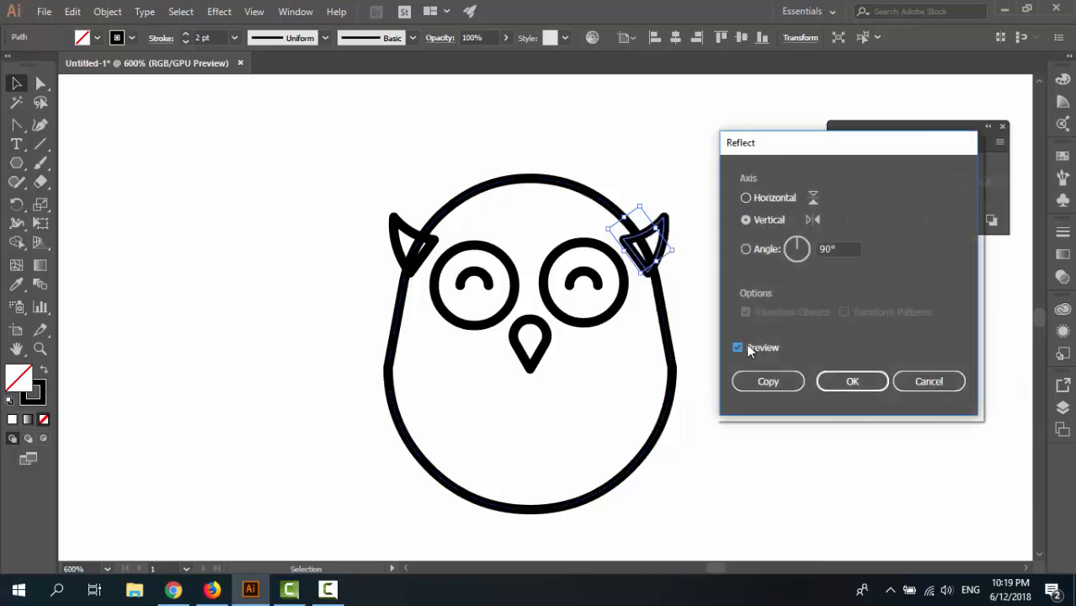
{"action": "left_click", "coordinate": [826, 381]}
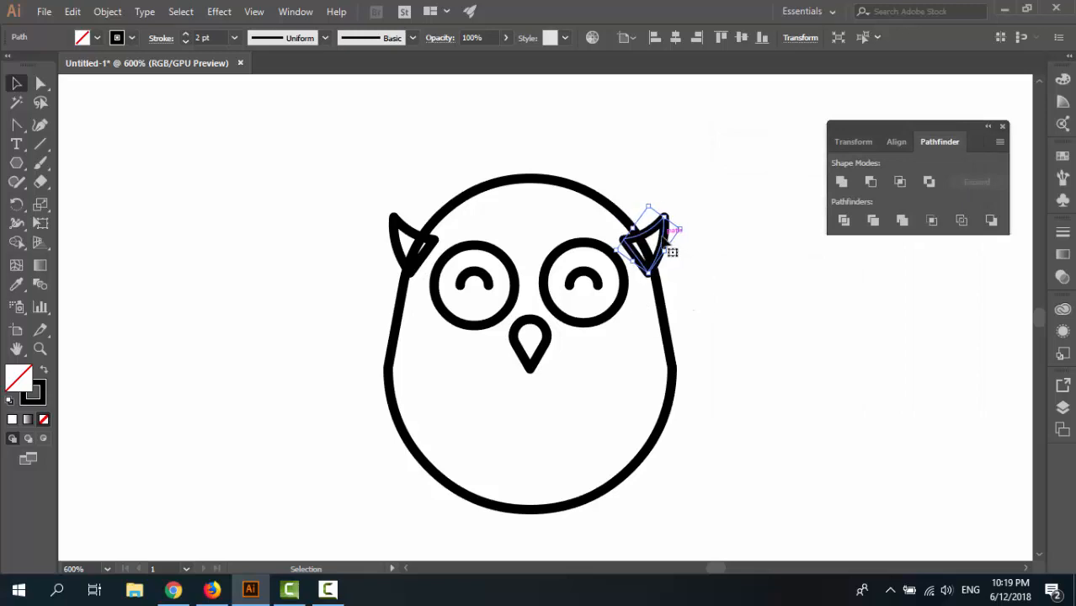
Try shifting the right ear slightly outward and the left ear slightly inward on the head outline
{"action": "left_click_drag", "start_coordinate": [664, 241], "coordinate": [673, 242]}
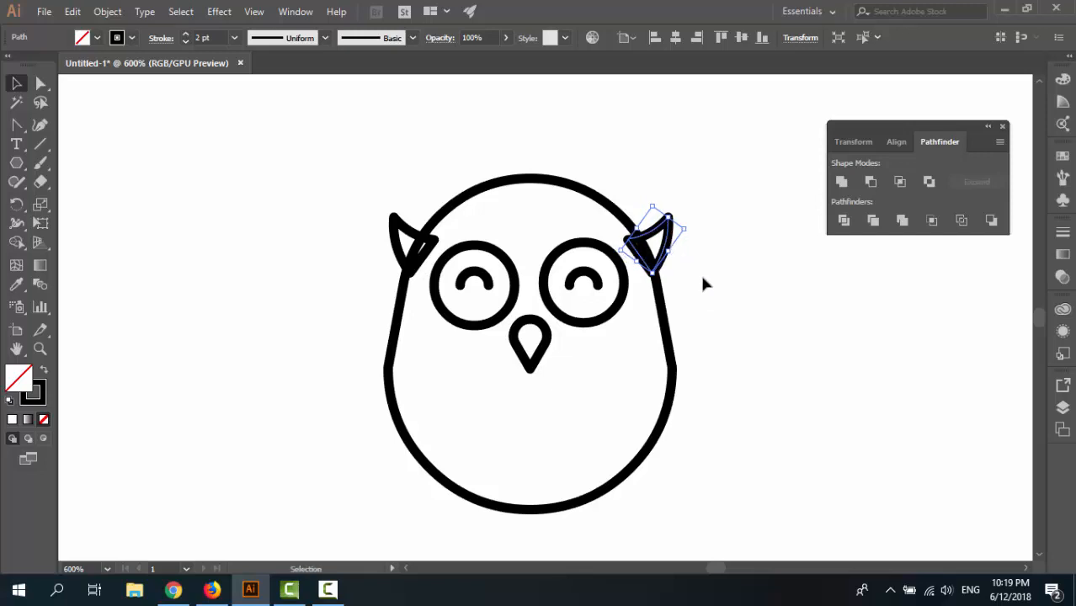
{"action": "key", "text": "Left"}
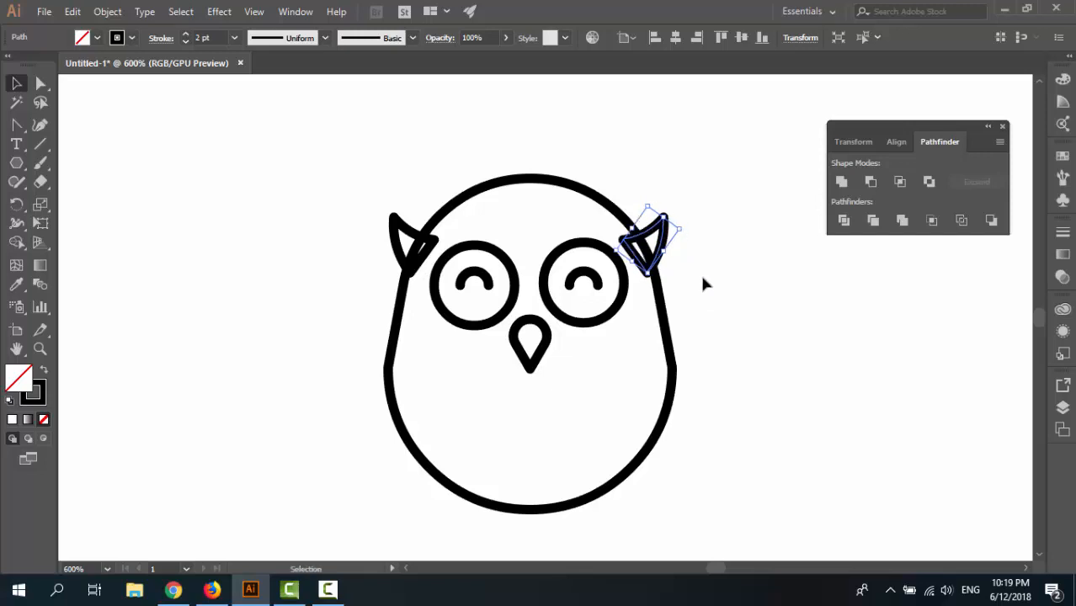
{"action": "left_click", "coordinate": [438, 255]}
{"action": "left_click", "coordinate": [425, 246]}
{"action": "left_click_drag", "start_coordinate": [425, 246], "coordinate": [447, 251]}
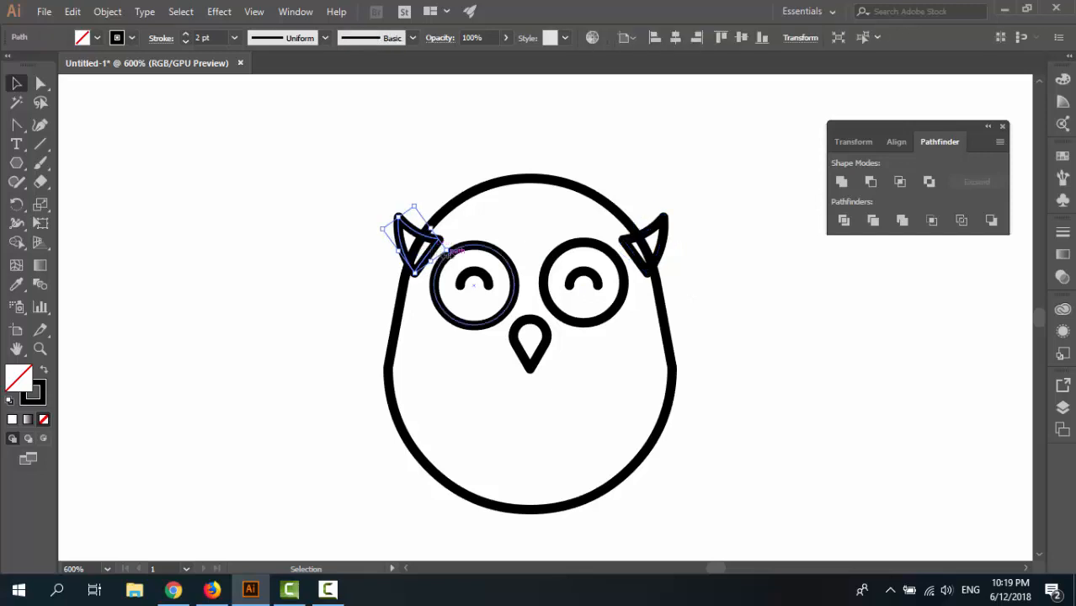
{"action": "key", "text": "Left"}
{"action": "left_click", "coordinate": [521, 236]}
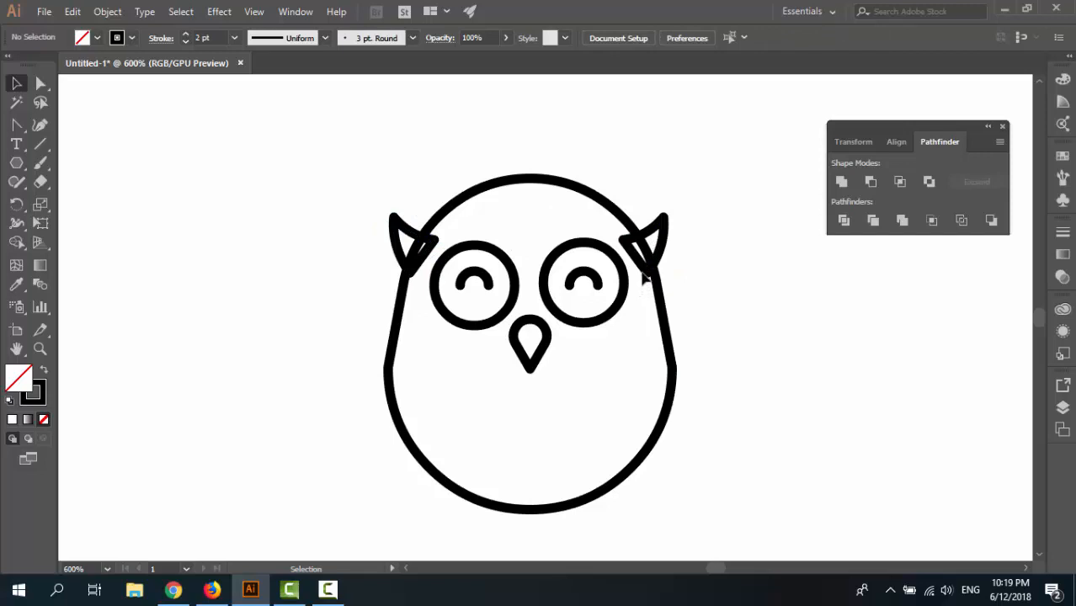
Move the right ear and the left ear one nudge outward each so they sit symmetrically on the head
{"action": "left_click", "coordinate": [643, 268]}
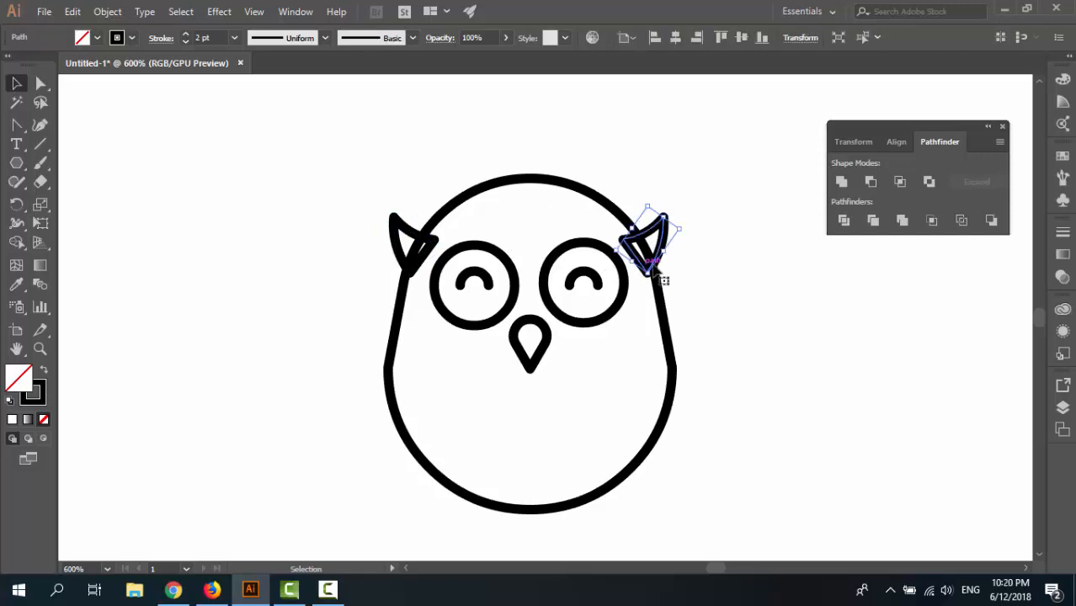
{"action": "key", "text": "Right"}
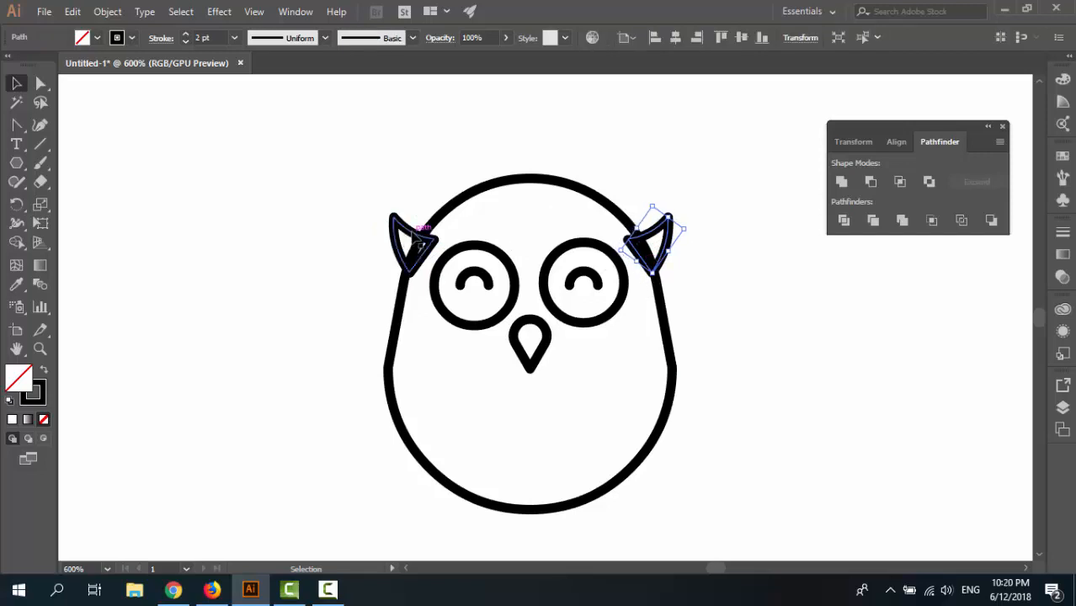
{"action": "left_click", "coordinate": [414, 240]}
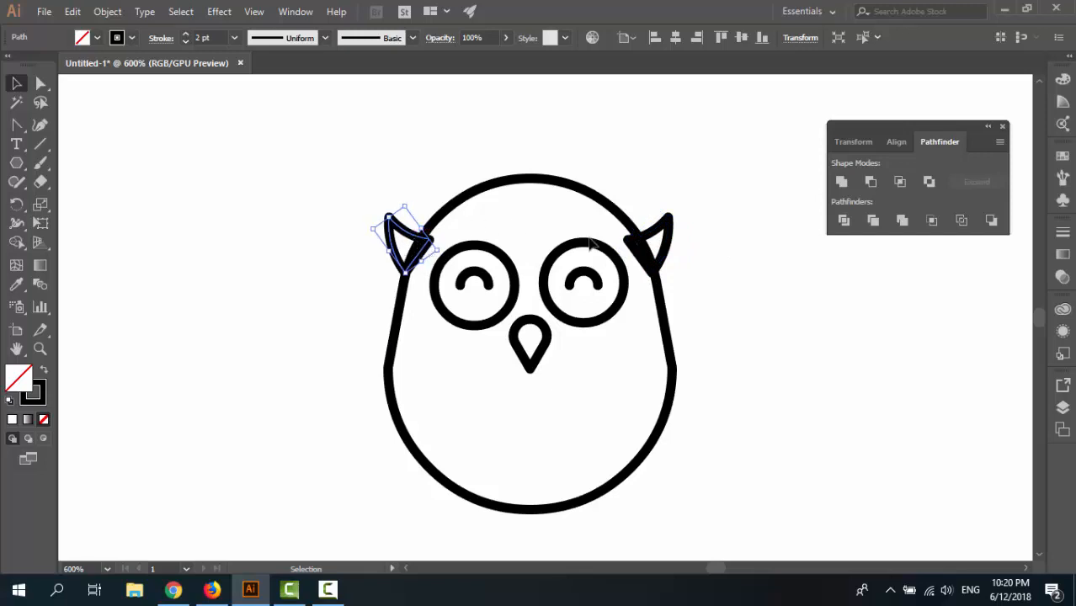
Unite both ears with the body outline into one continuous shape
{"action": "left_click", "coordinate": [626, 240]}
{"action": "left_click", "coordinate": [410, 235], "text": "shift"}
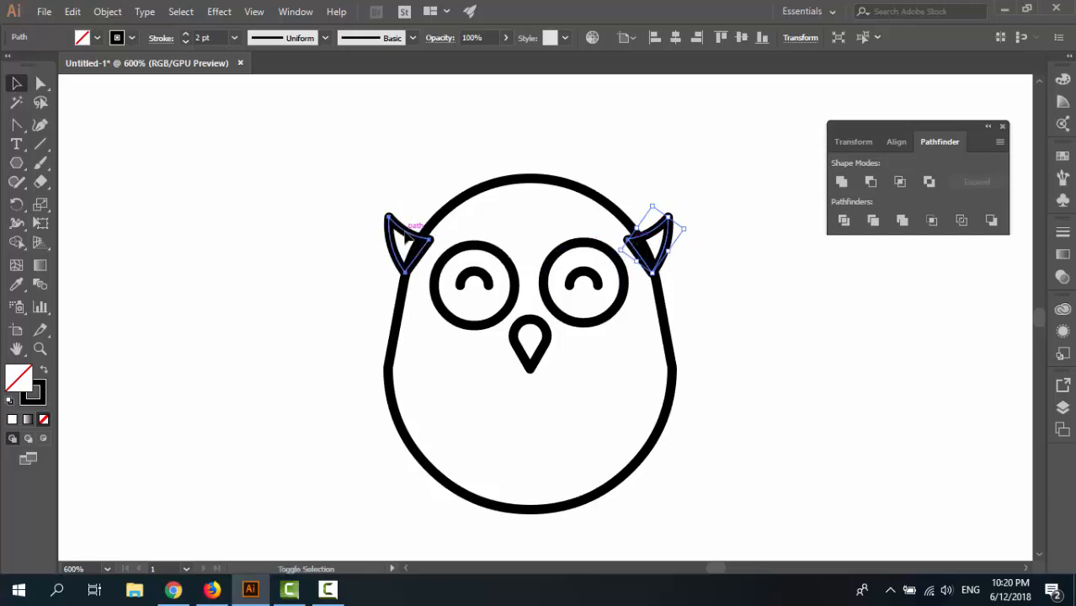
{"action": "left_click", "coordinate": [462, 199], "text": "shift"}
{"action": "left_click", "coordinate": [462, 199], "text": "shift"}
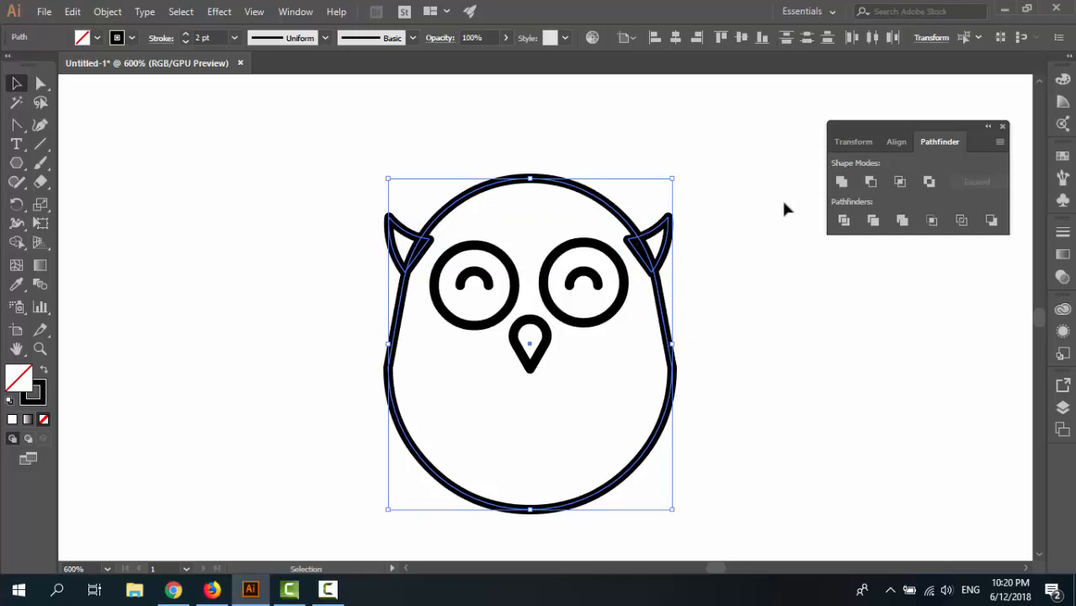
{"action": "left_click", "coordinate": [840, 180]}
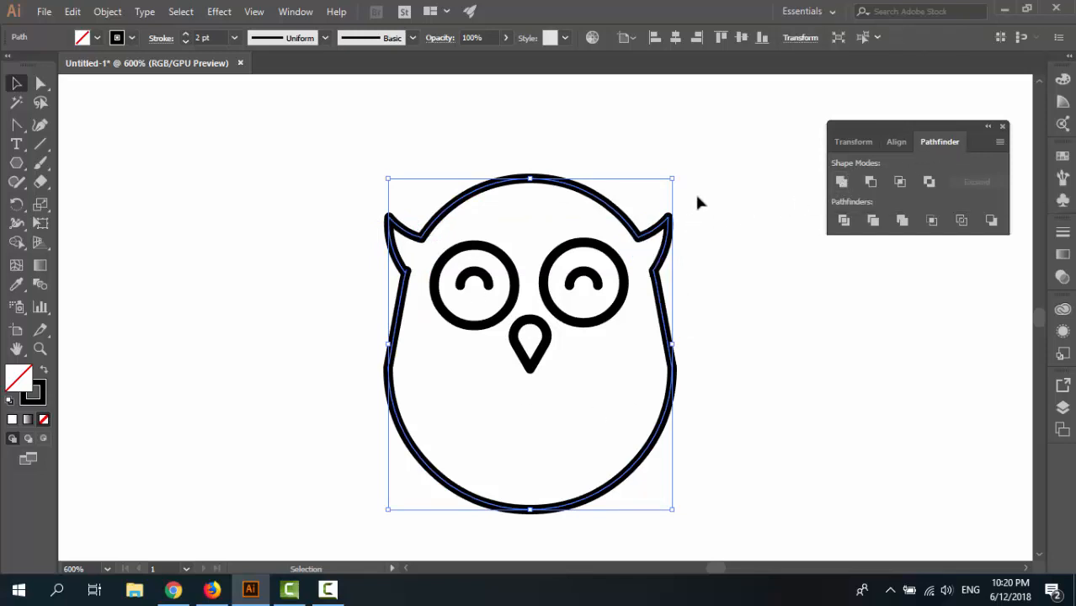
Try deleting the lower anchor point of the left ear where it meets the body outline
{"action": "left_click", "coordinate": [706, 266]}
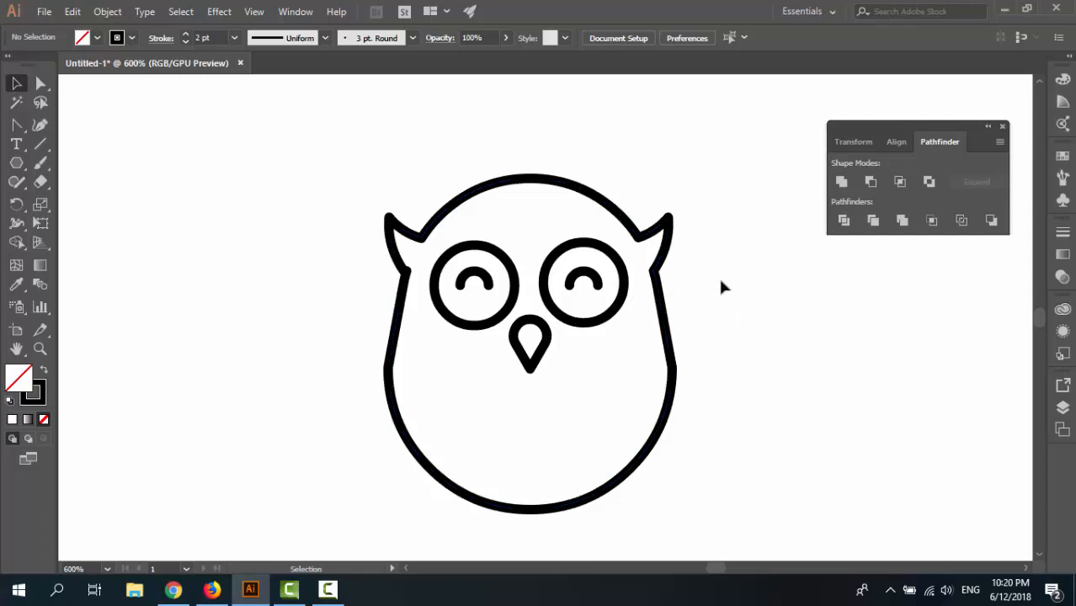
{"action": "key", "text": "a"}
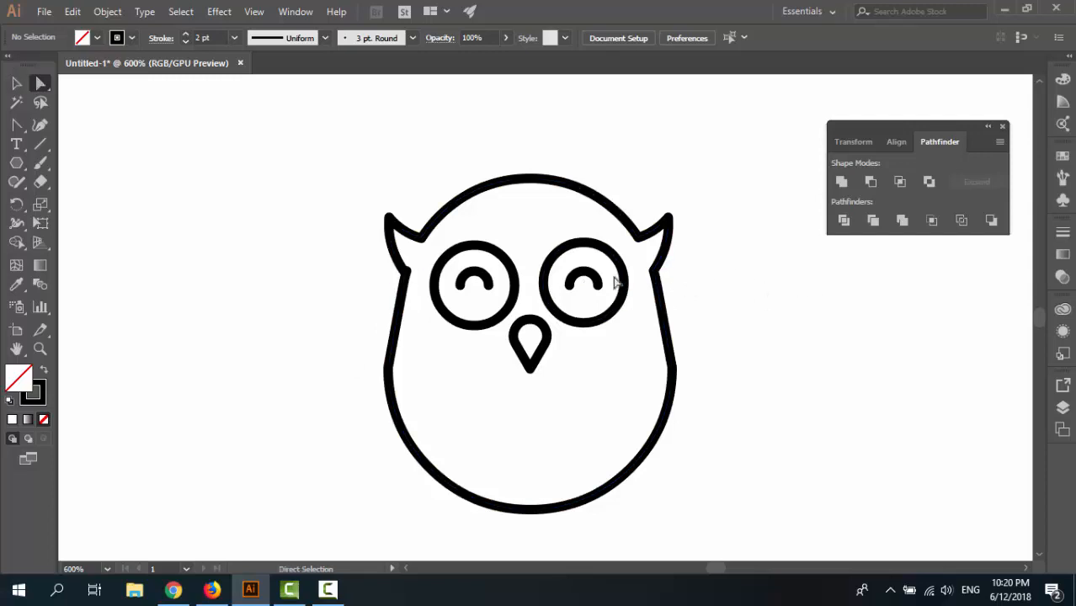
{"action": "left_click", "coordinate": [406, 273]}
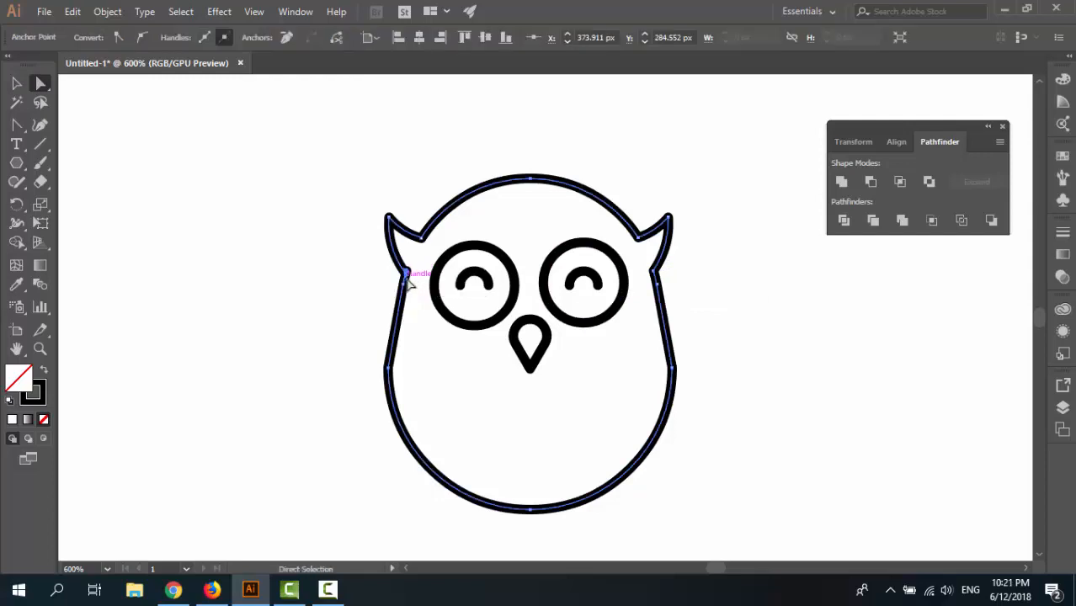
{"action": "left_click", "coordinate": [383, 280]}
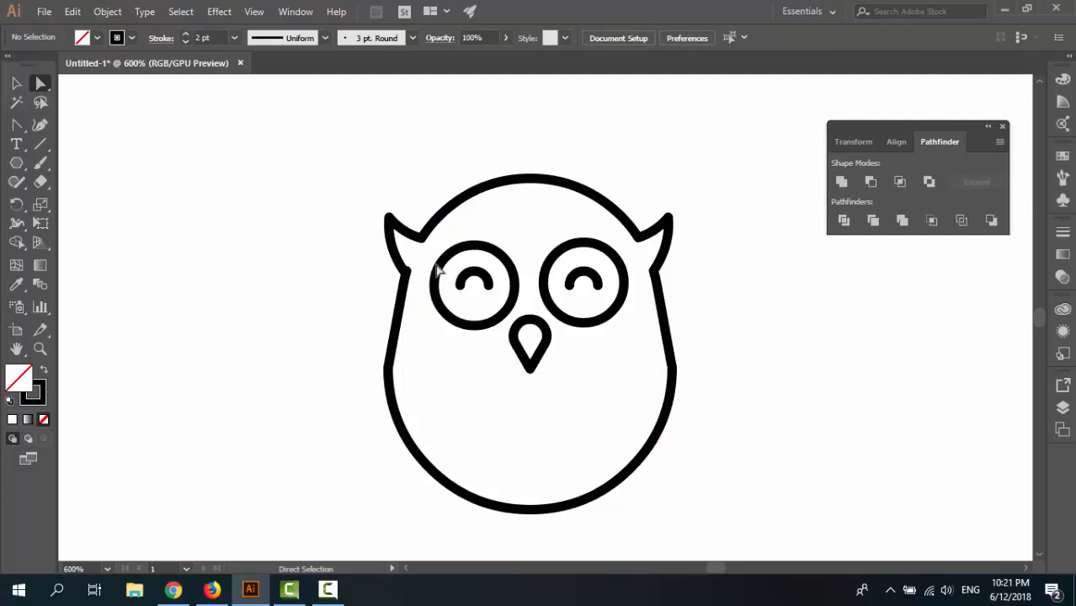
{"action": "key", "text": "ctrl+plus"}
{"action": "key", "text": "ctrl+plus"}
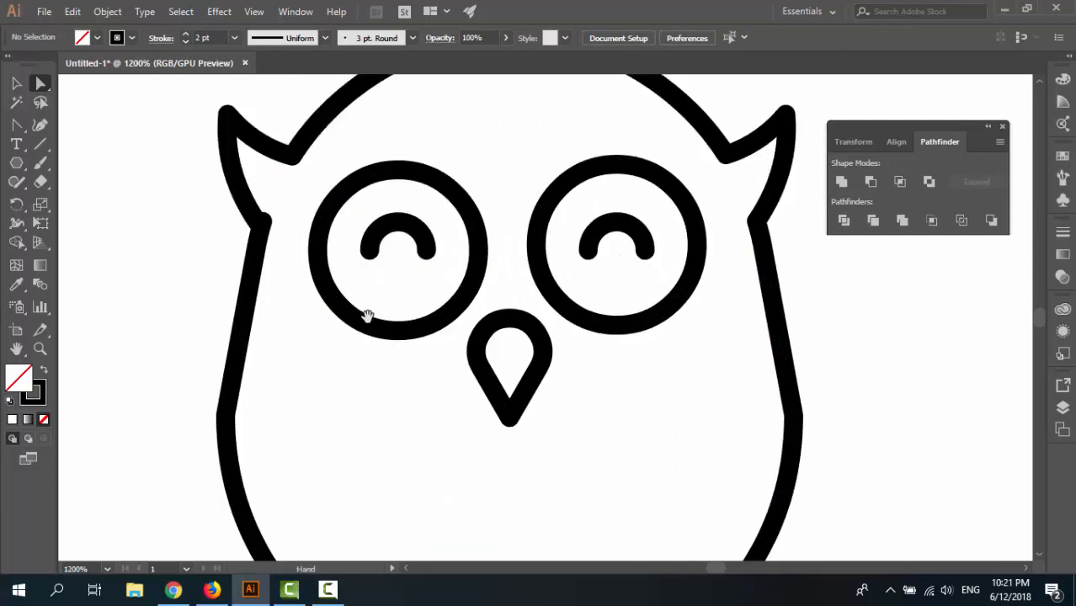
{"action": "left_click_drag", "start_coordinate": [364, 313], "coordinate": [458, 354]}
{"action": "left_click", "coordinate": [355, 268]}
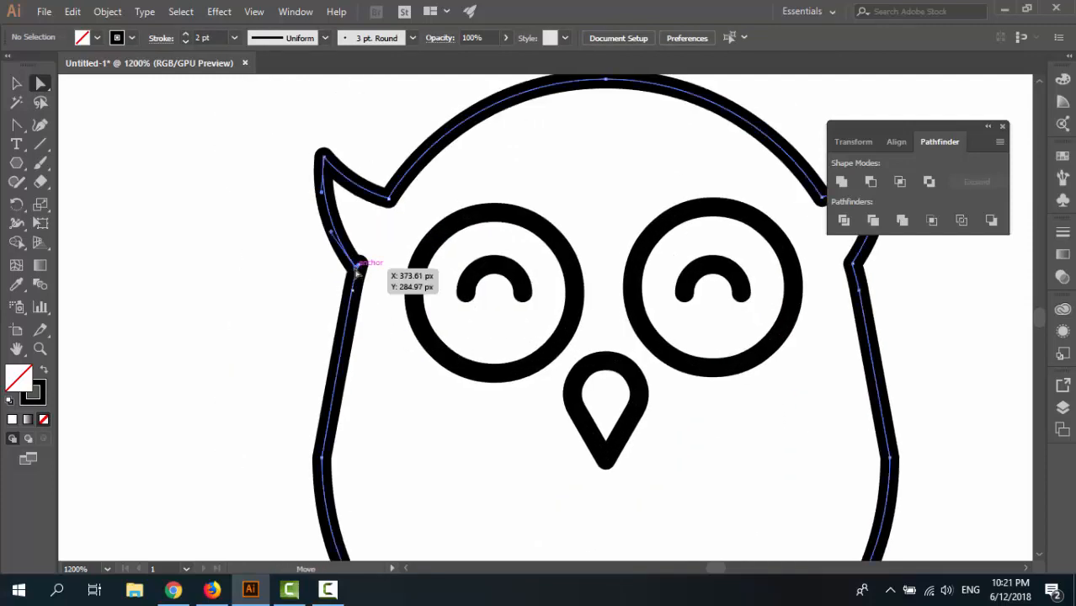
{"action": "key", "text": "Delete"}
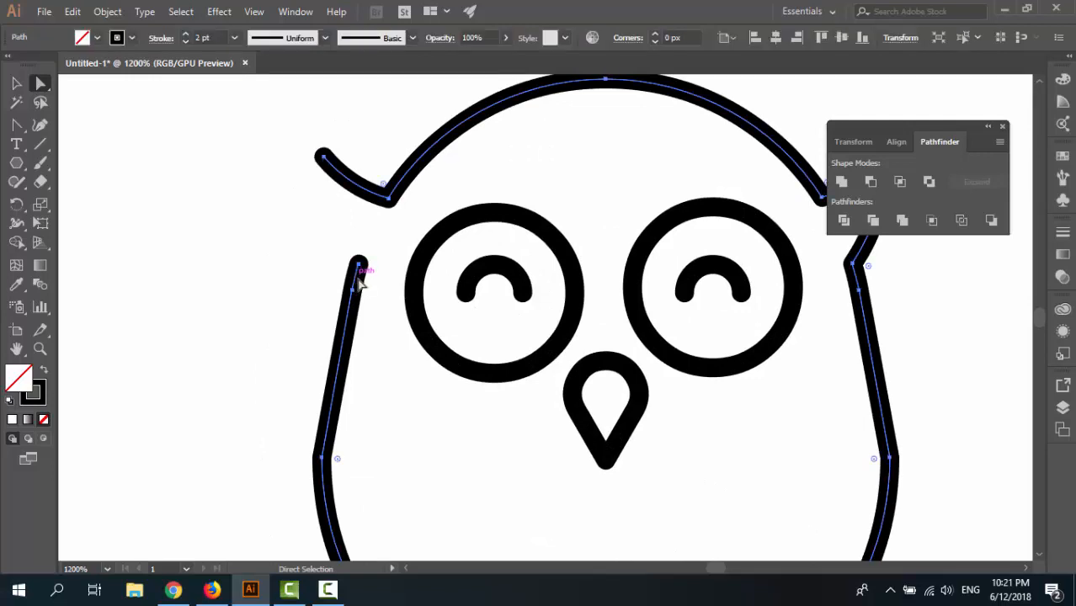
{"action": "key", "text": "ctrl+j"}
Delete the stray extra anchor where the left ear meets the body and join the open path ends into a clean corner
{"action": "left_click", "coordinate": [357, 266]}
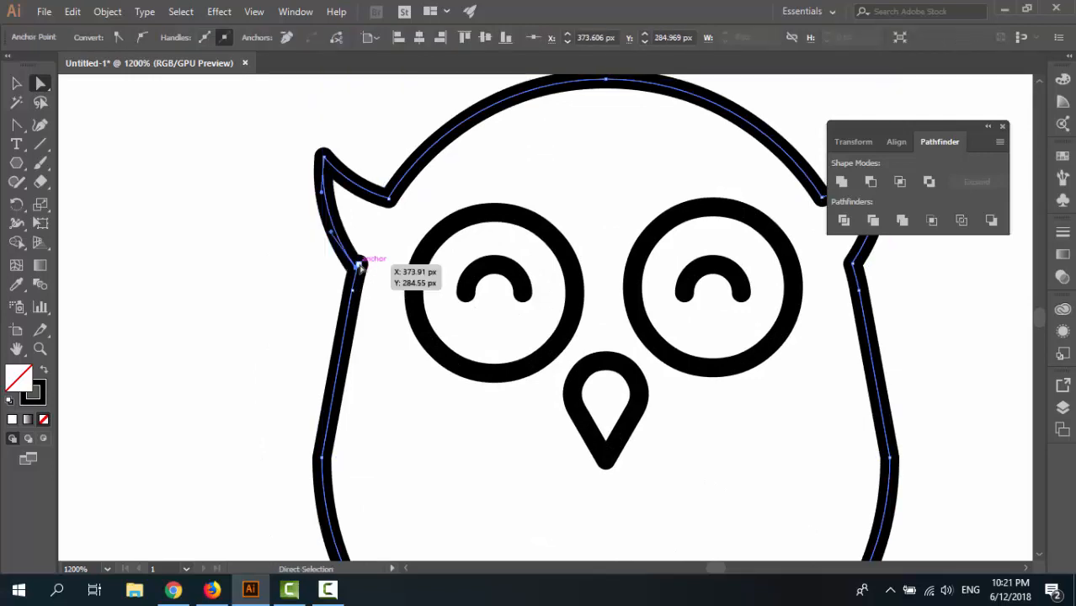
{"action": "left_click", "coordinate": [355, 282]}
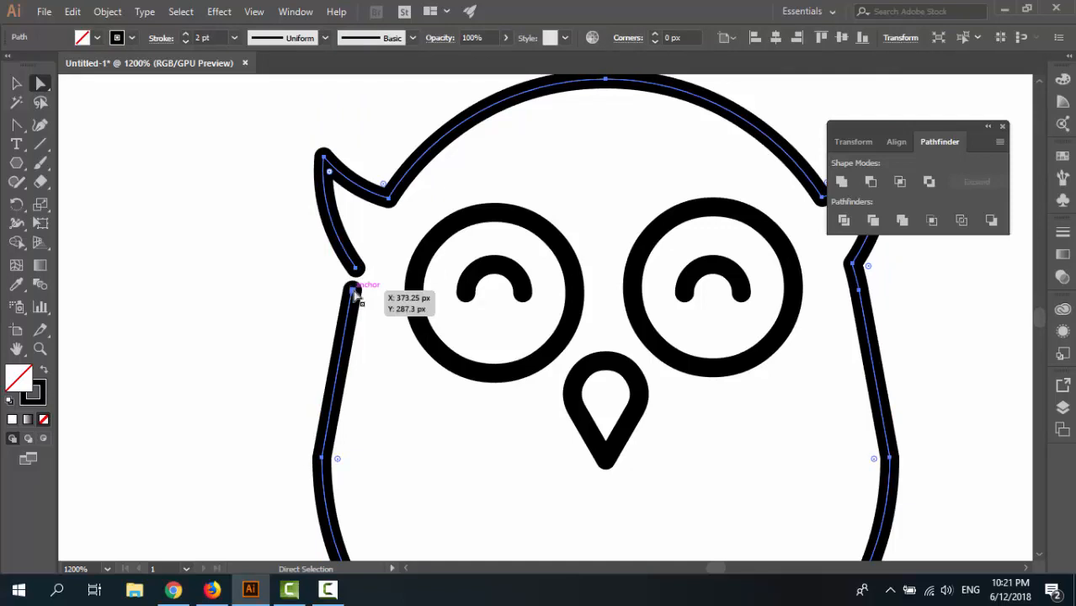
{"action": "mouse_move", "coordinate": [355, 293]}
{"action": "left_mouse_down"}
{"action": "mouse_move", "coordinate": [360, 277]}
{"action": "mouse_move", "coordinate": [352, 289]}
{"action": "left_mouse_up"}
{"action": "left_click", "coordinate": [312, 296]}
{"action": "left_click", "coordinate": [303, 307]}
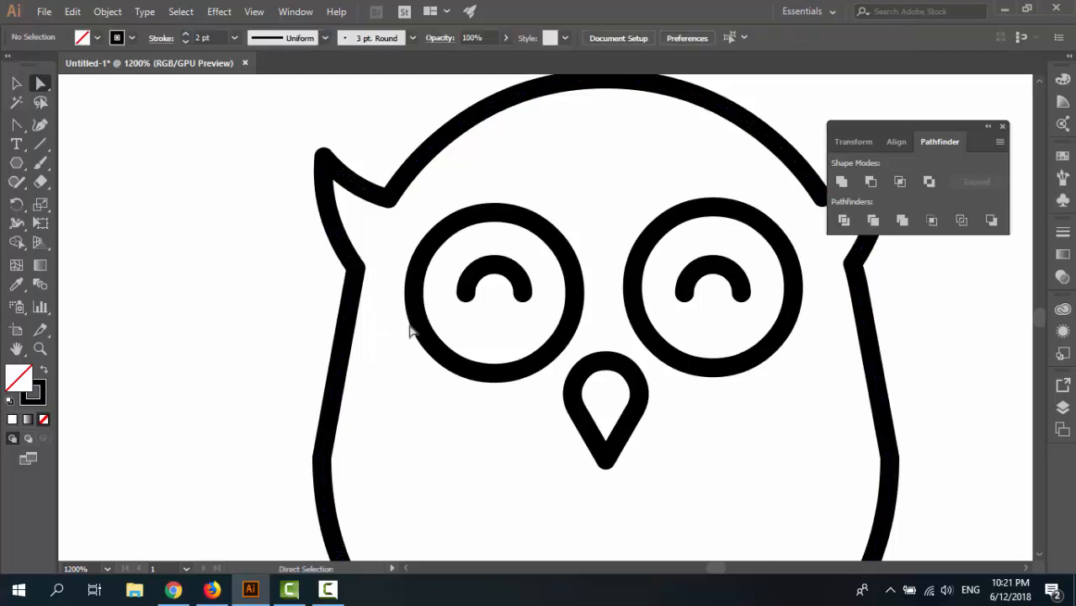
Draw an unfilled 40 x 40 px circle with the Ellipse tool to the left of the owl
{"action": "key", "text": "ctrl+minus"}
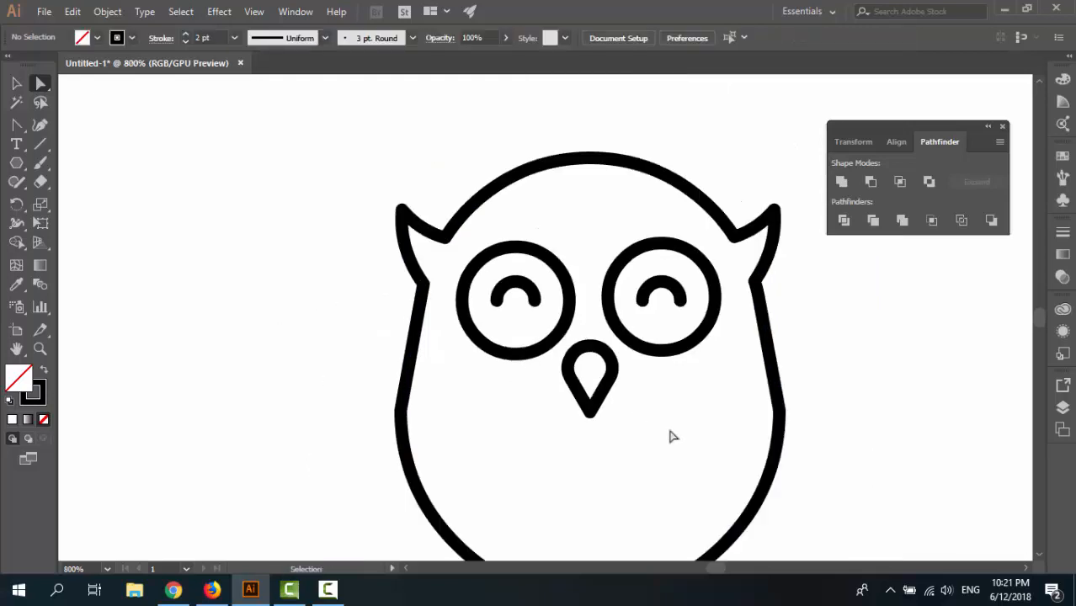
{"action": "key", "text": "ctrl+minus"}
{"action": "key", "text": "ctrl+minus"}
{"action": "key", "text": "ctrl+plus"}
{"action": "key", "text": "ctrl+plus"}
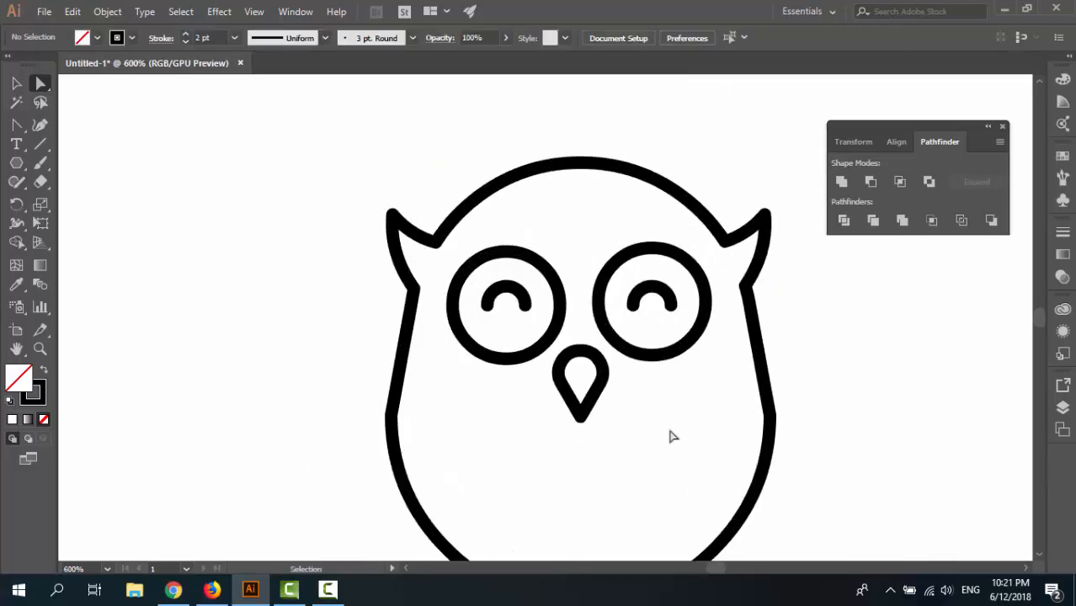
{"action": "key", "text": "ctrl+minus"}
{"action": "key", "text": "space"}
{"action": "left_click_drag", "start_coordinate": [622, 397], "coordinate": [569, 355]}
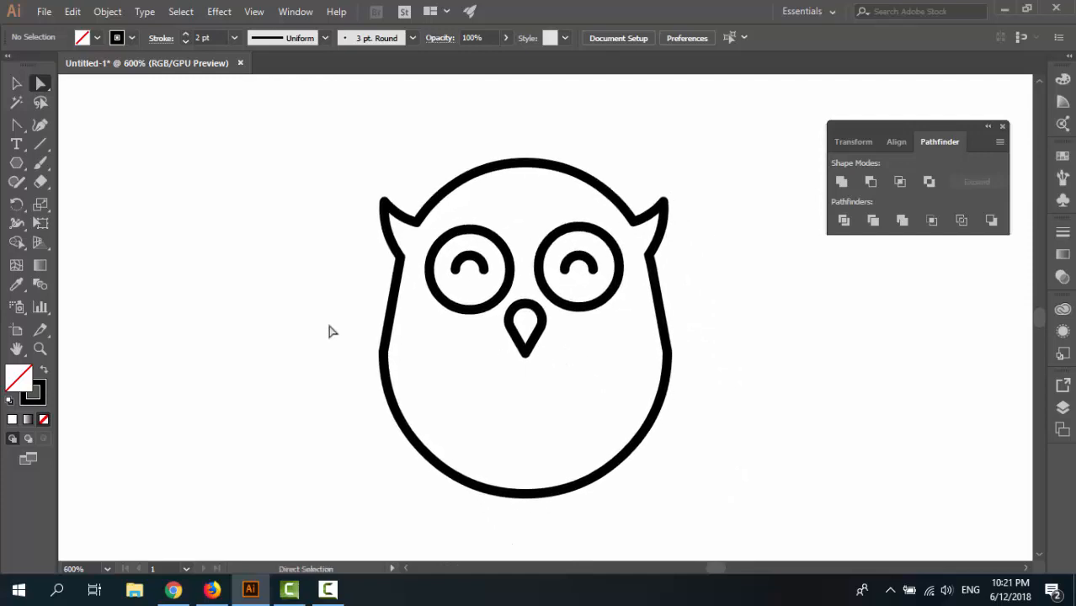
{"action": "left_click", "coordinate": [16, 162]}
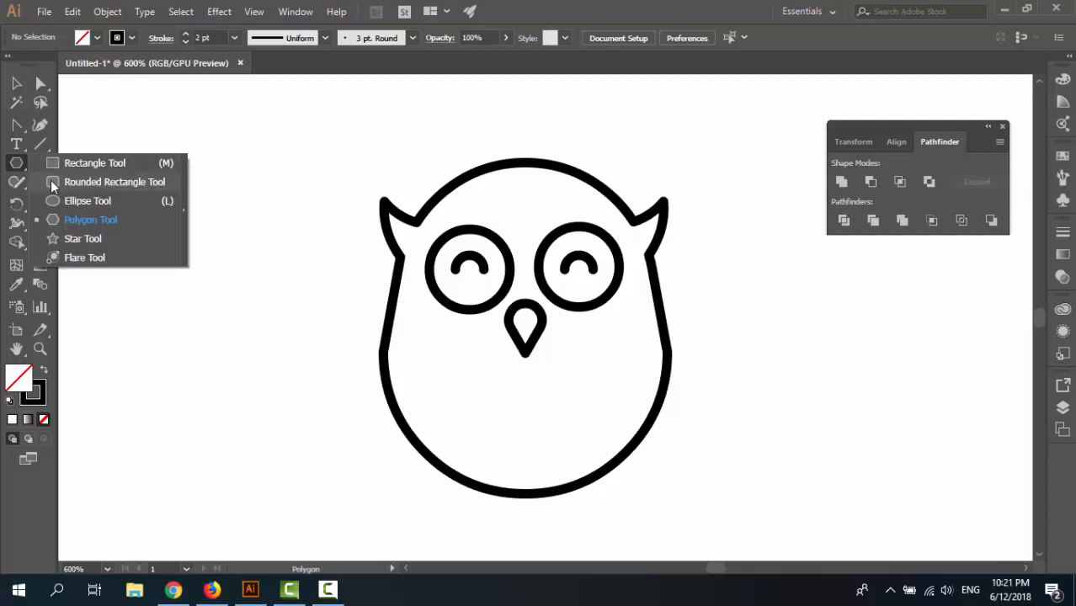
{"action": "left_click", "coordinate": [80, 201]}
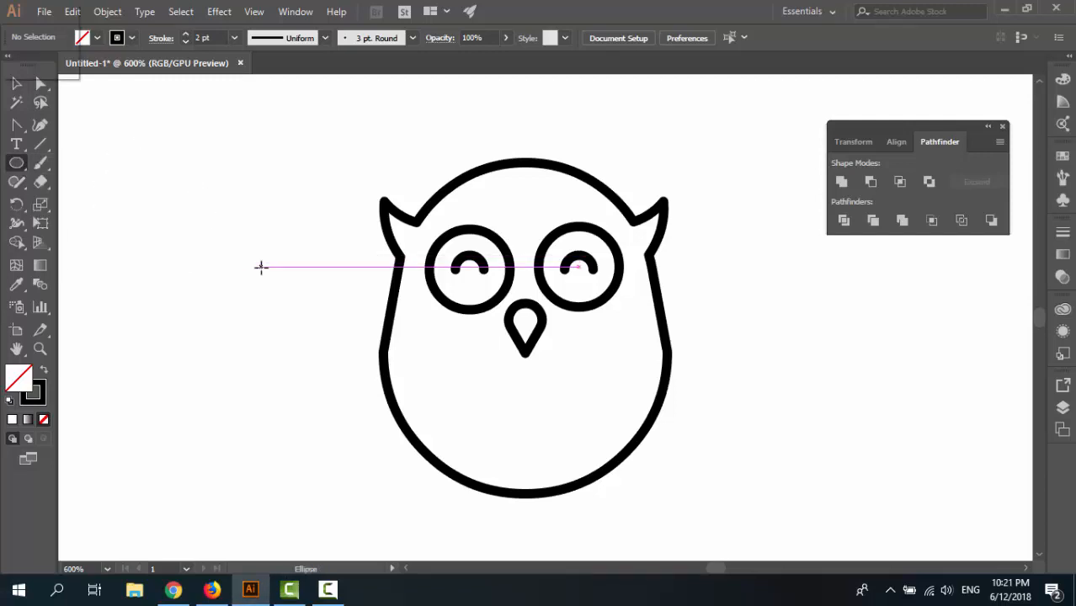
{"action": "left_click", "coordinate": [260, 267]}
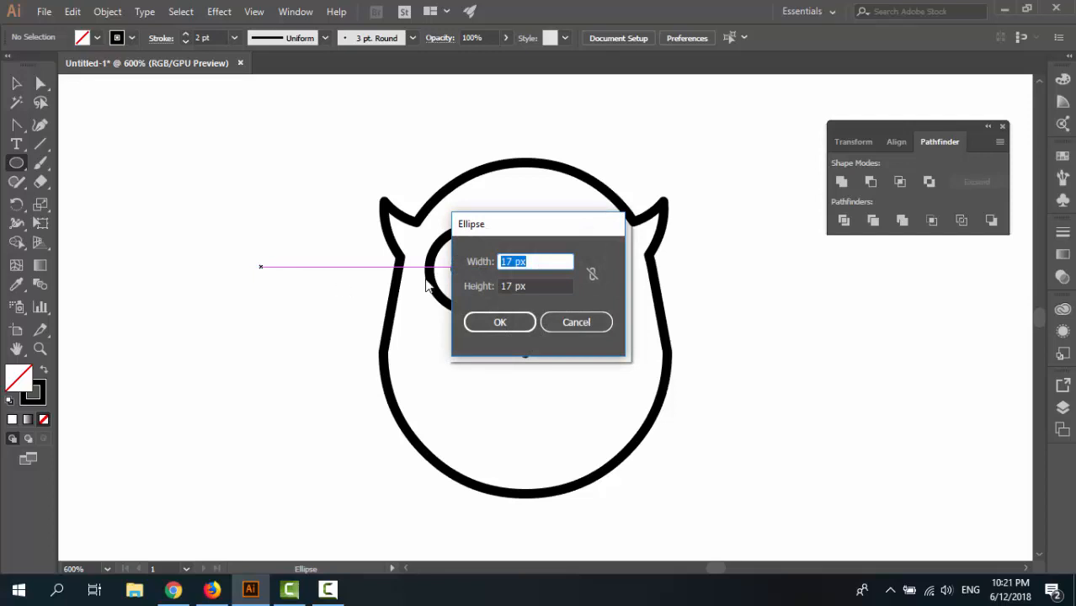
{"action": "type", "text": "40"}
{"action": "key", "text": "Tab"}
{"action": "type", "text": "40"}
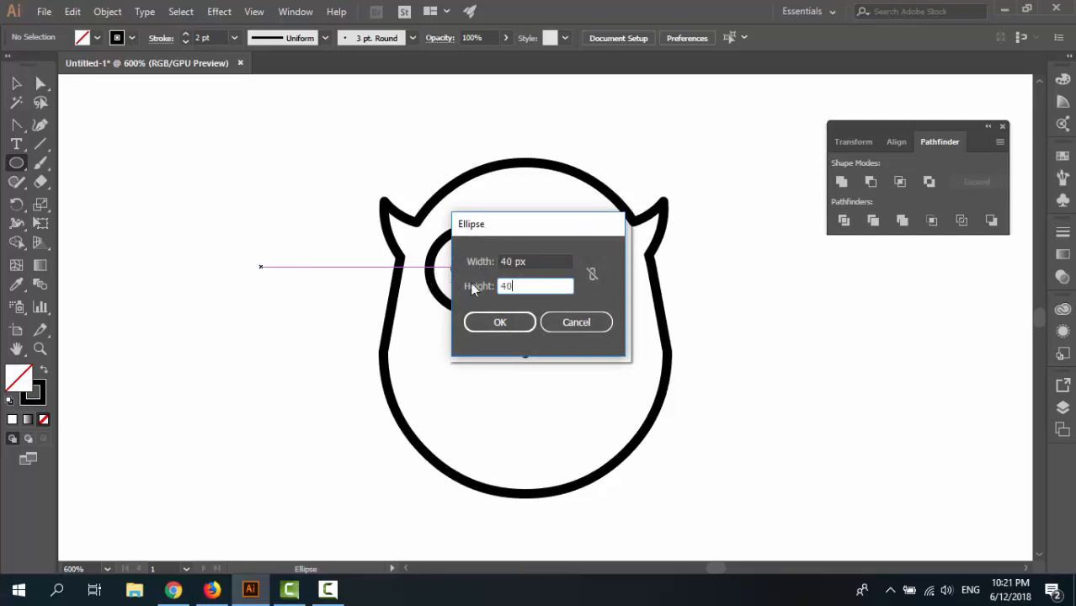
{"action": "left_click", "coordinate": [499, 322]}
Move the 40 px circle onto the owl's lower body, horizontally centred, as the belly shape
{"action": "left_click", "coordinate": [16, 83]}
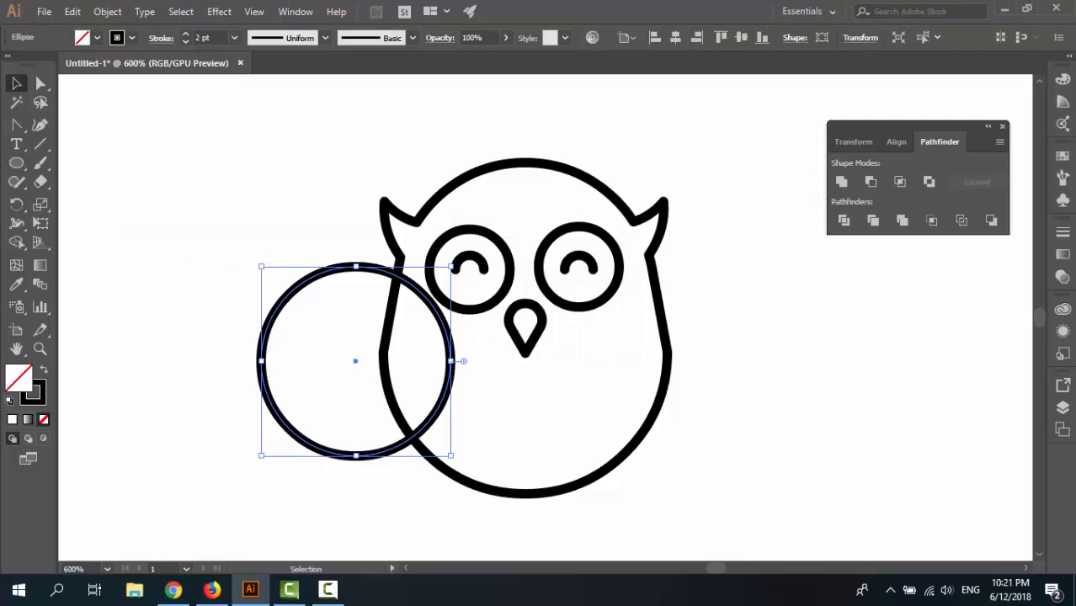
{"action": "mouse_move", "coordinate": [442, 335]}
{"action": "left_mouse_down"}
{"action": "mouse_move", "coordinate": [623, 355]}
{"action": "mouse_move", "coordinate": [621, 340]}
{"action": "left_mouse_up"}
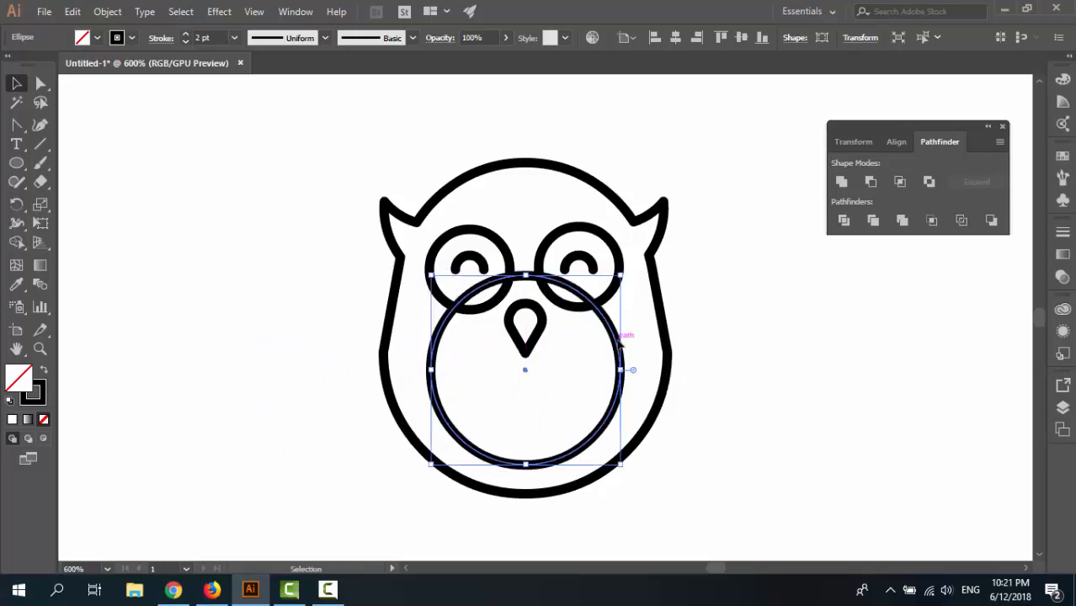
{"action": "left_click", "coordinate": [753, 459]}
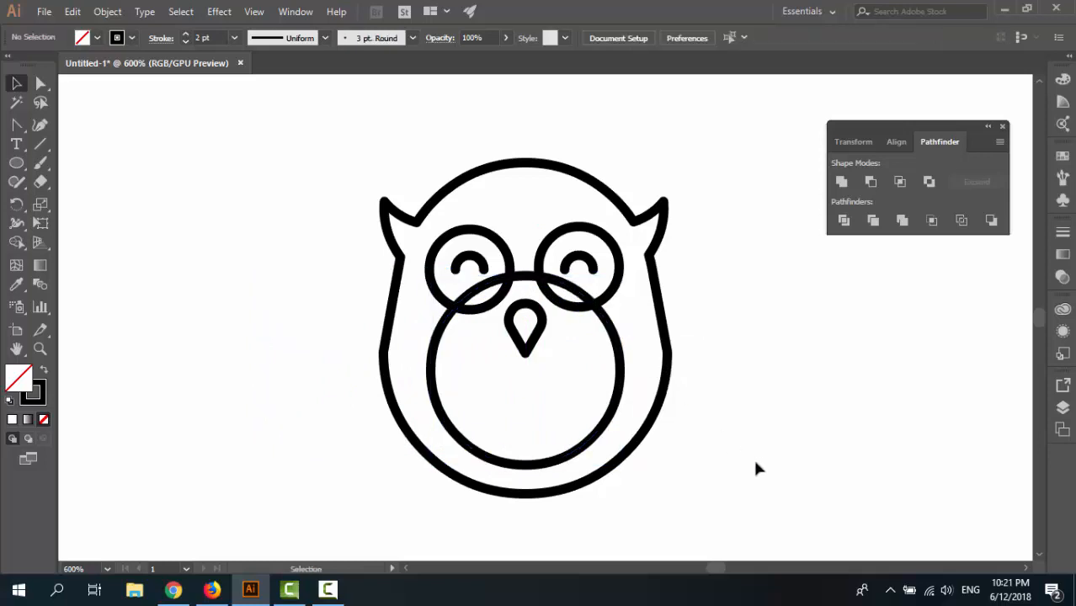
Fill the right eye circle with dark blue #0b09bd
{"action": "left_click", "coordinate": [592, 235]}
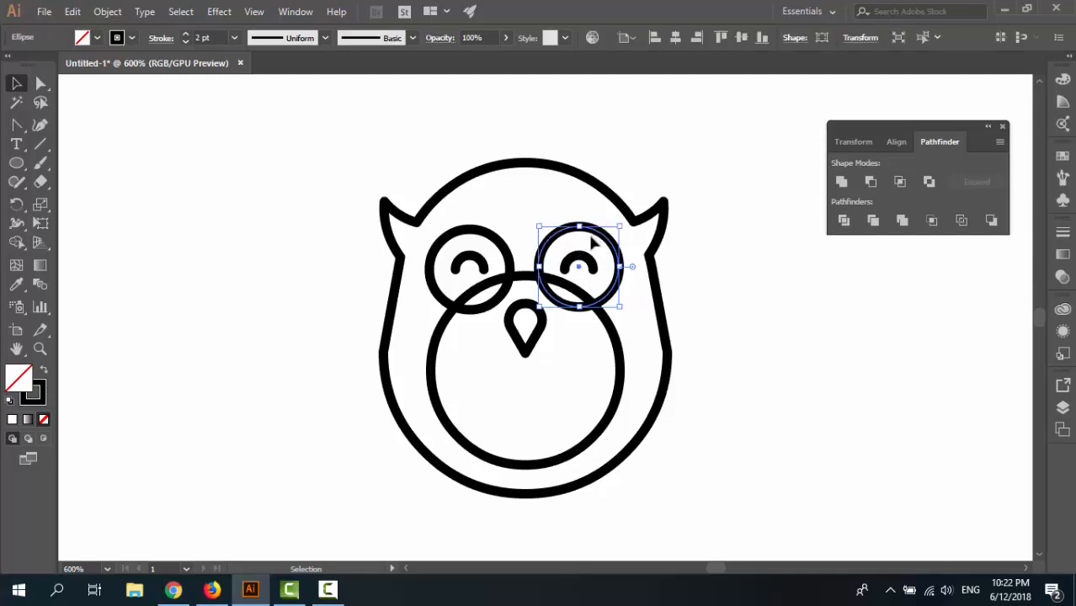
{"action": "left_click", "coordinate": [85, 38], "text": "shift"}
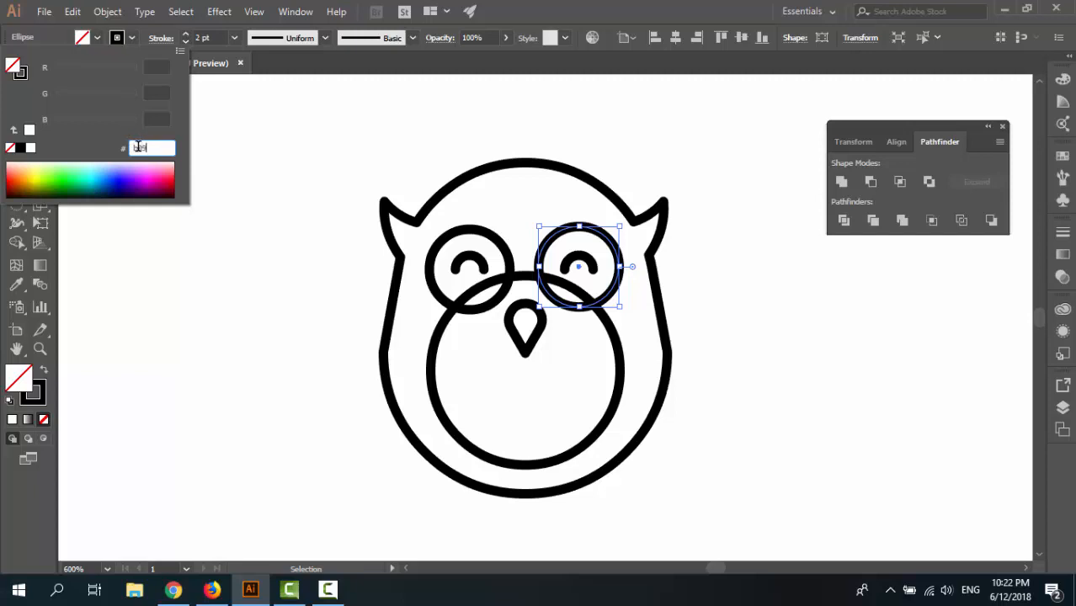
{"action": "key", "text": "Return"}
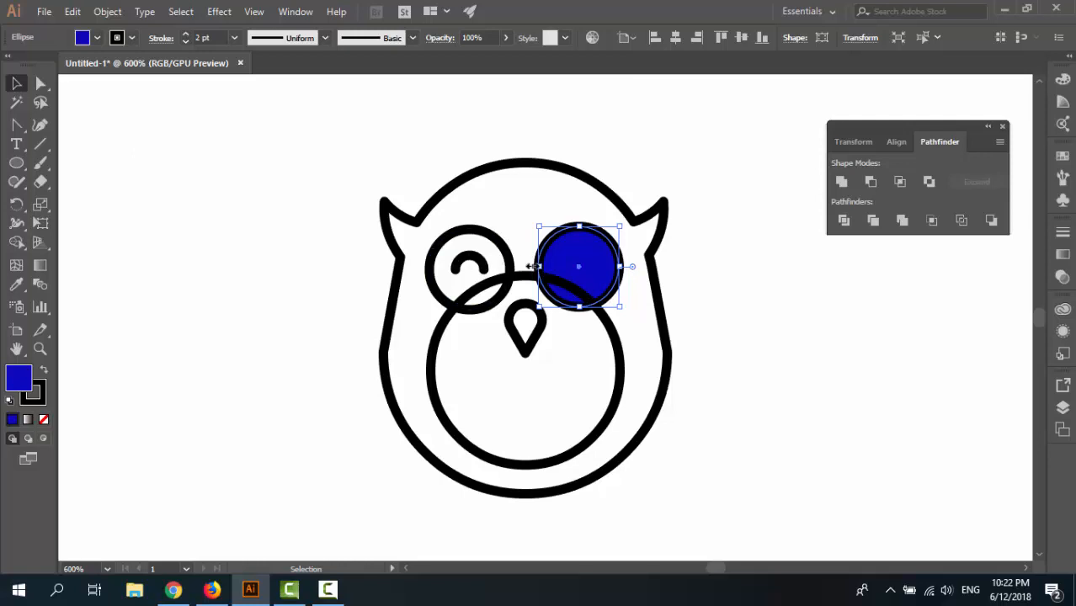
Change the right eye circle's fill to light purple #c59fff
{"action": "left_click", "coordinate": [85, 38]}
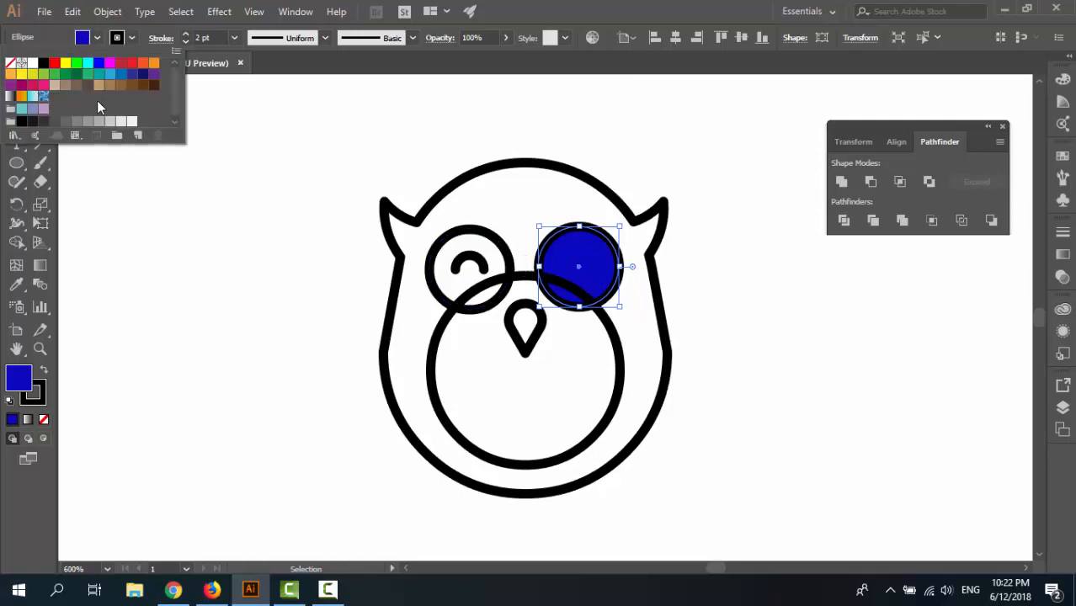
{"action": "left_click", "coordinate": [82, 38]}
{"action": "left_click", "coordinate": [81, 37], "text": "shift"}
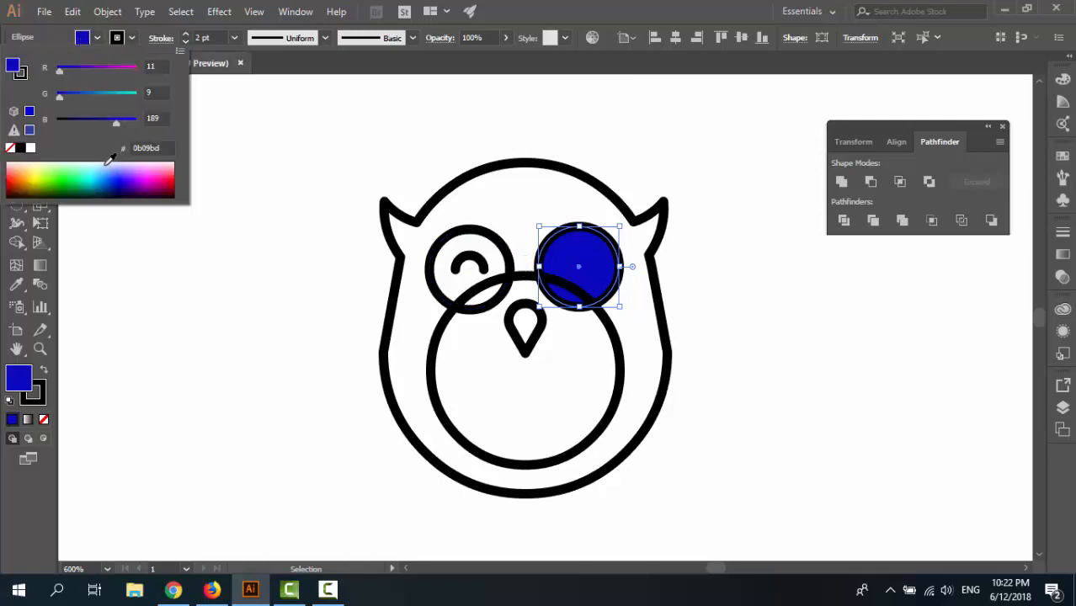
{"action": "left_click_drag", "start_coordinate": [108, 163], "coordinate": [133, 161]}
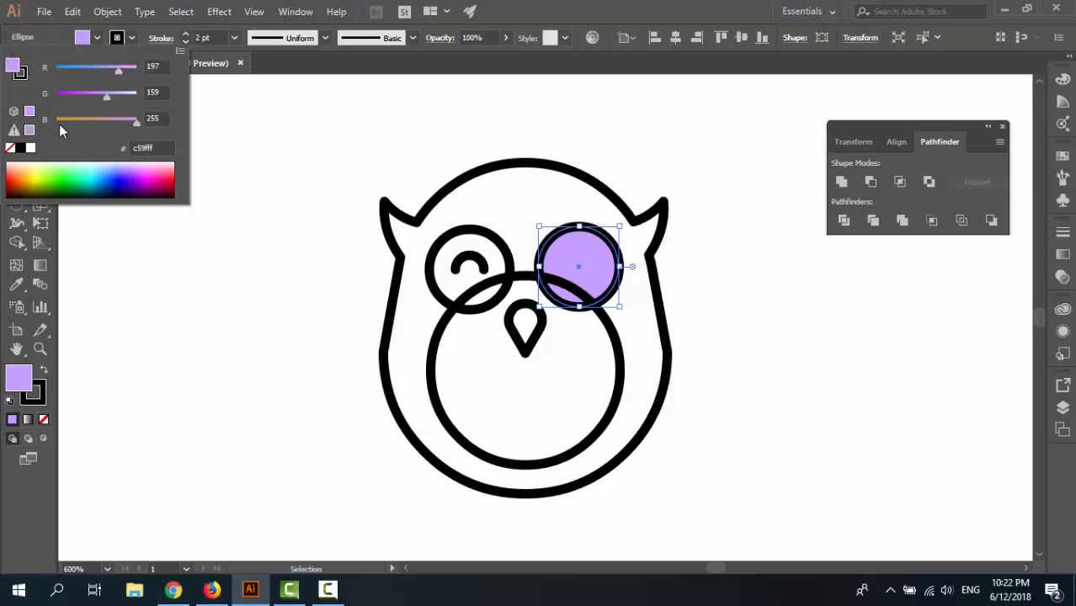
Copy the right eye's hex colour and fill the left eye circle with the same light purple #c59fff
{"action": "left_click", "coordinate": [151, 148]}
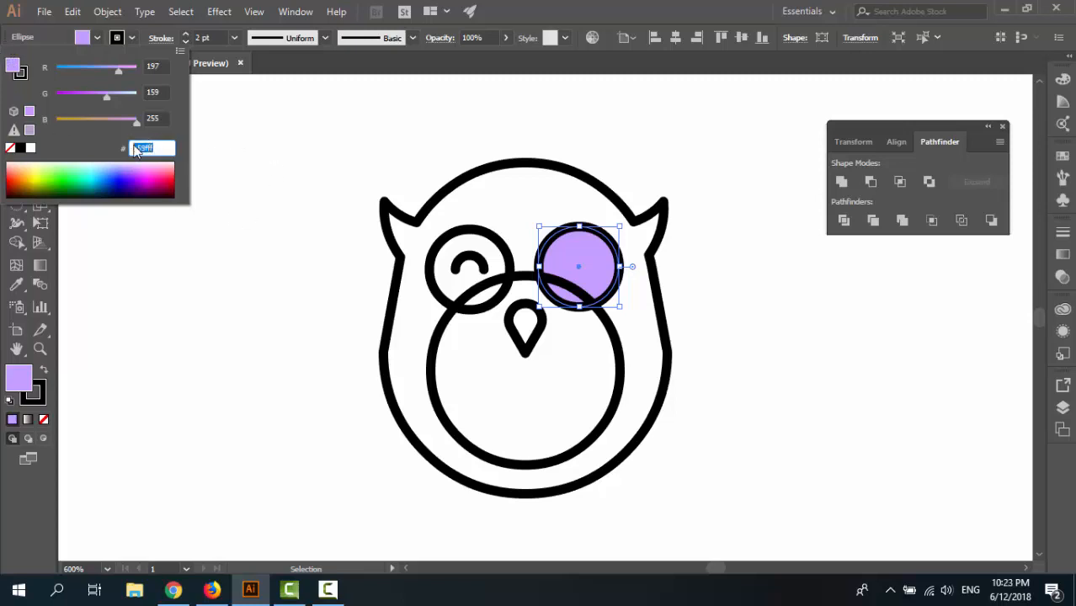
{"action": "left_click", "coordinate": [486, 246]}
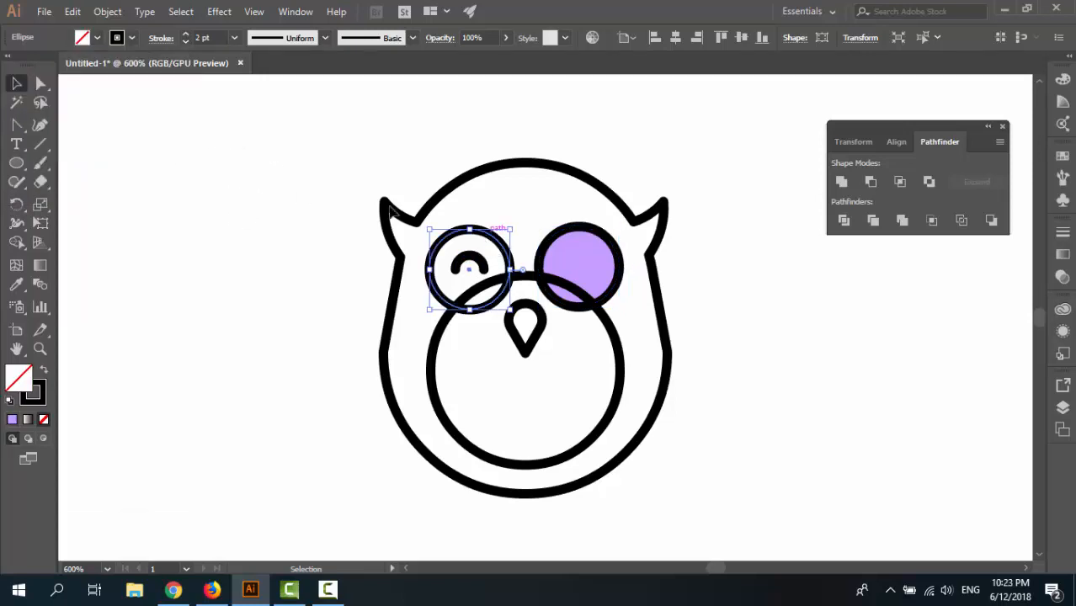
{"action": "left_click", "coordinate": [96, 40]}
{"action": "left_click", "coordinate": [151, 148]}
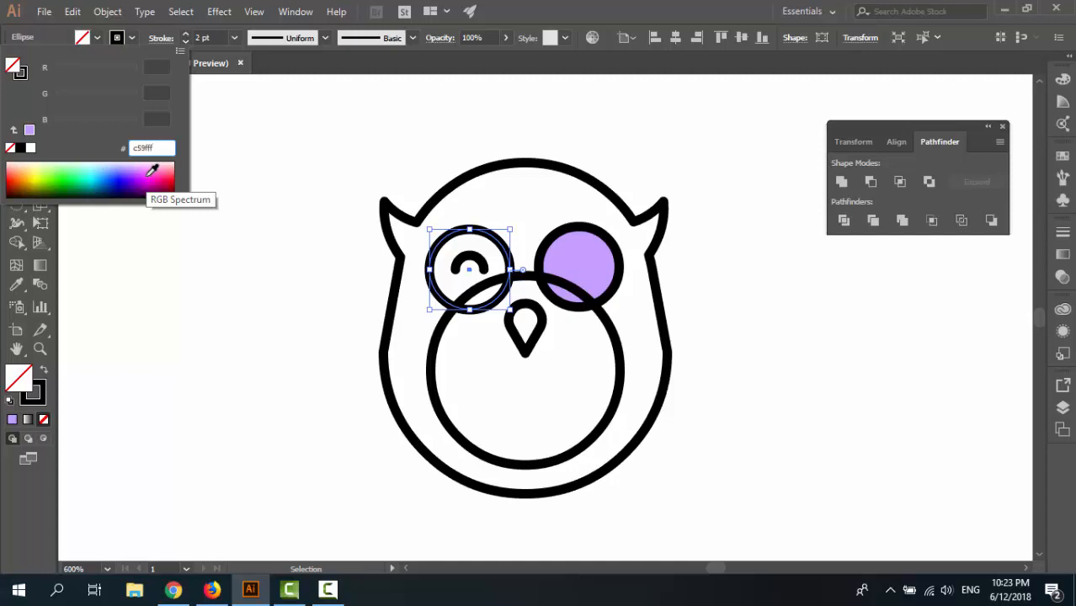
{"action": "key", "text": "Return"}
{"action": "left_click", "coordinate": [288, 190]}
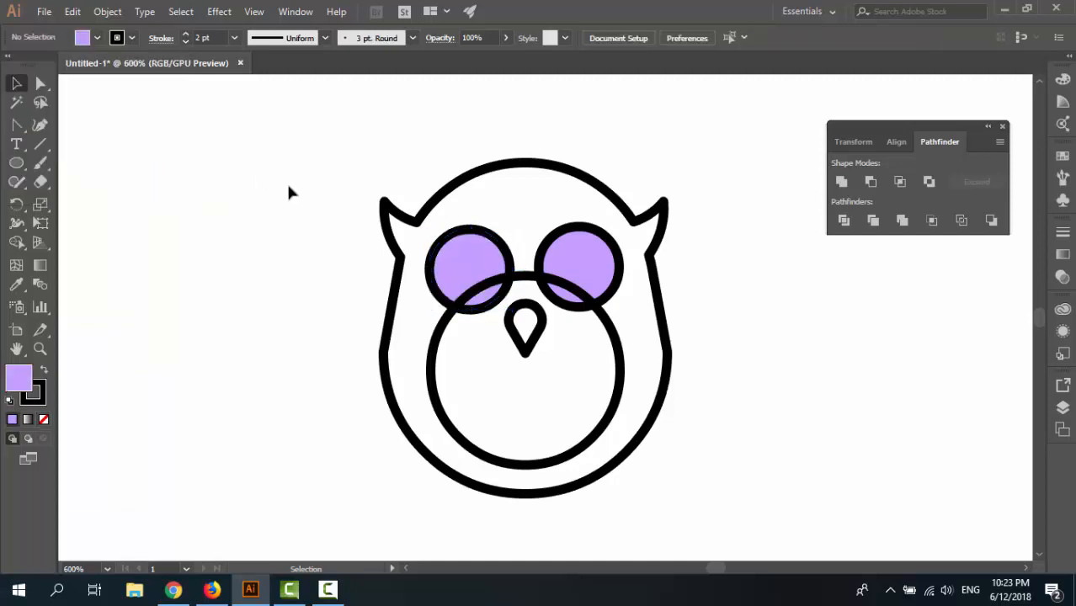
Send the right and left purple eye circles to the back, behind their arcs
{"action": "right_click", "coordinate": [570, 238]}
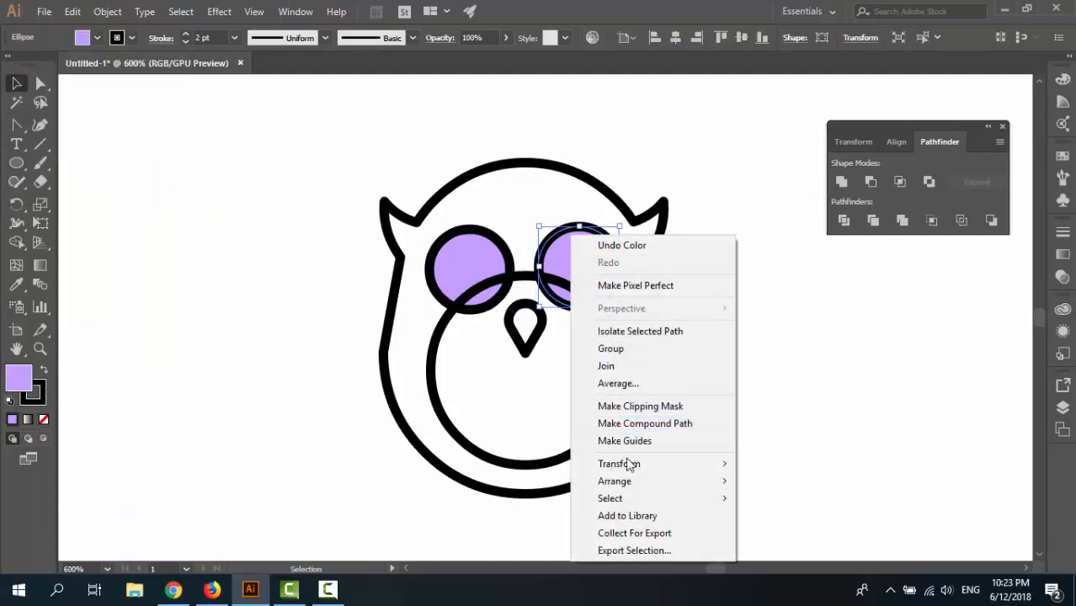
{"action": "mouse_move", "coordinate": [637, 482]}
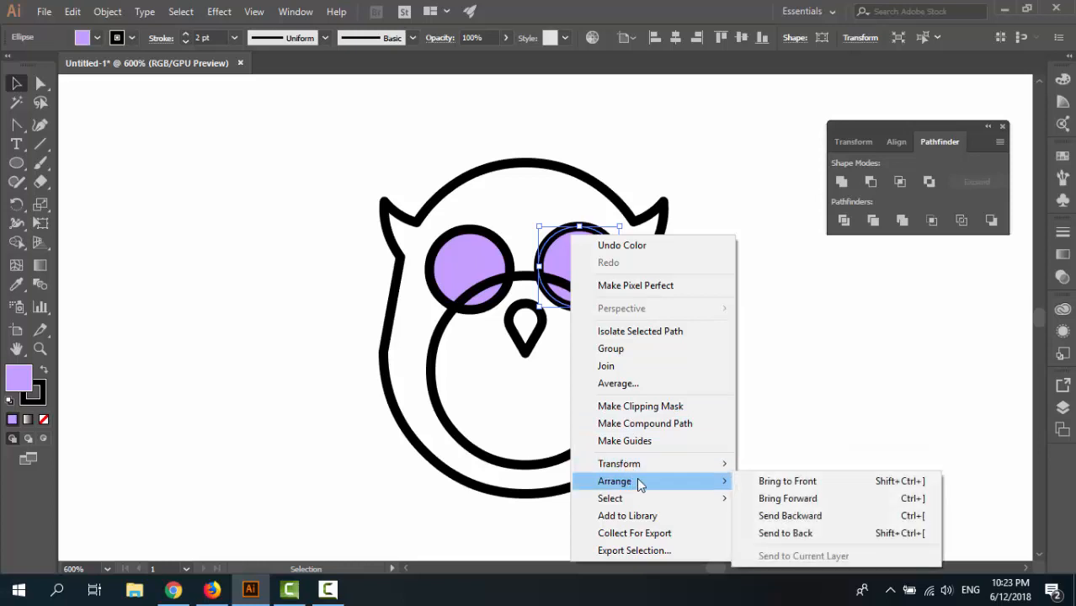
{"action": "left_click", "coordinate": [785, 532]}
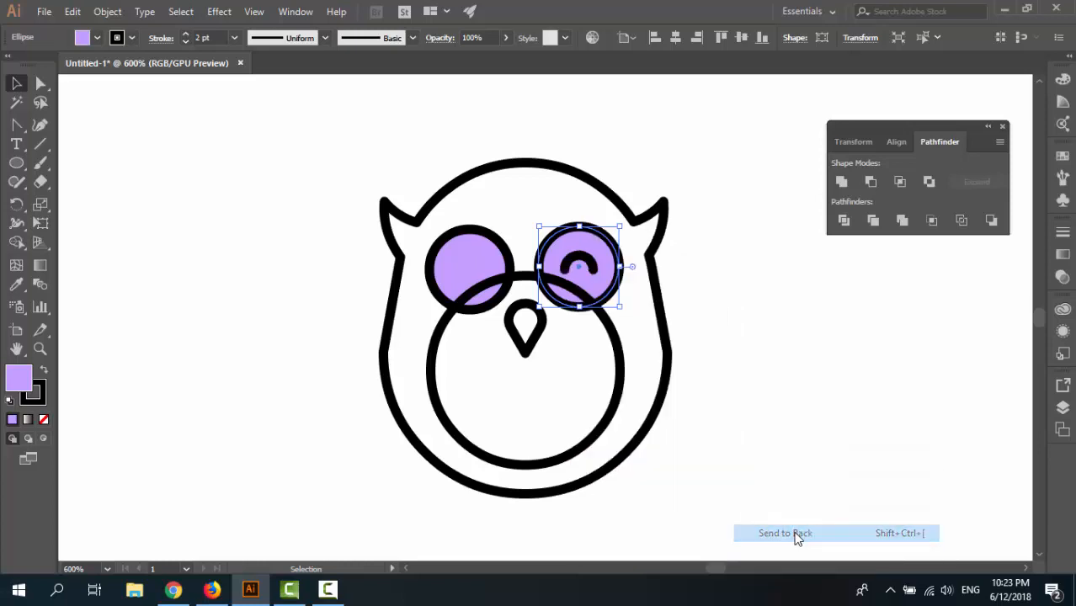
{"action": "right_click", "coordinate": [476, 233]}
{"action": "mouse_move", "coordinate": [581, 479]}
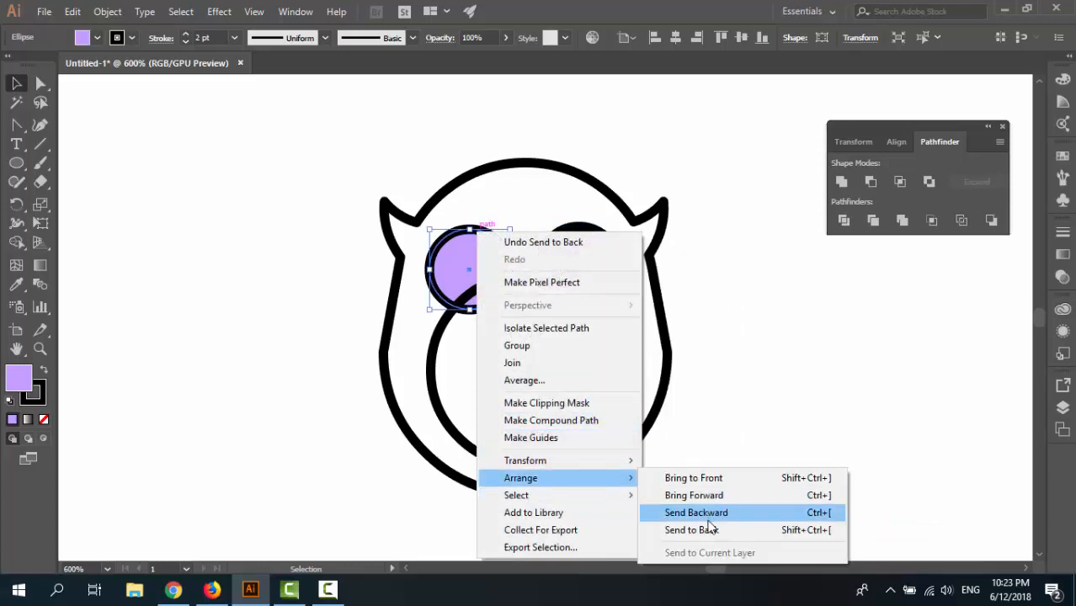
{"action": "left_click", "coordinate": [709, 529]}
{"action": "left_click", "coordinate": [692, 283]}
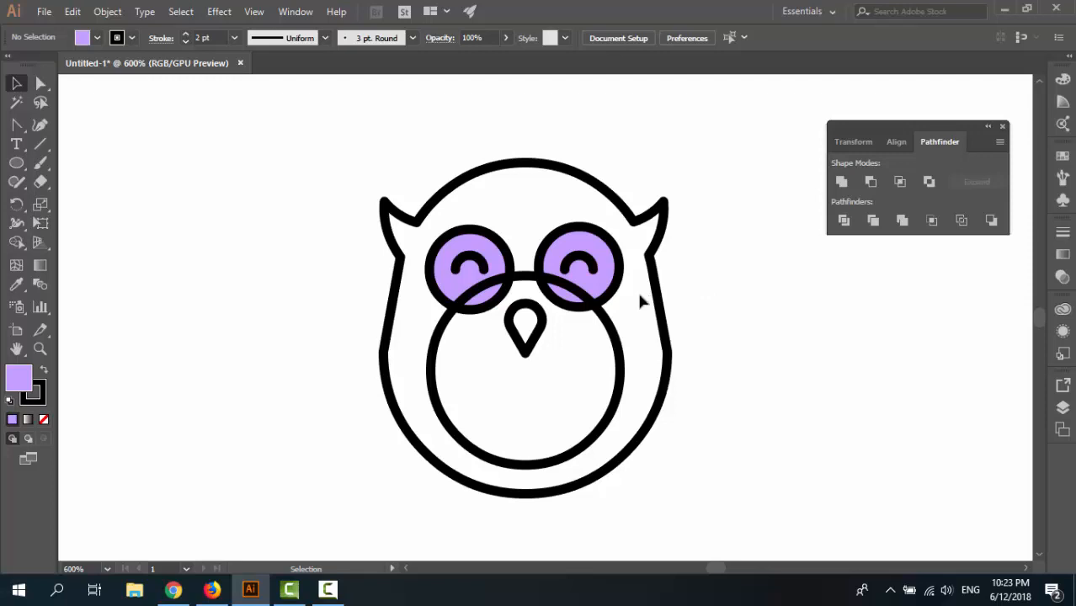
Fill the beak with pinkish red #ff2a54 and deselect it
{"action": "left_click", "coordinate": [532, 330]}
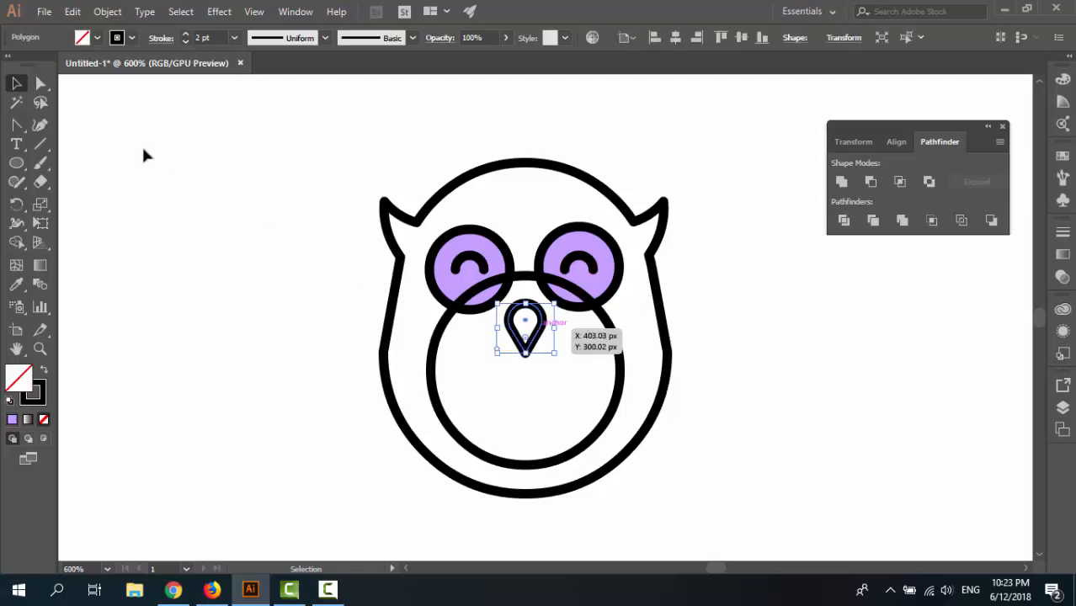
{"action": "left_click", "coordinate": [83, 40], "text": "shift"}
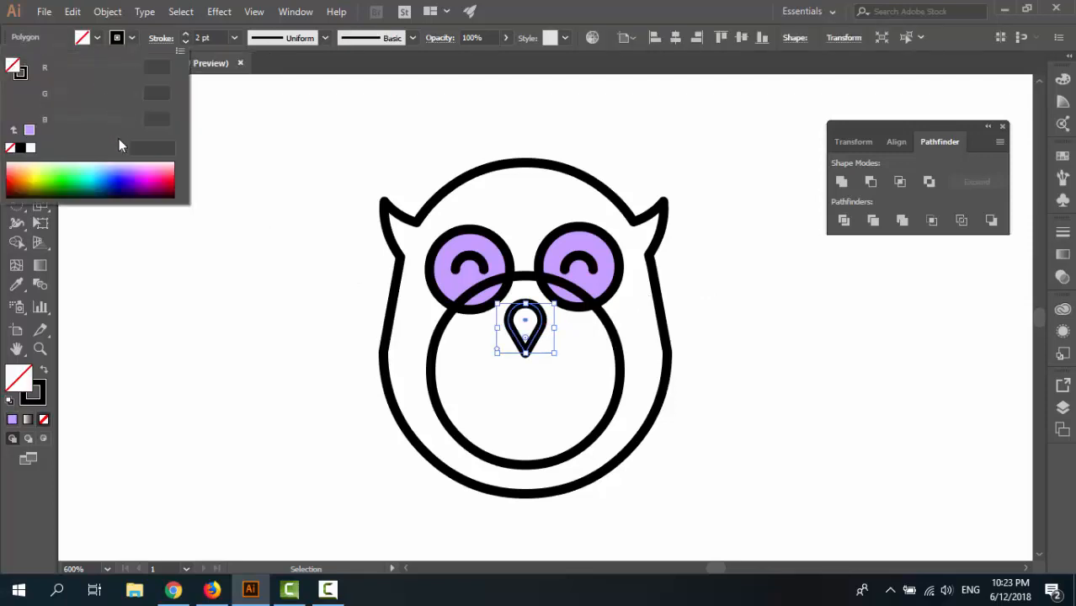
{"action": "left_click_drag", "start_coordinate": [34, 166], "coordinate": [172, 164]}
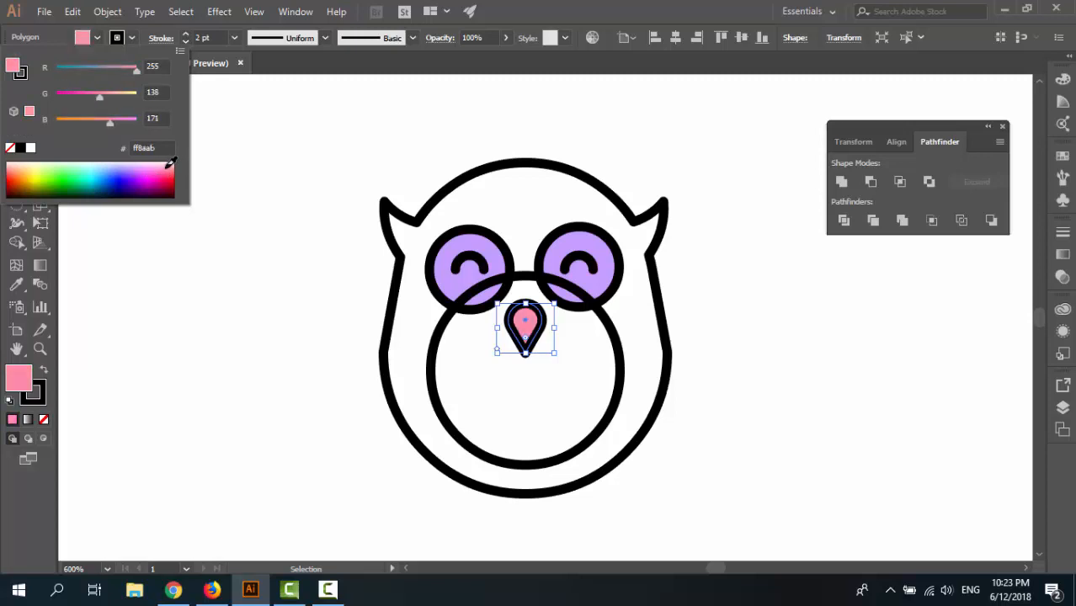
{"action": "left_click_drag", "start_coordinate": [101, 162], "coordinate": [173, 169]}
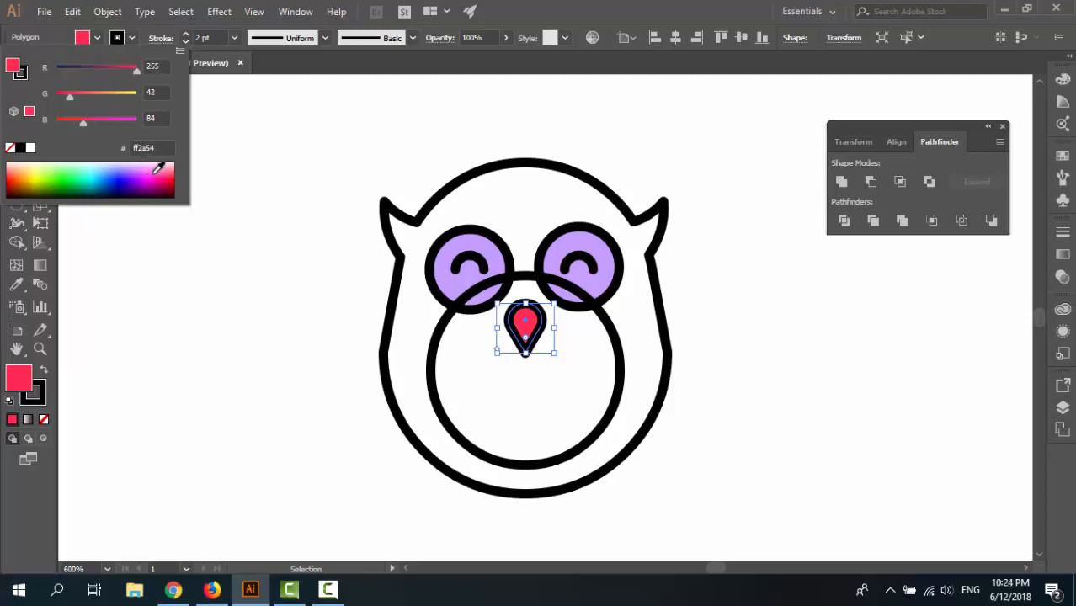
{"action": "left_click", "coordinate": [289, 205]}
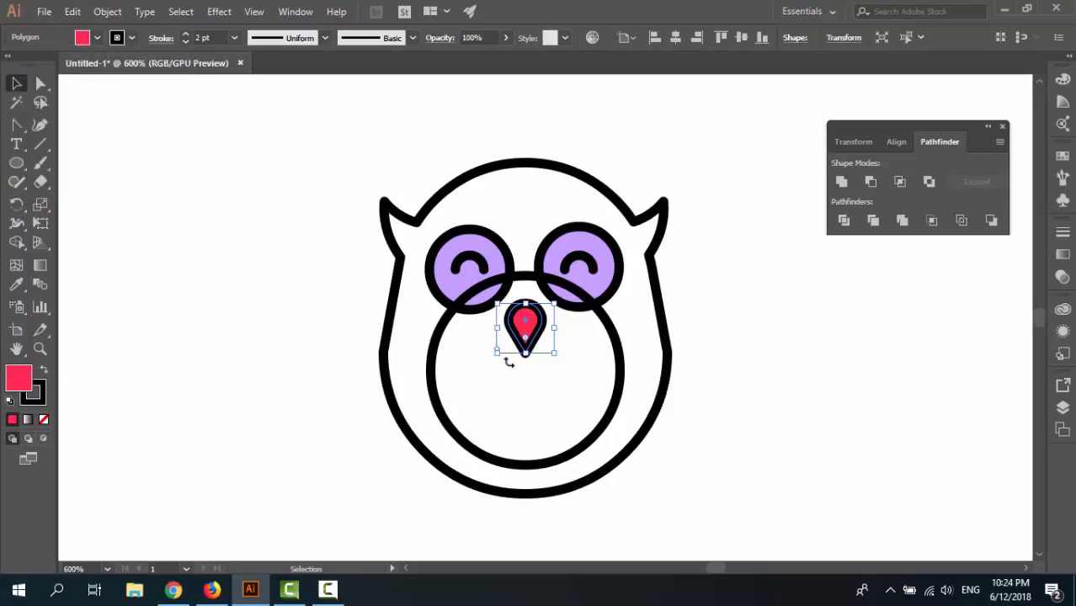
{"action": "left_click", "coordinate": [547, 371]}
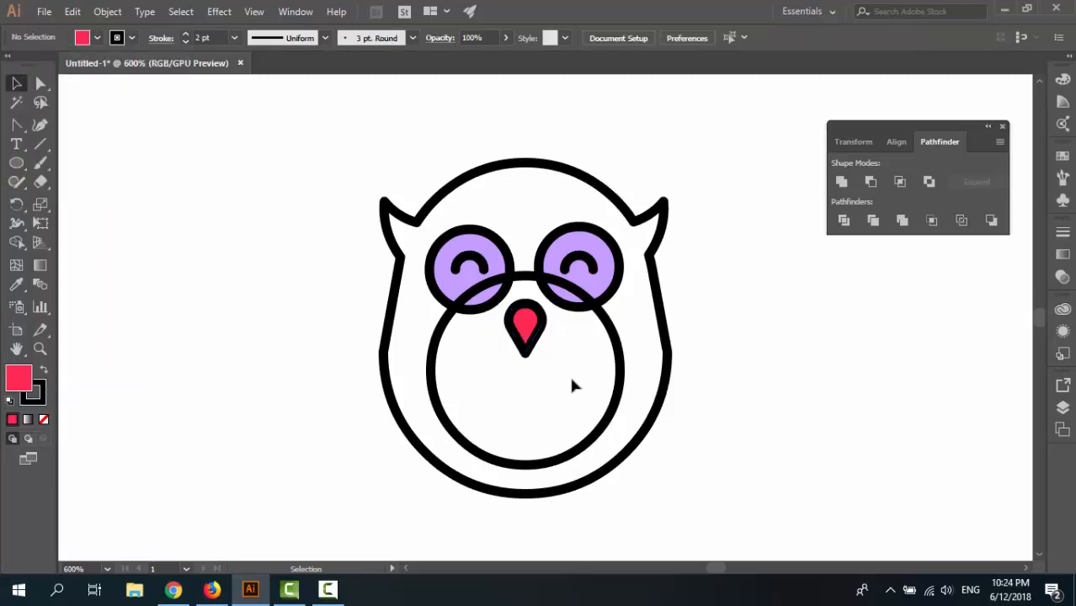
Fill the owl's eared body outline with pink #ff6a87
{"action": "left_click", "coordinate": [671, 371]}
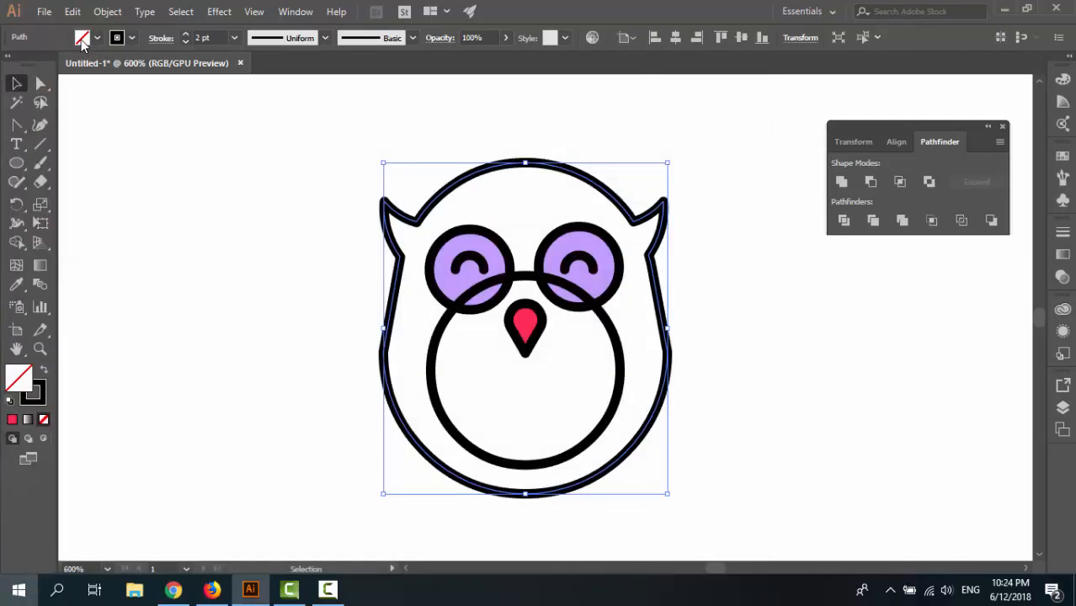
{"action": "left_click", "coordinate": [81, 39]}
{"action": "left_click", "coordinate": [81, 38]}
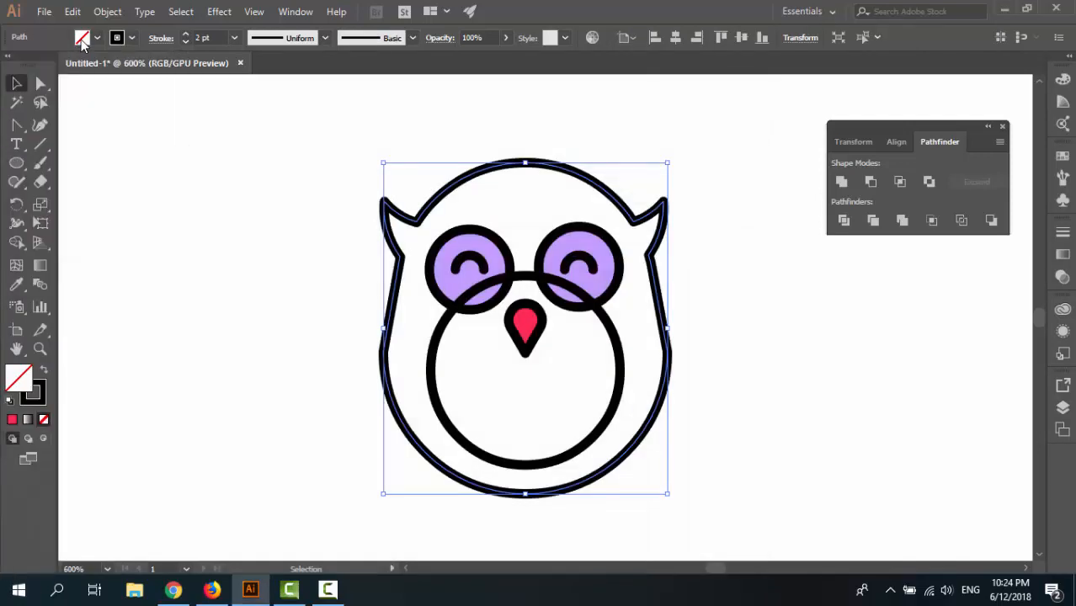
{"action": "left_click", "coordinate": [81, 39], "text": "shift"}
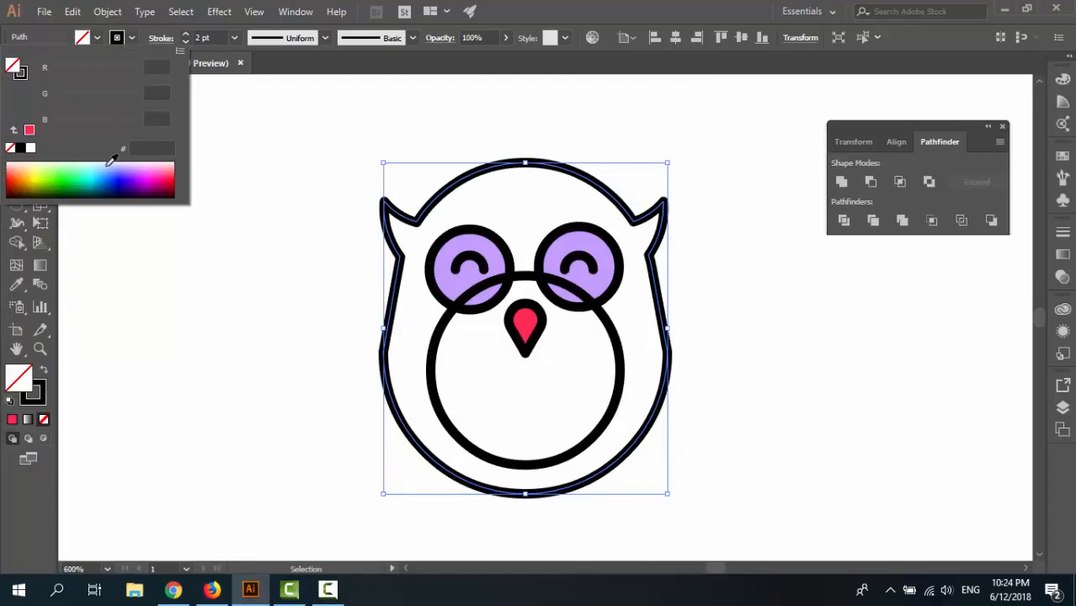
{"action": "left_click_drag", "start_coordinate": [123, 166], "coordinate": [174, 160]}
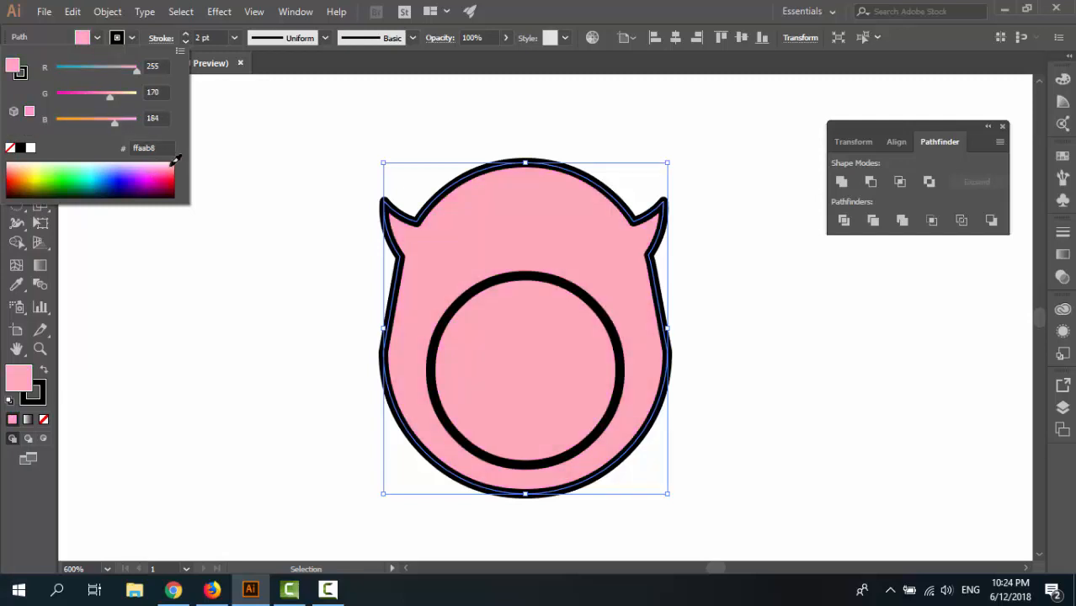
{"action": "left_click", "coordinate": [24, 163]}
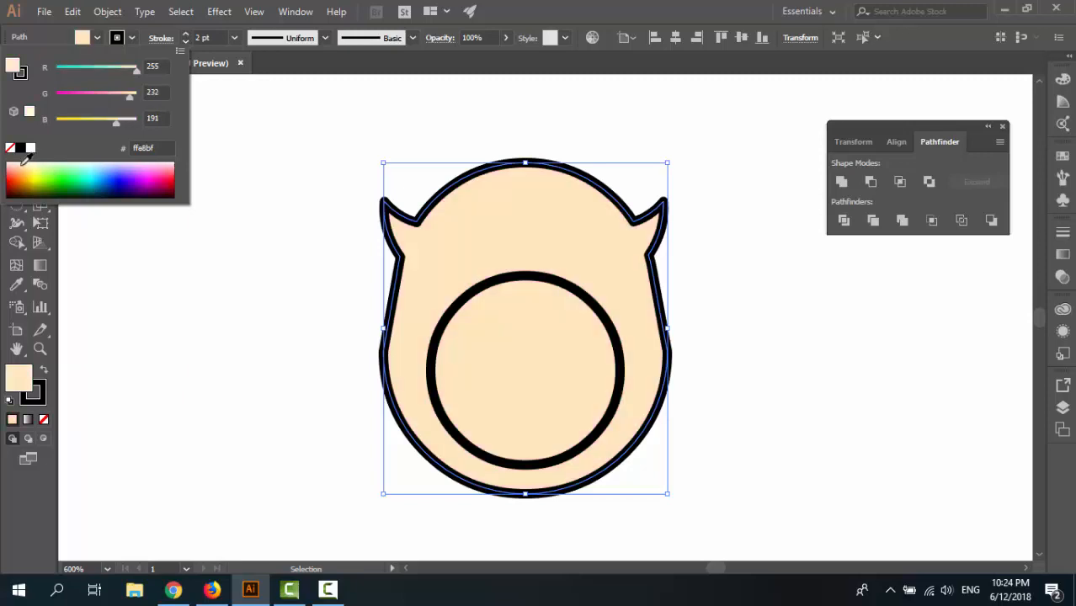
{"action": "left_click_drag", "start_coordinate": [24, 160], "coordinate": [12, 161]}
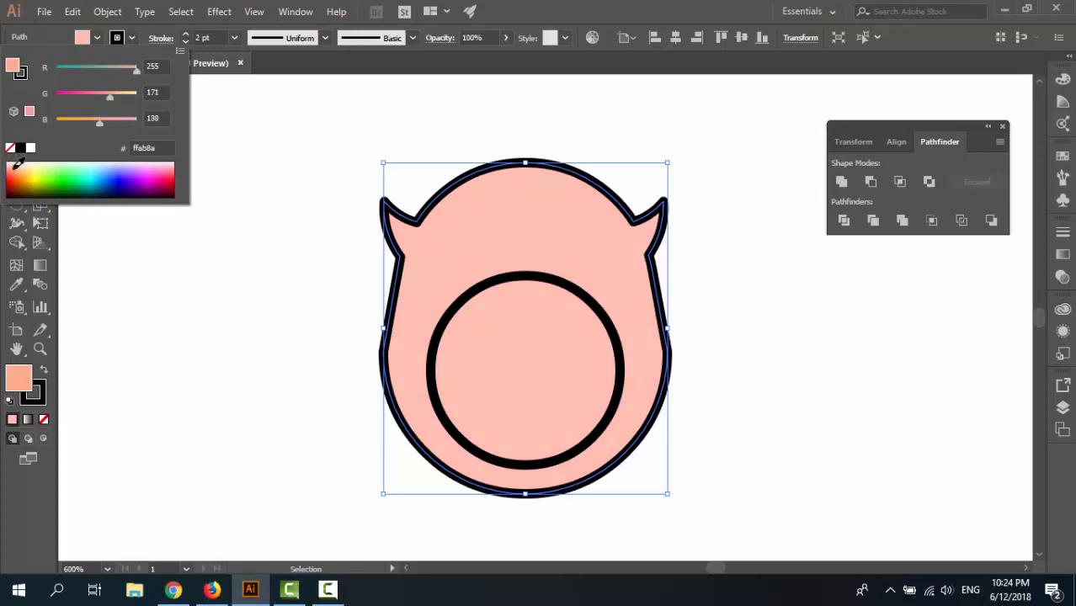
{"action": "left_click", "coordinate": [169, 167]}
{"action": "left_click_drag", "start_coordinate": [169, 166], "coordinate": [172, 166]}
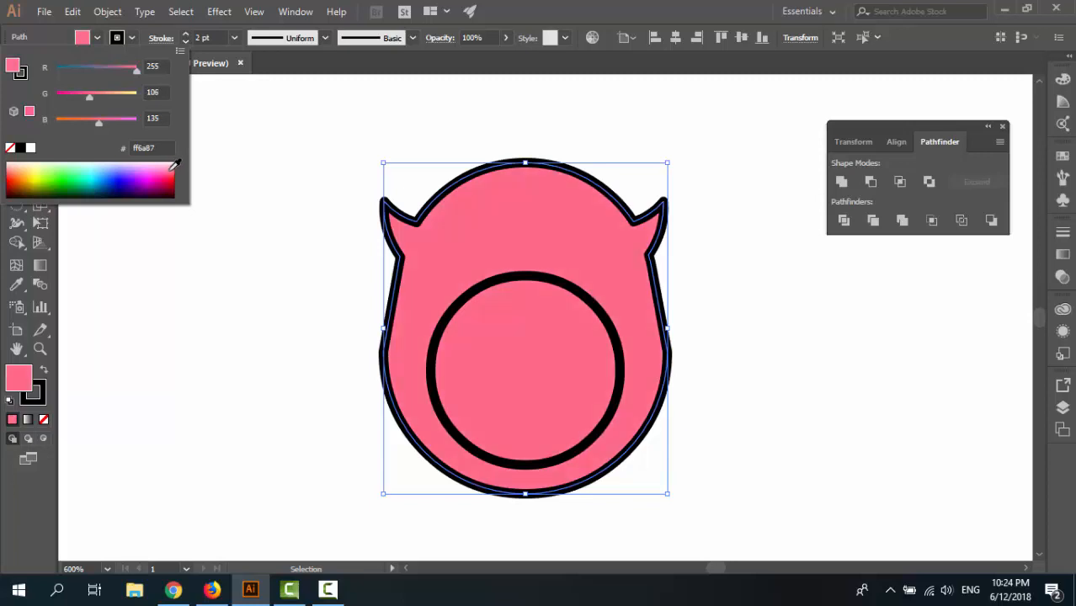
{"action": "left_click", "coordinate": [253, 140]}
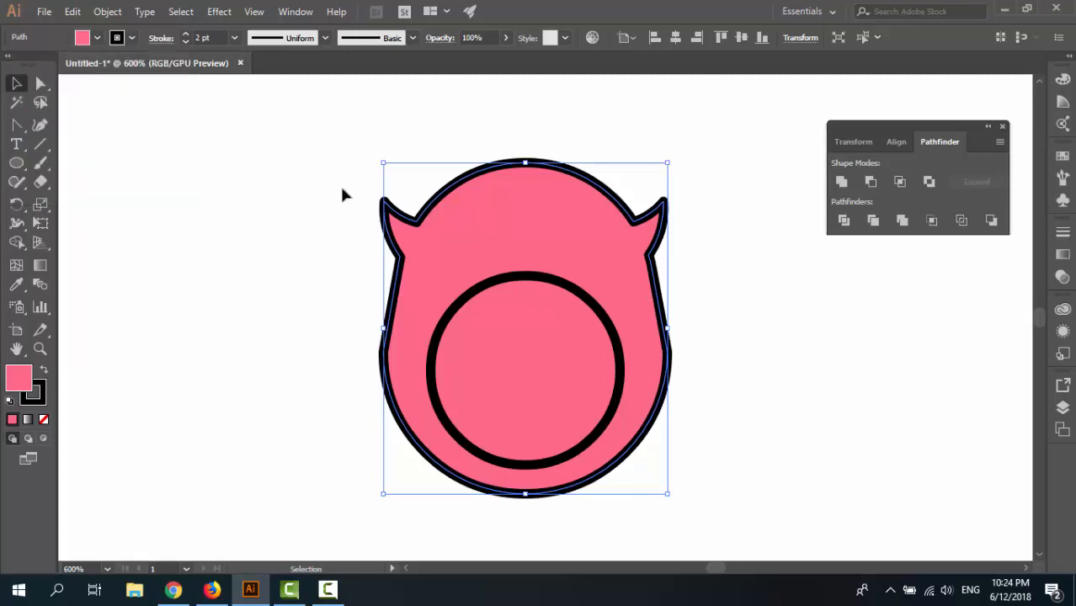
Send the pink body shape to the back, behind the eyes, beak and belly circle
{"action": "left_click", "coordinate": [271, 244]}
{"action": "left_click", "coordinate": [457, 246]}
{"action": "right_click", "coordinate": [455, 241]}
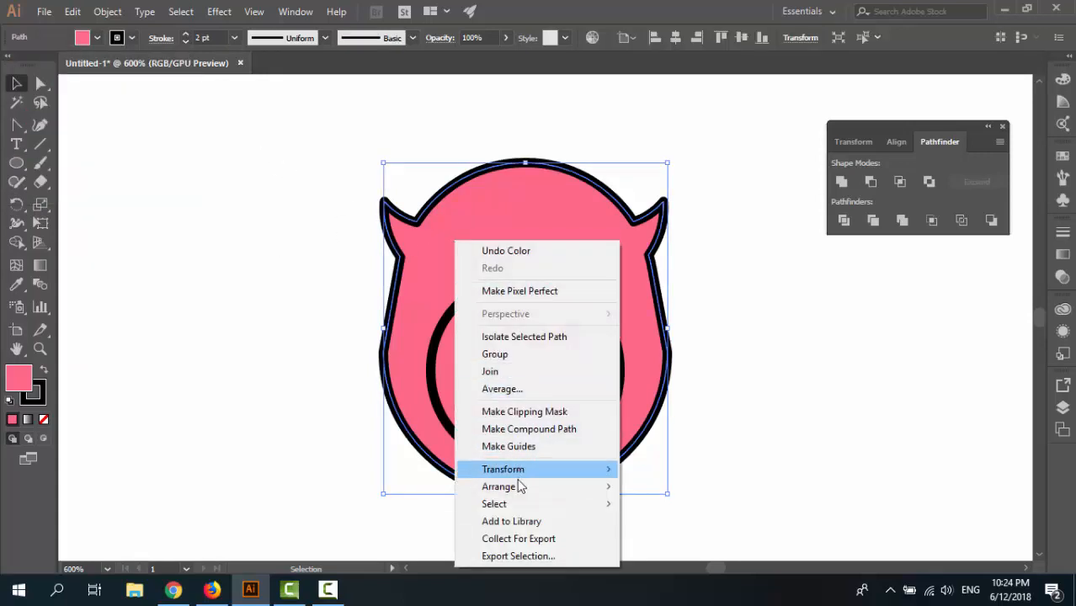
{"action": "mouse_move", "coordinate": [516, 489]}
{"action": "left_click", "coordinate": [661, 541]}
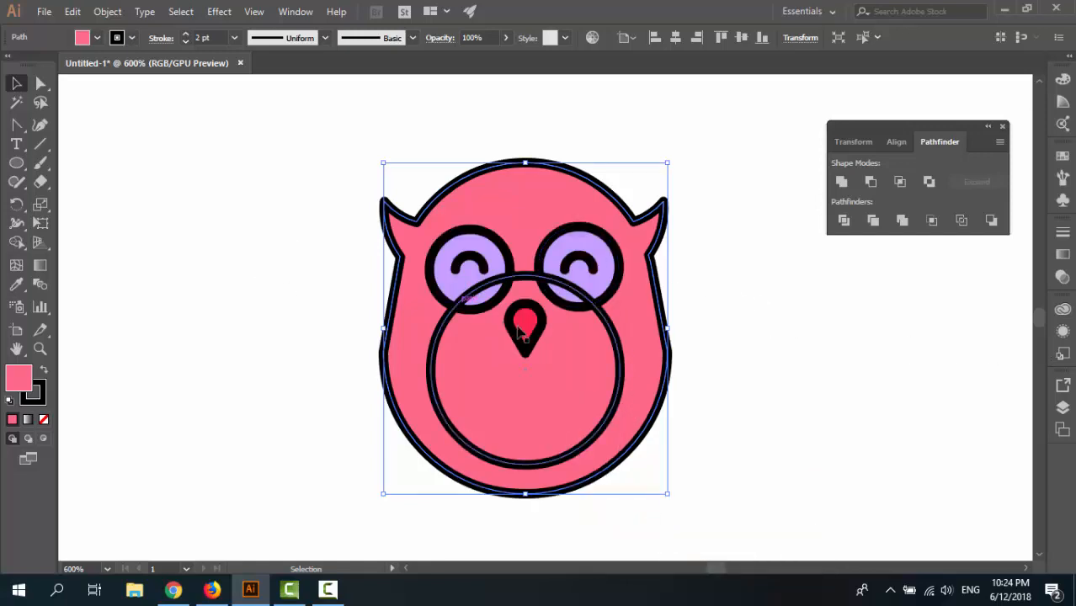
Fill the belly circle with light pink #ffb4f5
{"action": "left_click", "coordinate": [435, 341]}
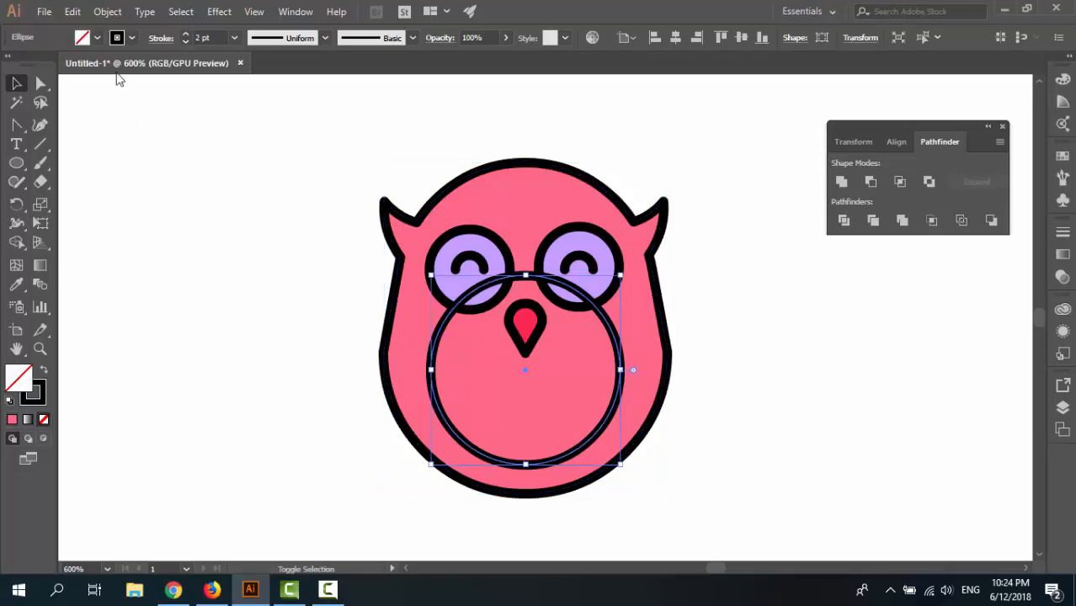
{"action": "left_click", "coordinate": [84, 38], "text": "shift"}
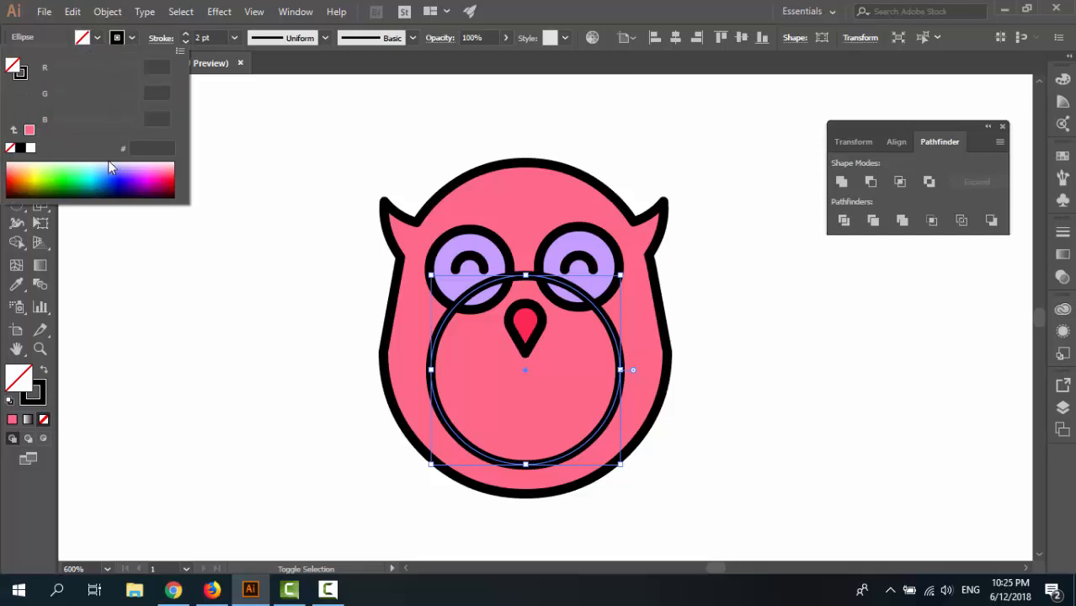
{"action": "left_click", "coordinate": [31, 163]}
{"action": "left_click", "coordinate": [149, 163]}
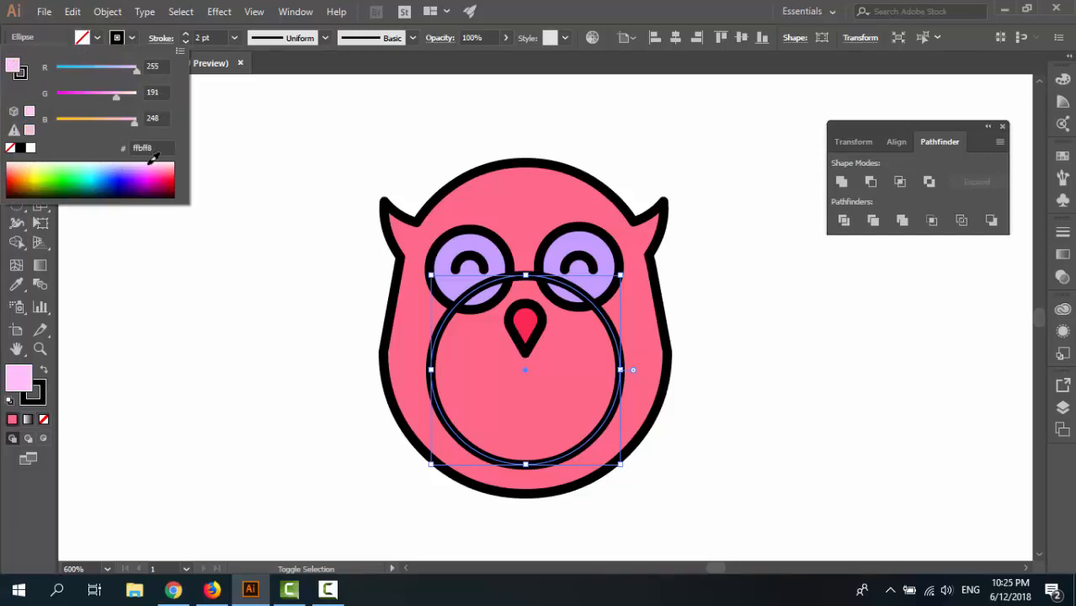
{"action": "left_click", "coordinate": [153, 160]}
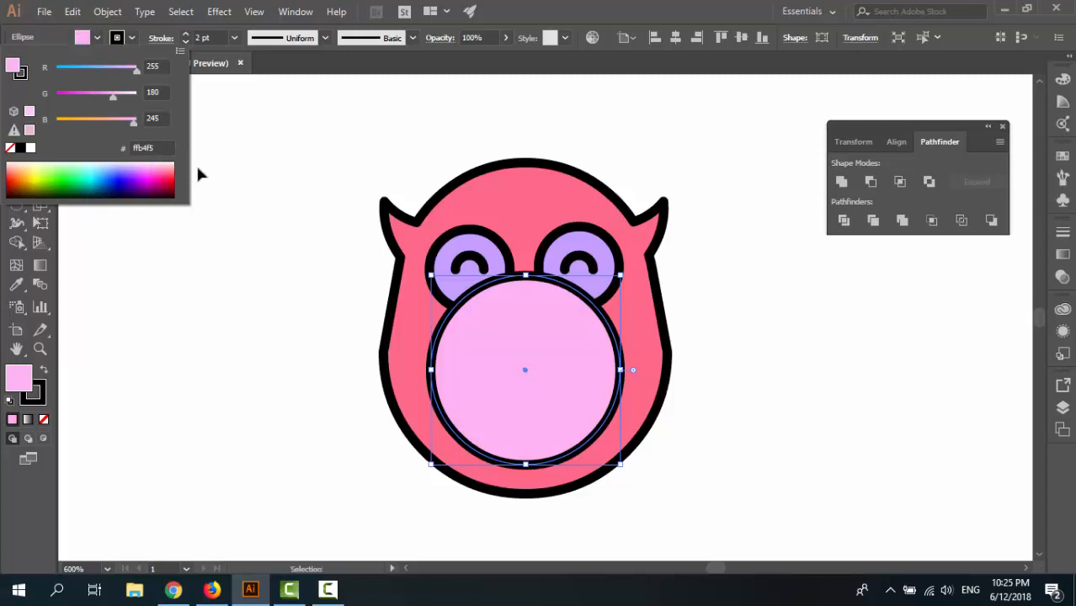
{"action": "left_click", "coordinate": [439, 153]}
Try to send the light pink belly circle to the back of the stacking order
{"action": "right_click", "coordinate": [509, 330]}
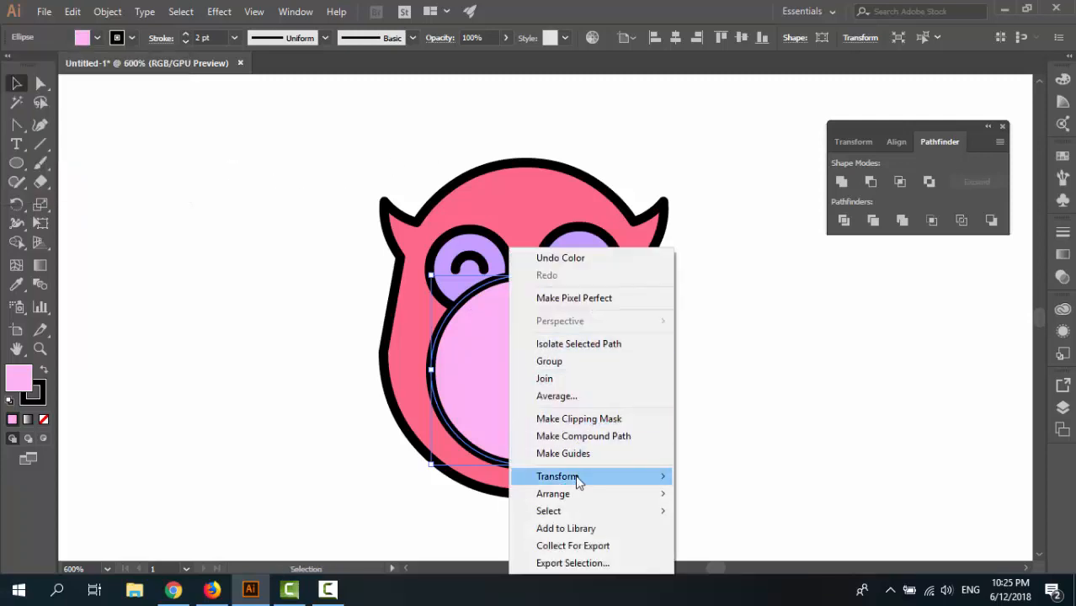
{"action": "mouse_move", "coordinate": [577, 480]}
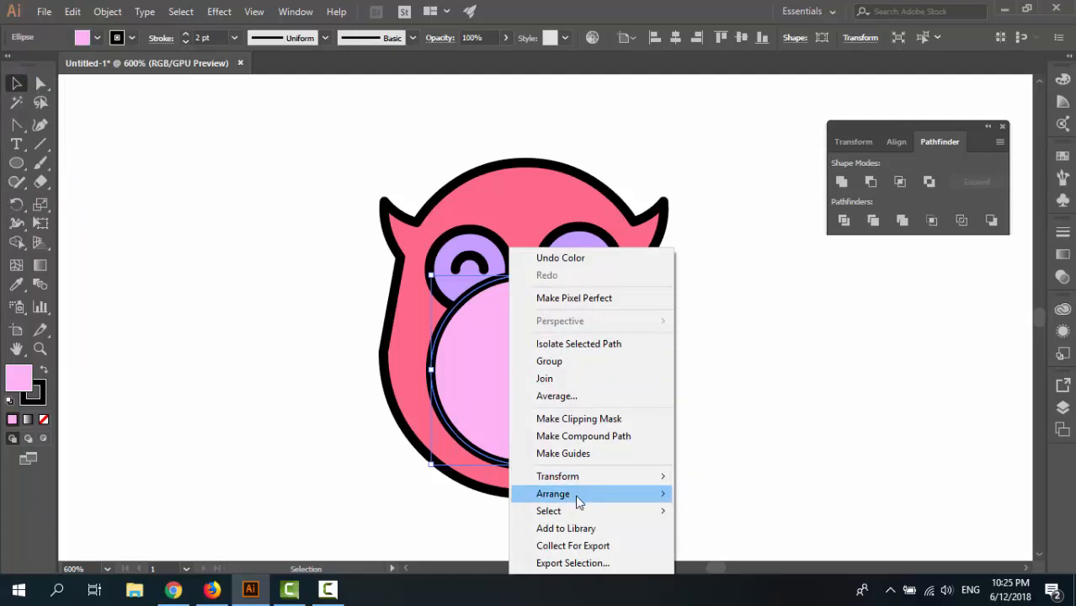
{"action": "mouse_move", "coordinate": [623, 495]}
{"action": "left_click", "coordinate": [710, 548]}
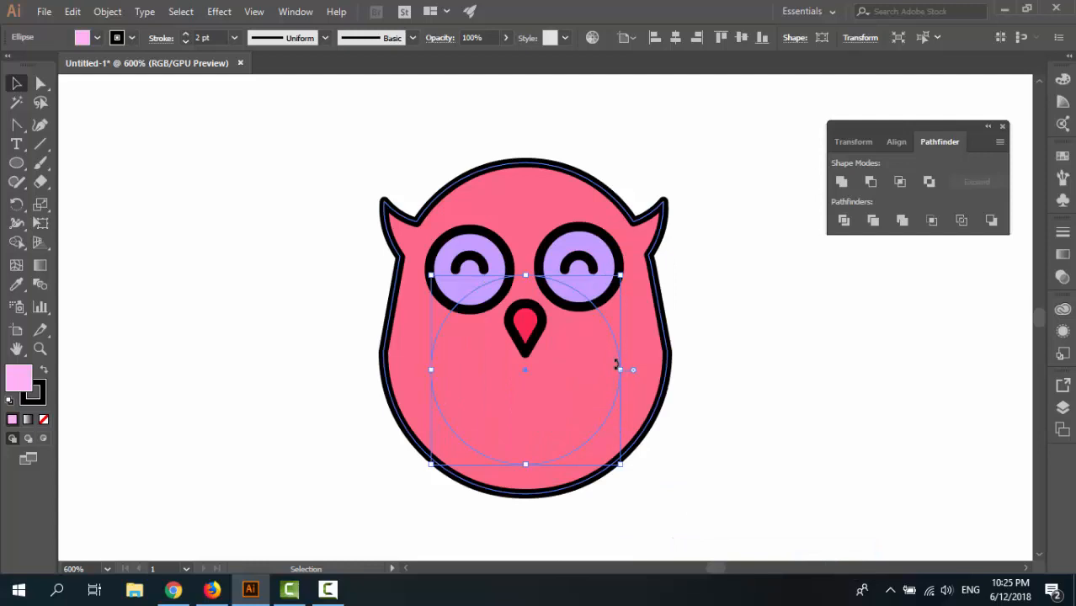
{"action": "key", "text": "ctrl+z"}
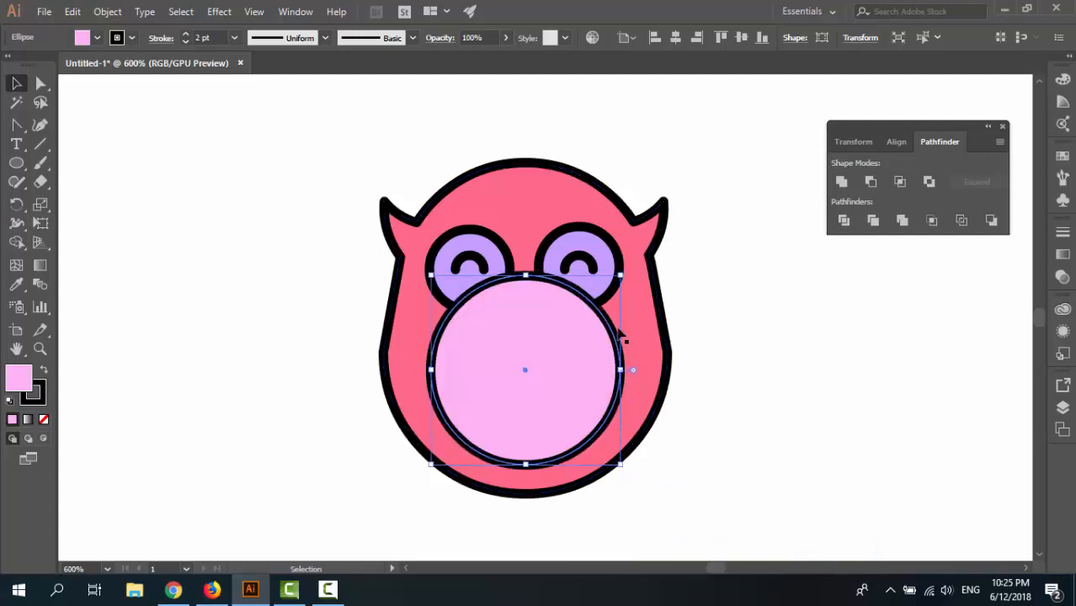
Try to bring only the two purple eye circles to the front of the stacking order
{"action": "left_click", "coordinate": [611, 286]}
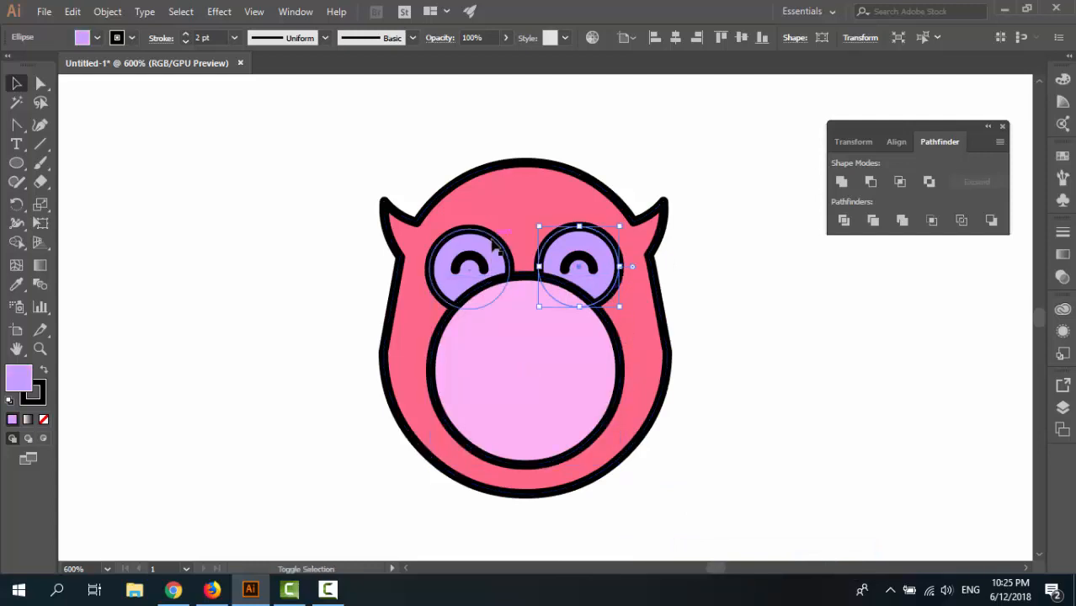
{"action": "left_click", "coordinate": [468, 263]}
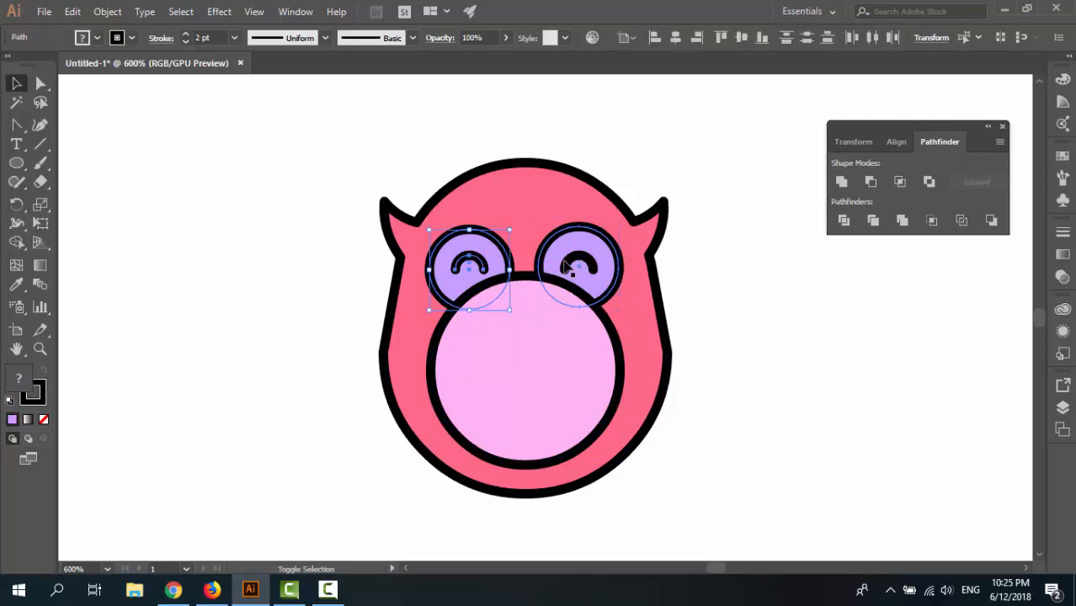
{"action": "left_click", "coordinate": [572, 268], "text": "shift"}
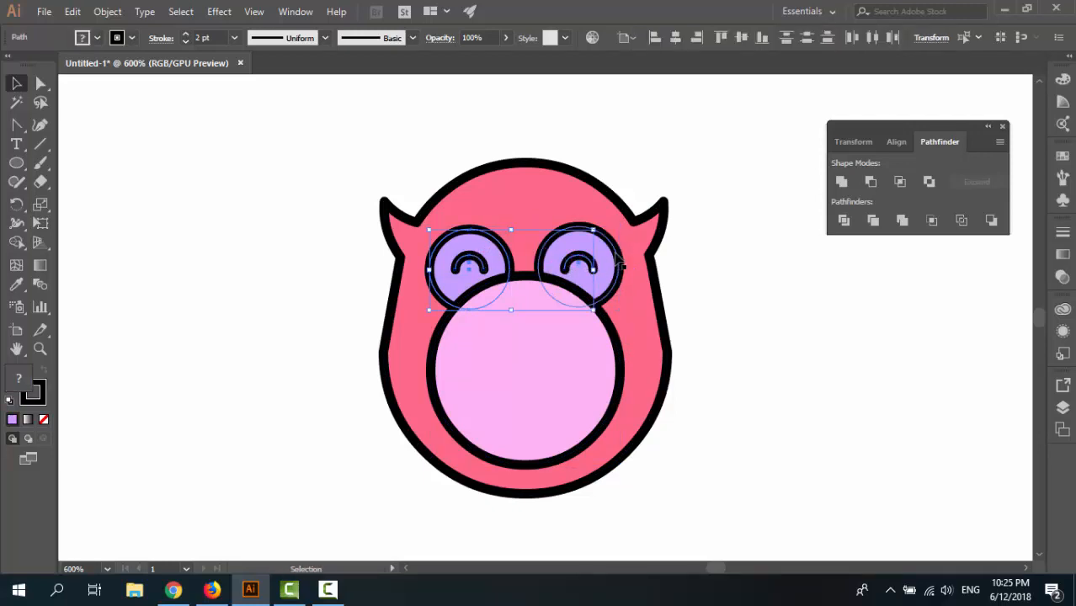
{"action": "left_click", "coordinate": [619, 266]}
{"action": "left_click", "coordinate": [463, 249], "text": "shift"}
{"action": "right_click", "coordinate": [496, 237]}
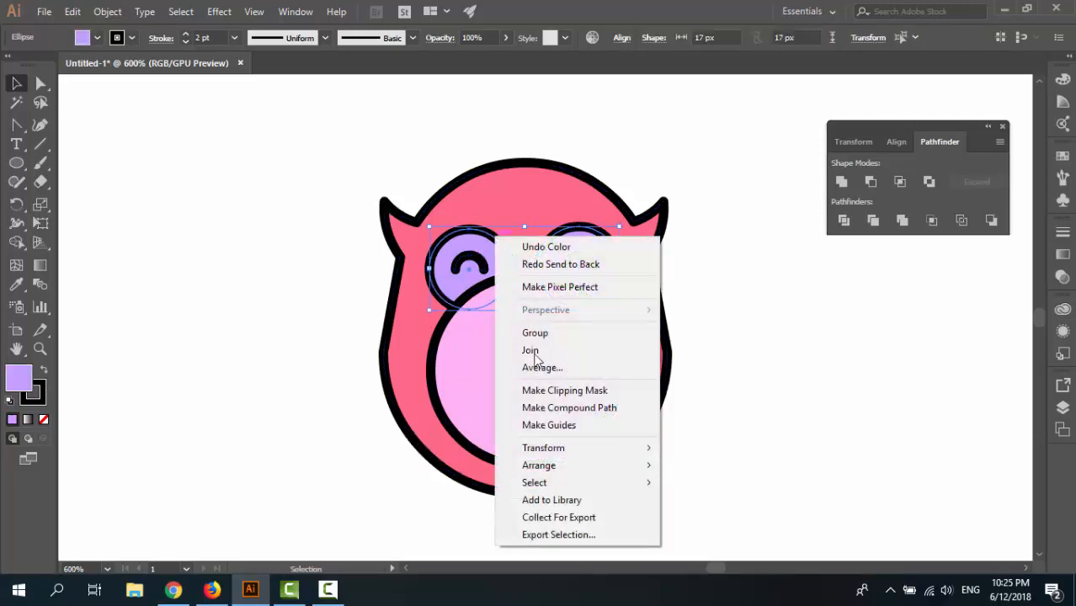
{"action": "mouse_move", "coordinate": [593, 464]}
{"action": "left_click", "coordinate": [704, 466]}
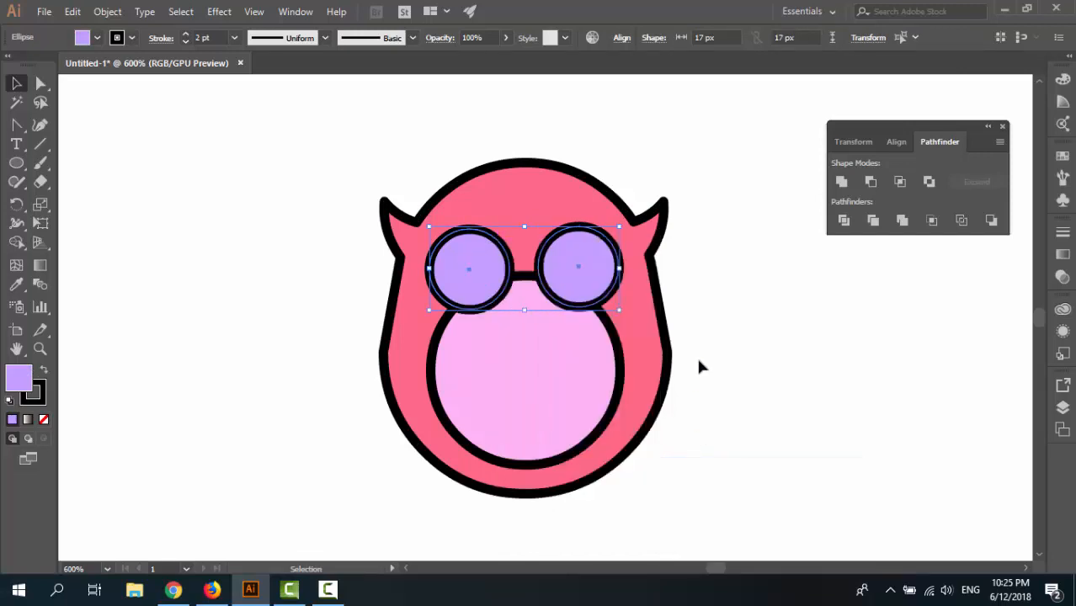
{"action": "left_click", "coordinate": [706, 351]}
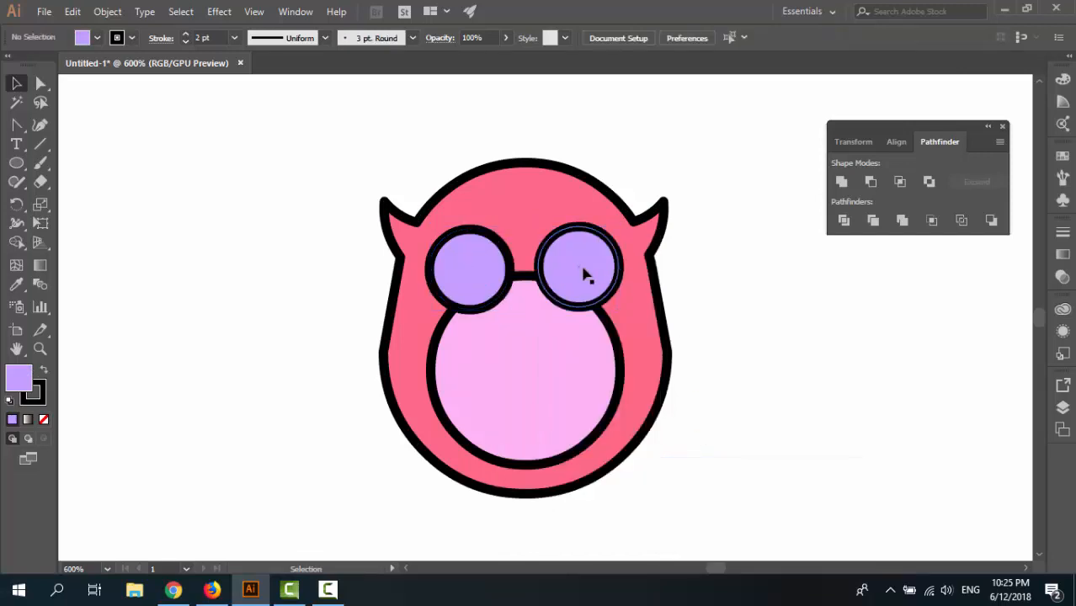
{"action": "key", "text": "ctrl+z"}
Bring both purple eye circles together with their arcs to the front, above the belly circle
{"action": "left_click", "coordinate": [593, 267]}
{"action": "left_click", "coordinate": [553, 242], "text": "shift"}
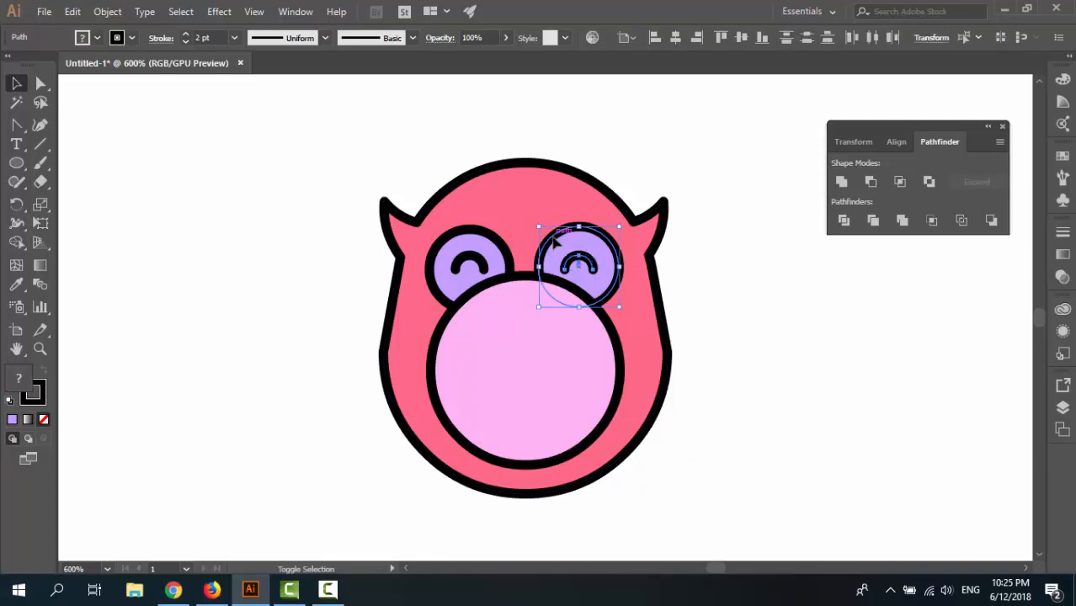
{"action": "left_click", "coordinate": [490, 241], "text": "shift"}
{"action": "left_click", "coordinate": [480, 261], "text": "shift"}
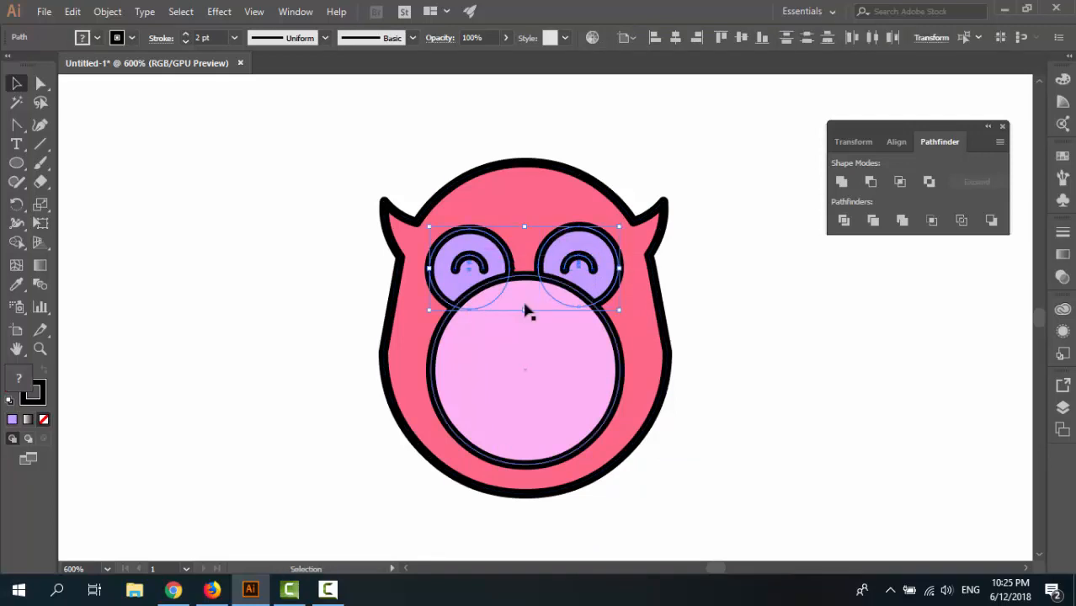
{"action": "right_click", "coordinate": [605, 305]}
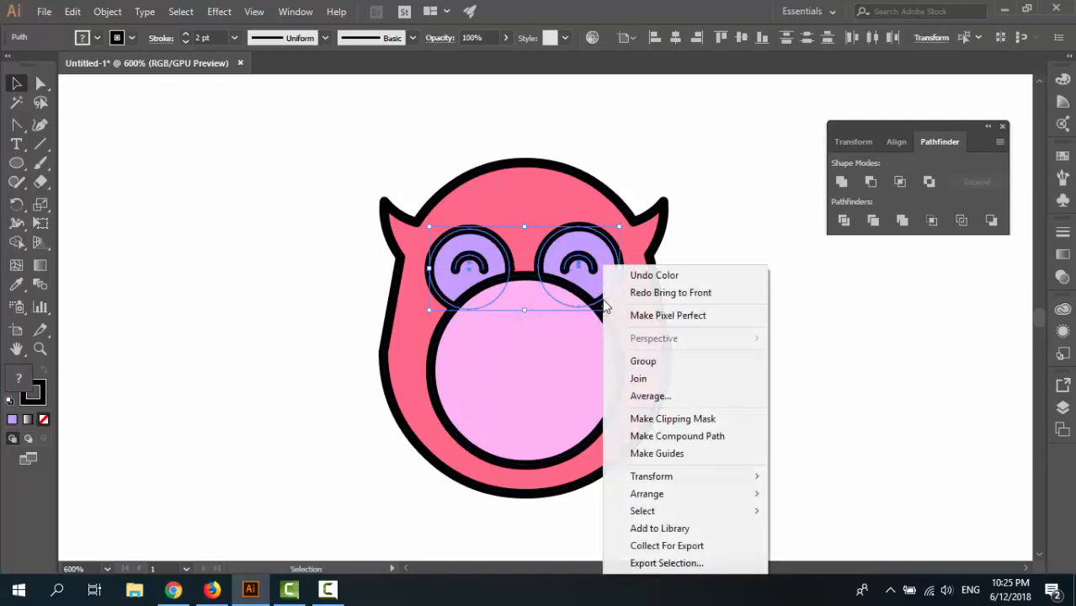
{"action": "mouse_move", "coordinate": [674, 478]}
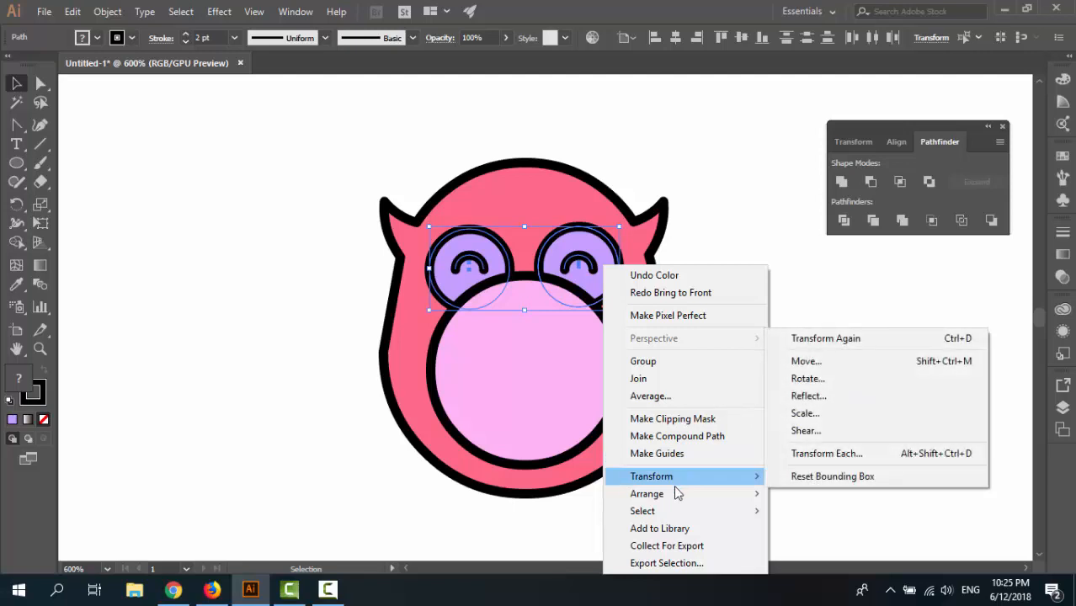
{"action": "mouse_move", "coordinate": [689, 495]}
{"action": "left_click", "coordinate": [800, 494]}
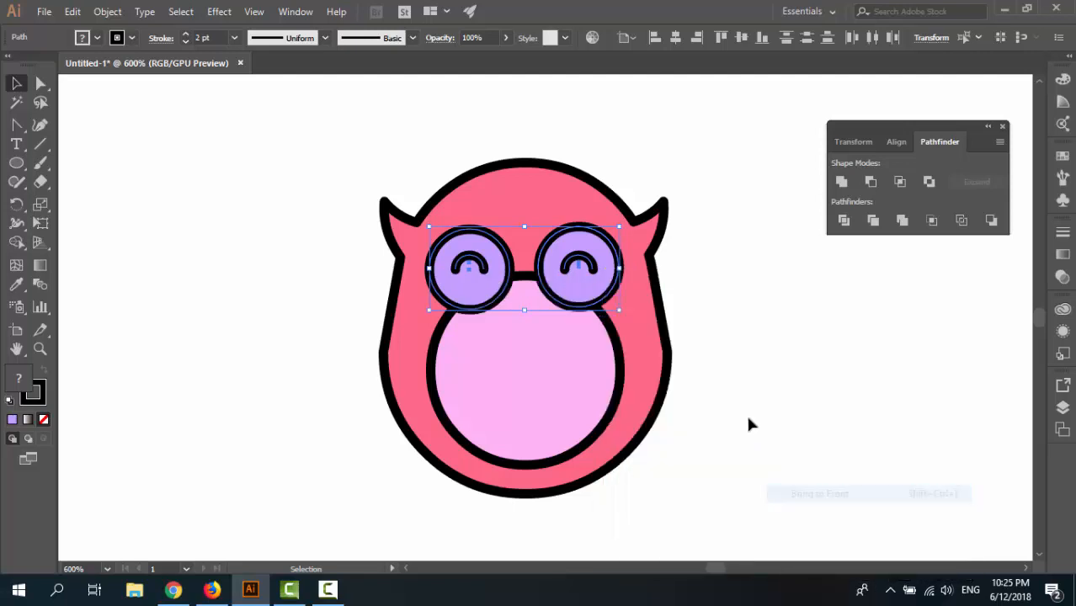
Send the light pink belly circle to the back of the stacking order
{"action": "left_click", "coordinate": [726, 358]}
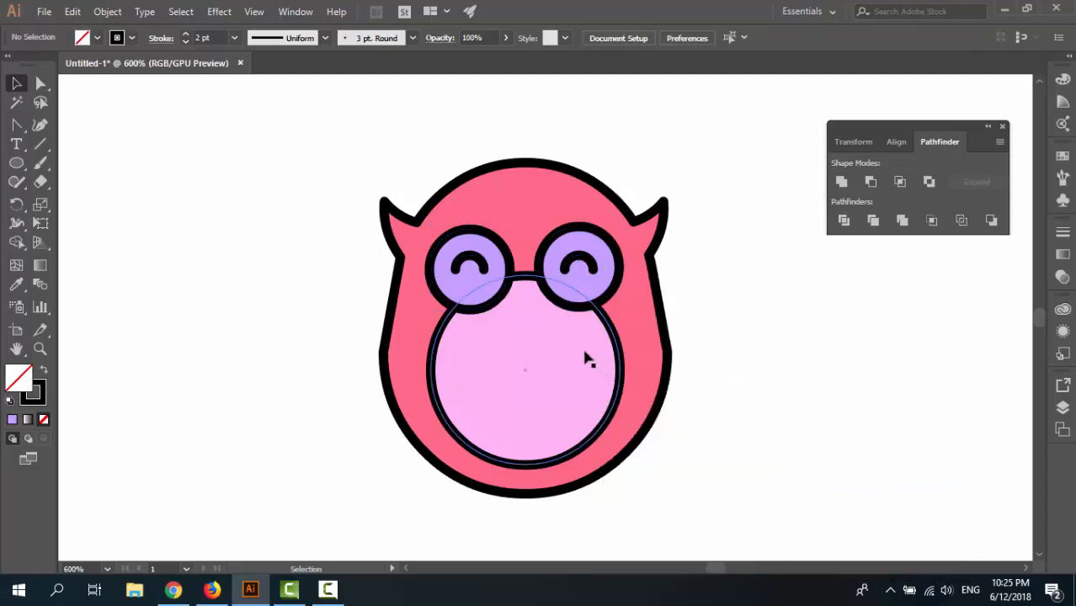
{"action": "left_click", "coordinate": [522, 306]}
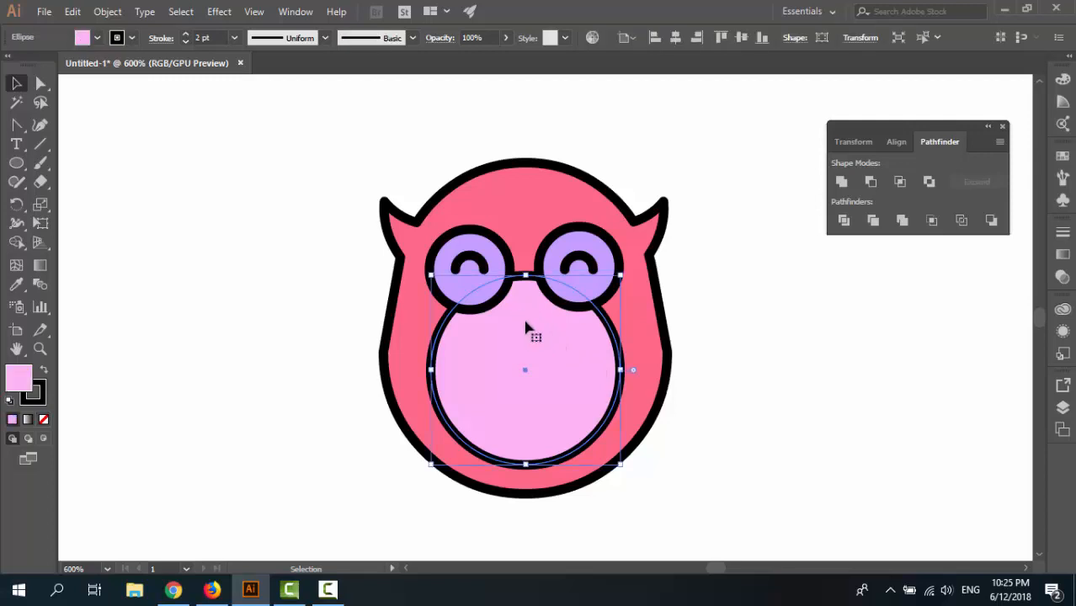
{"action": "right_click", "coordinate": [529, 328]}
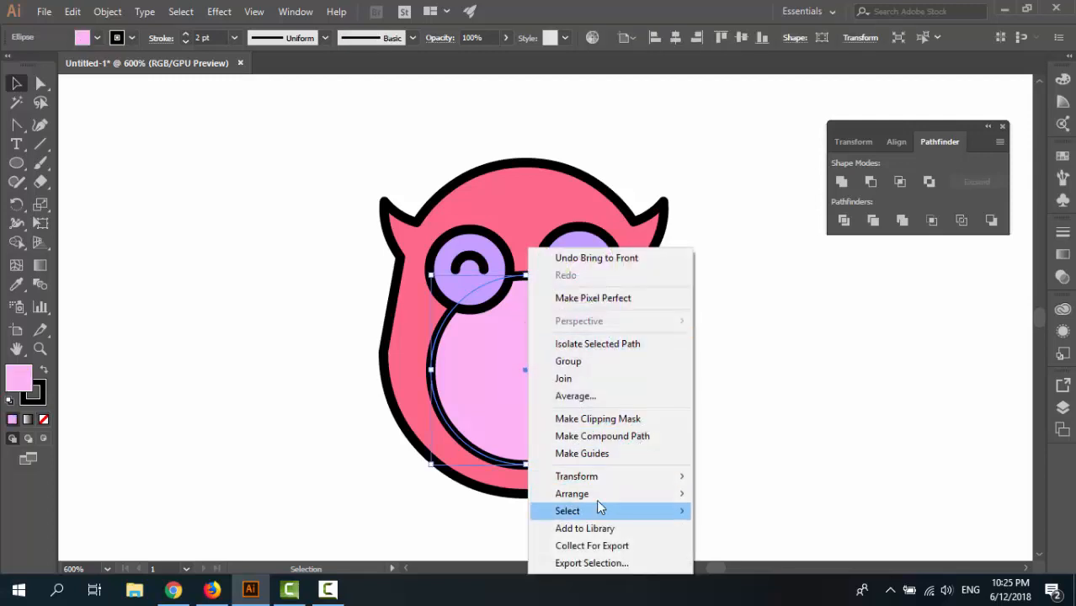
{"action": "mouse_move", "coordinate": [599, 495]}
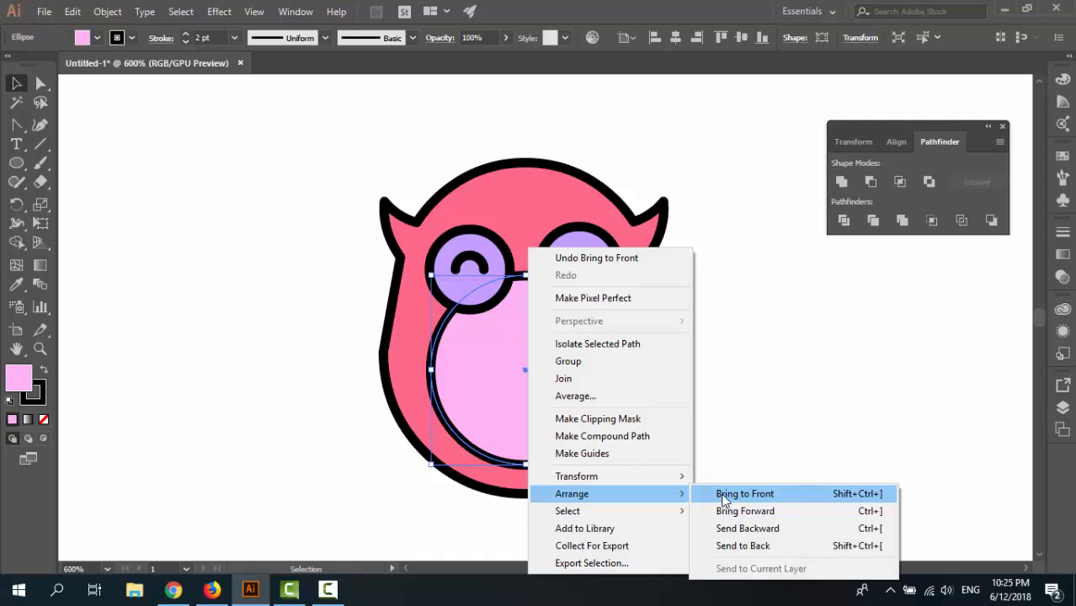
{"action": "left_click", "coordinate": [739, 545]}
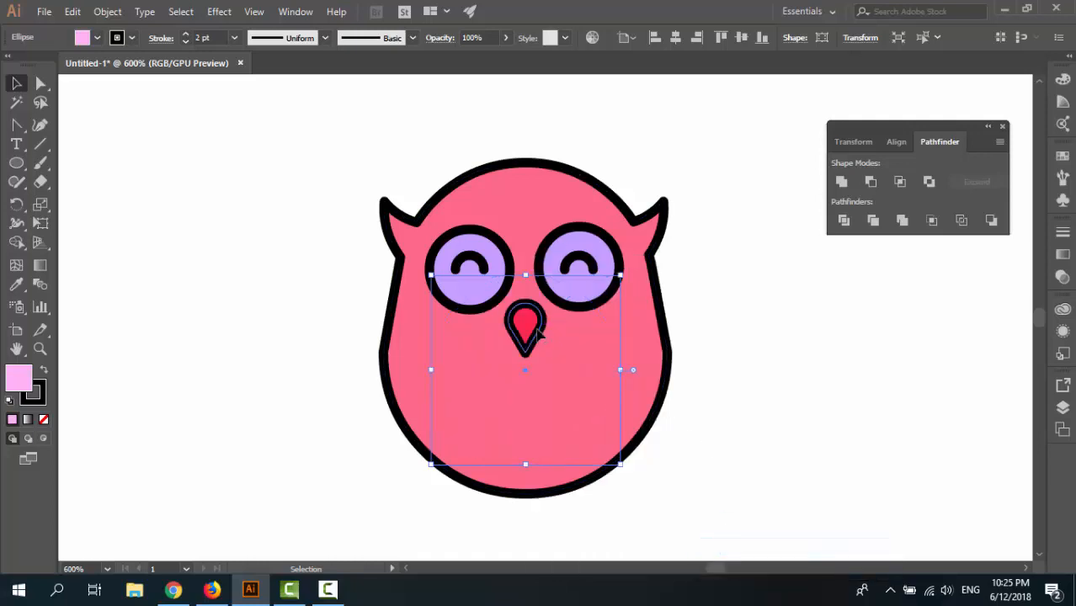
Bring the red beak to the front of the stacking order
{"action": "left_click", "coordinate": [530, 330]}
{"action": "right_click", "coordinate": [530, 329]}
{"action": "mouse_move", "coordinate": [616, 252]}
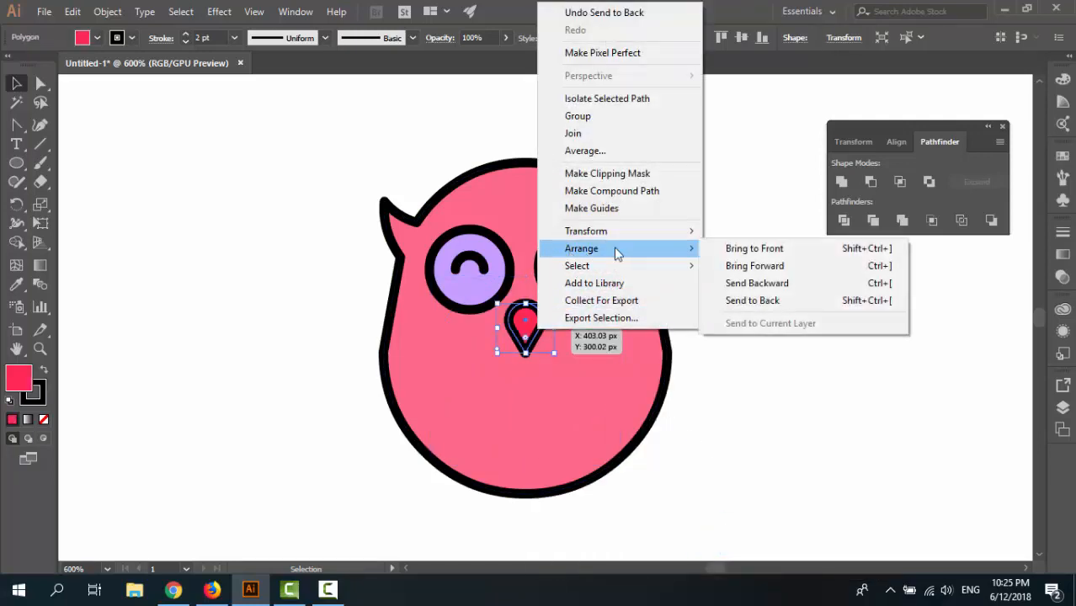
{"action": "left_click", "coordinate": [730, 251]}
Send the pink eared body to the back, behind the belly circle
{"action": "left_click", "coordinate": [576, 369]}
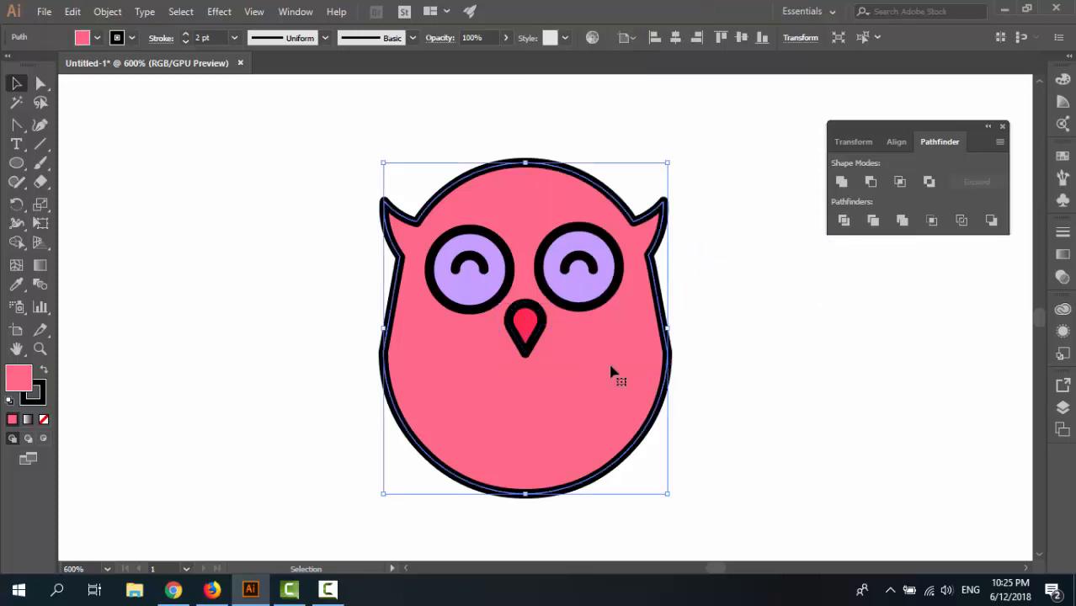
{"action": "right_click", "coordinate": [609, 364]}
{"action": "mouse_move", "coordinate": [652, 291]}
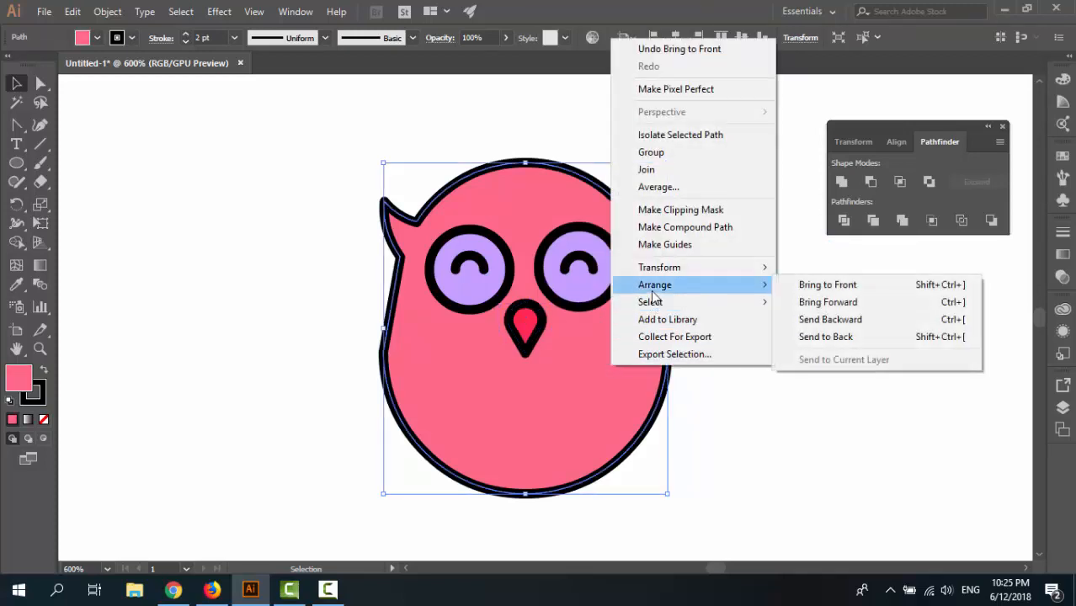
{"action": "left_click", "coordinate": [823, 336]}
{"action": "left_click", "coordinate": [741, 373]}
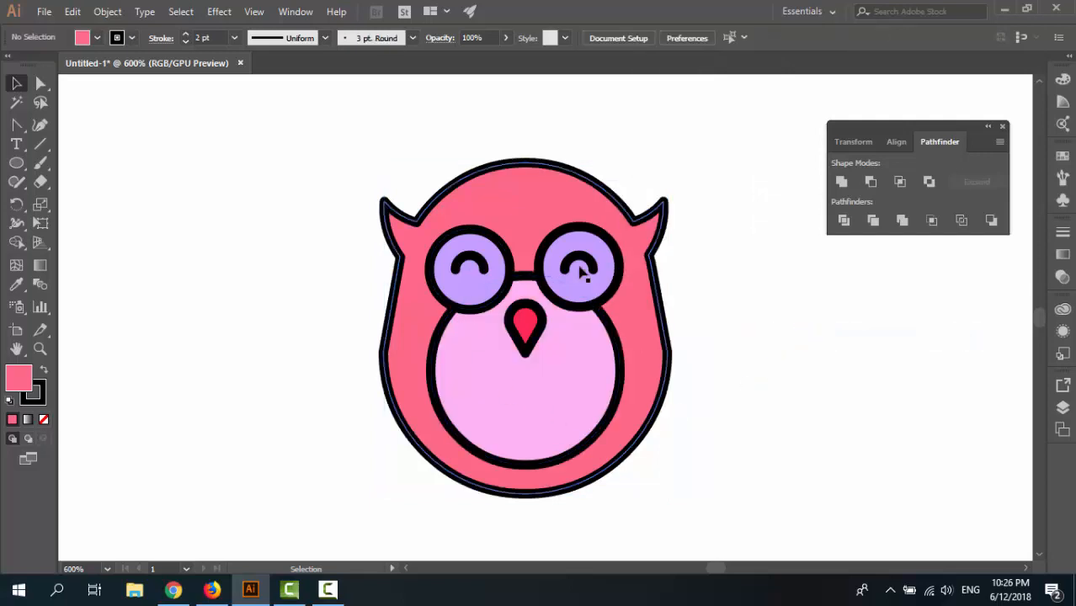
Remove the black outline from the belly circle by setting its stroke to none
{"action": "left_click", "coordinate": [432, 387]}
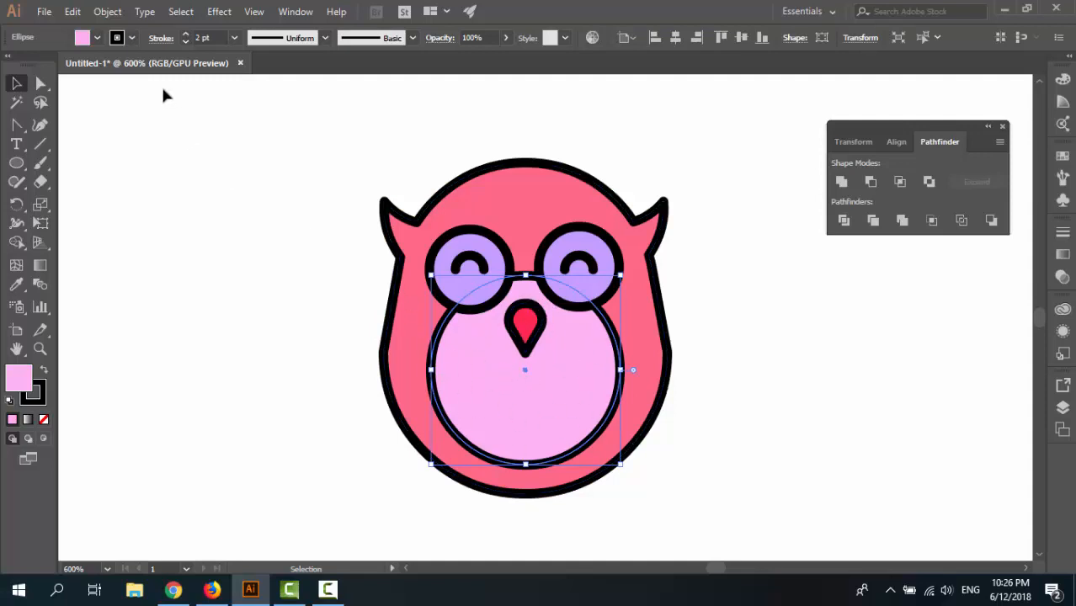
{"action": "left_click", "coordinate": [132, 38]}
{"action": "left_click", "coordinate": [10, 64]}
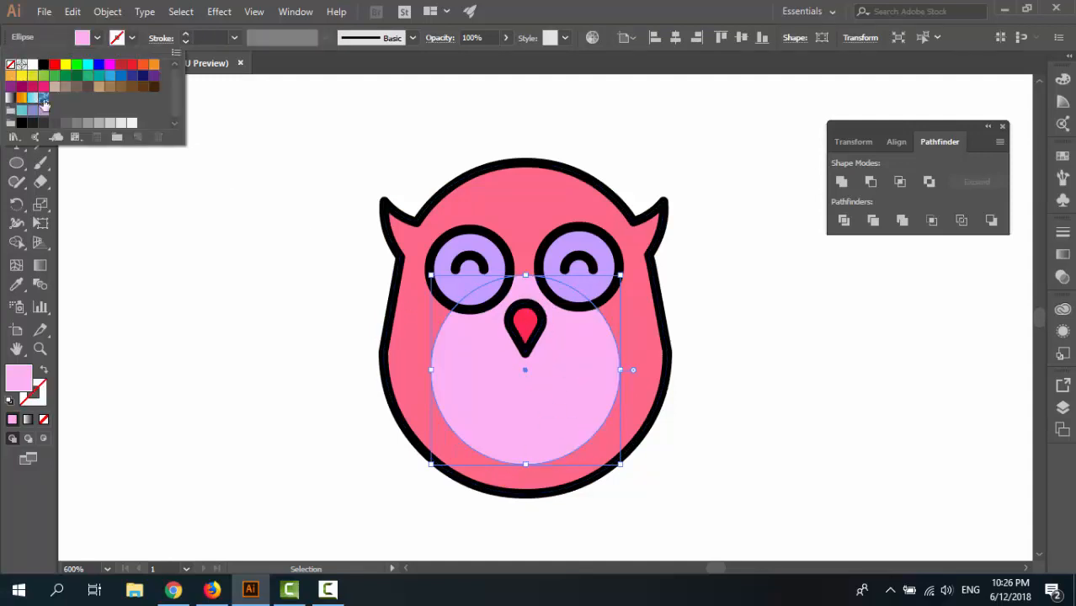
{"action": "left_click", "coordinate": [267, 334]}
{"action": "left_click", "coordinate": [789, 411]}
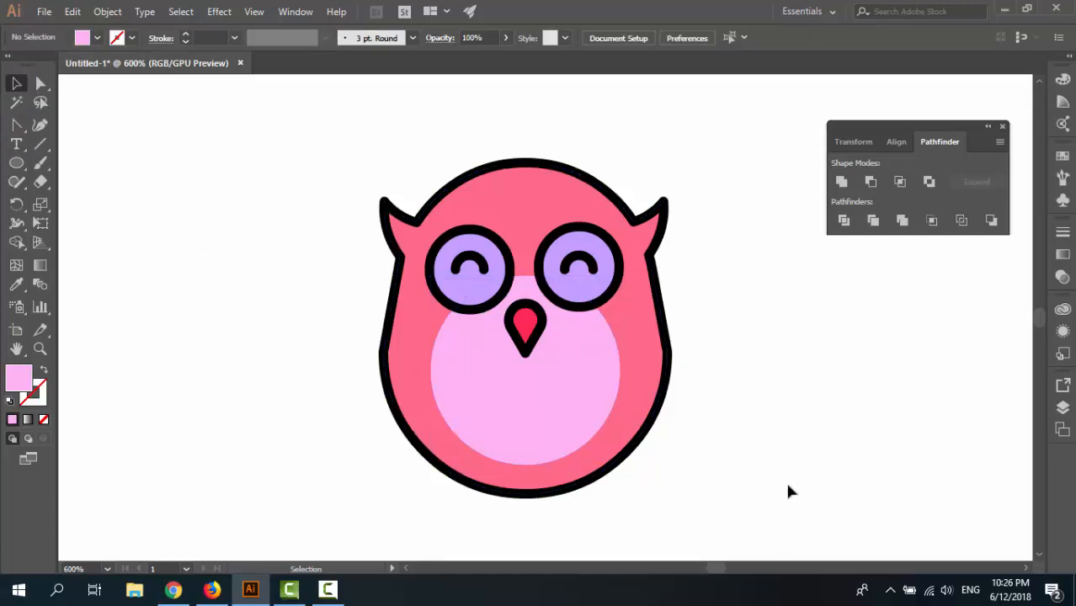
Select the body, both eye circles with their arcs and the beak together, and open their stroke colour for mixing
{"action": "left_click", "coordinate": [665, 298]}
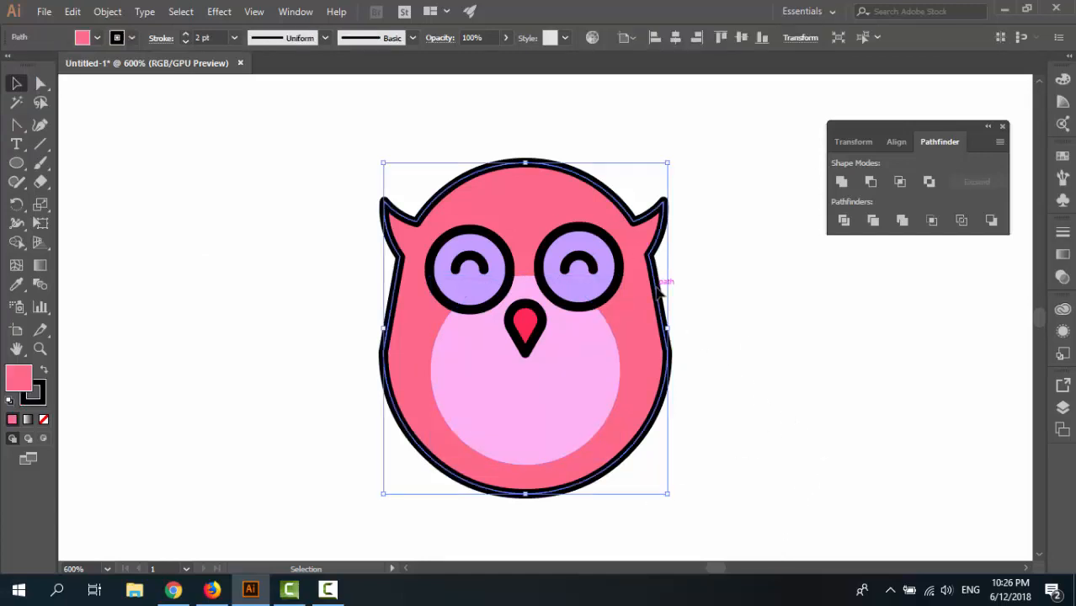
{"action": "left_click", "coordinate": [619, 268], "text": "shift"}
{"action": "left_click", "coordinate": [485, 268], "text": "shift"}
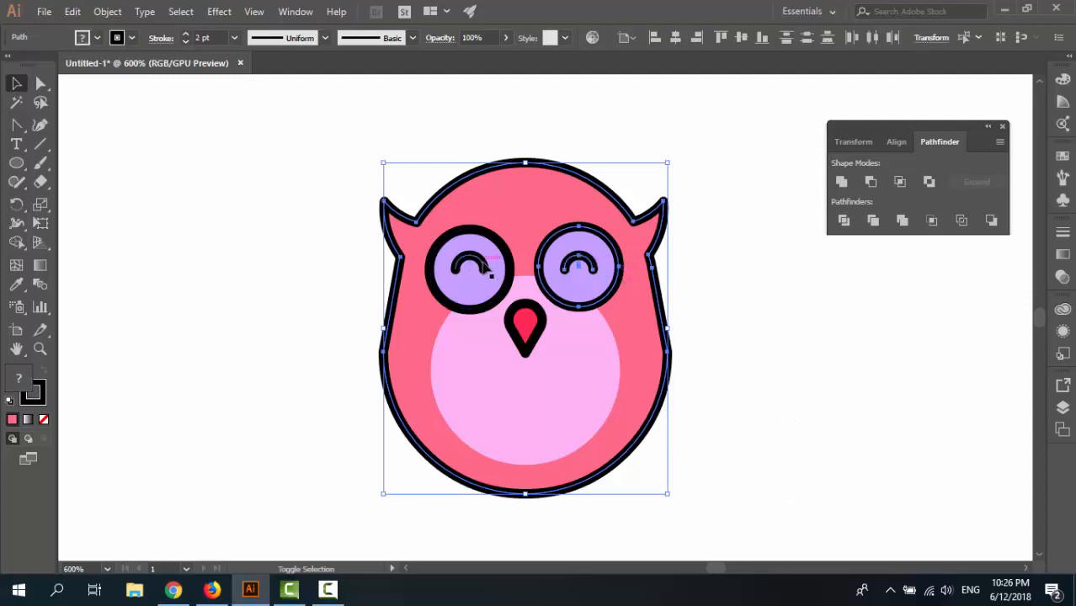
{"action": "left_click", "coordinate": [494, 271], "text": "shift"}
{"action": "left_click", "coordinate": [527, 303], "text": "shift"}
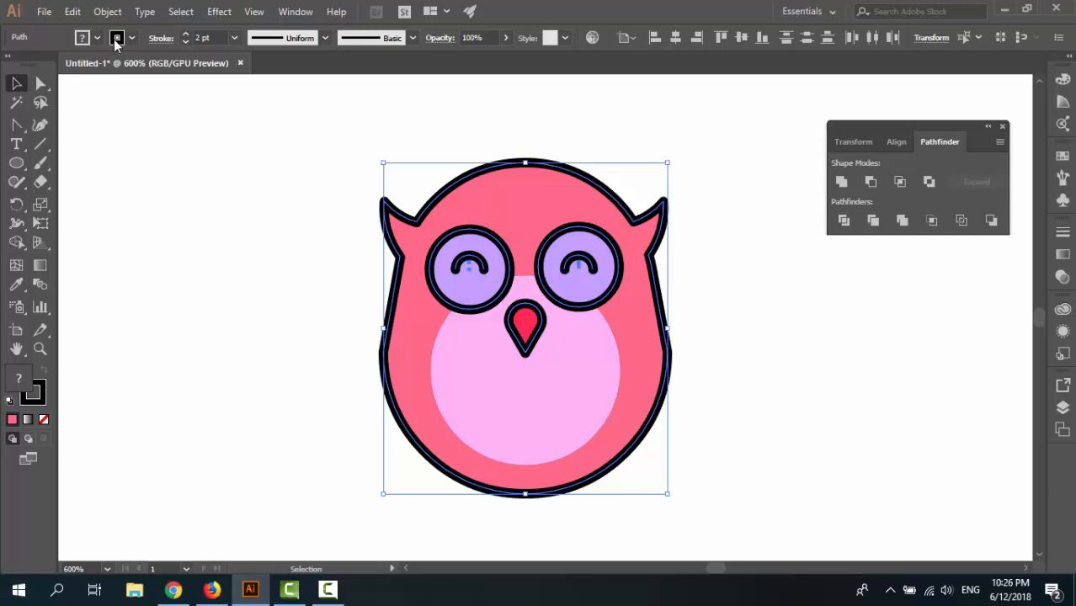
{"action": "left_click", "coordinate": [113, 39], "text": "shift"}
Try orange #df7d00, olive #7d7f00 and magenta #c90060 as the stroke colour of the selected outlines
{"action": "left_click", "coordinate": [12, 179]}
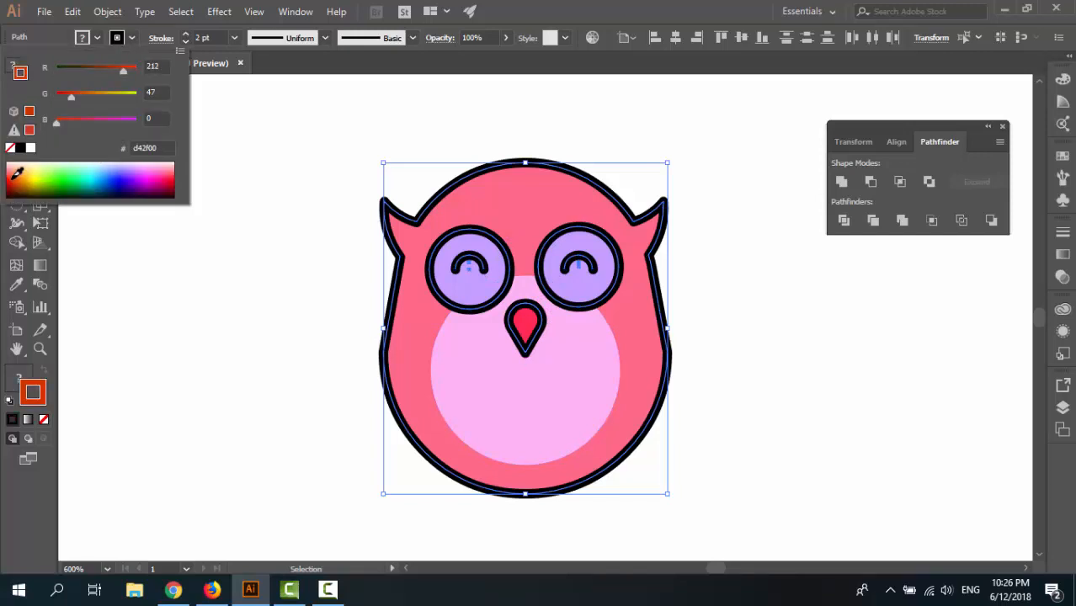
{"action": "left_click", "coordinate": [16, 171]}
{"action": "left_click", "coordinate": [19, 174]}
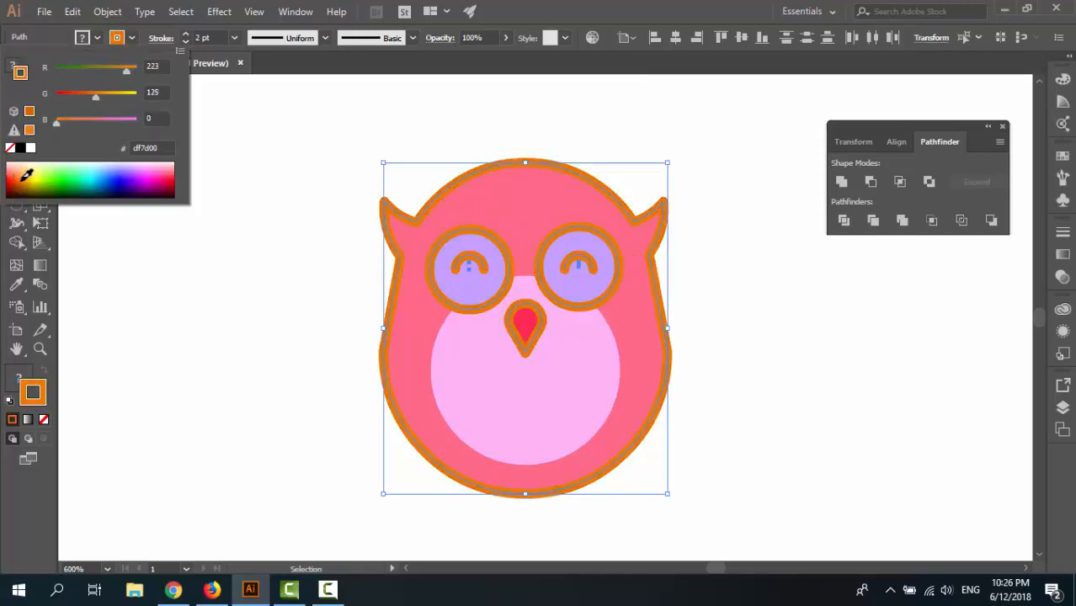
{"action": "left_click", "coordinate": [39, 182]}
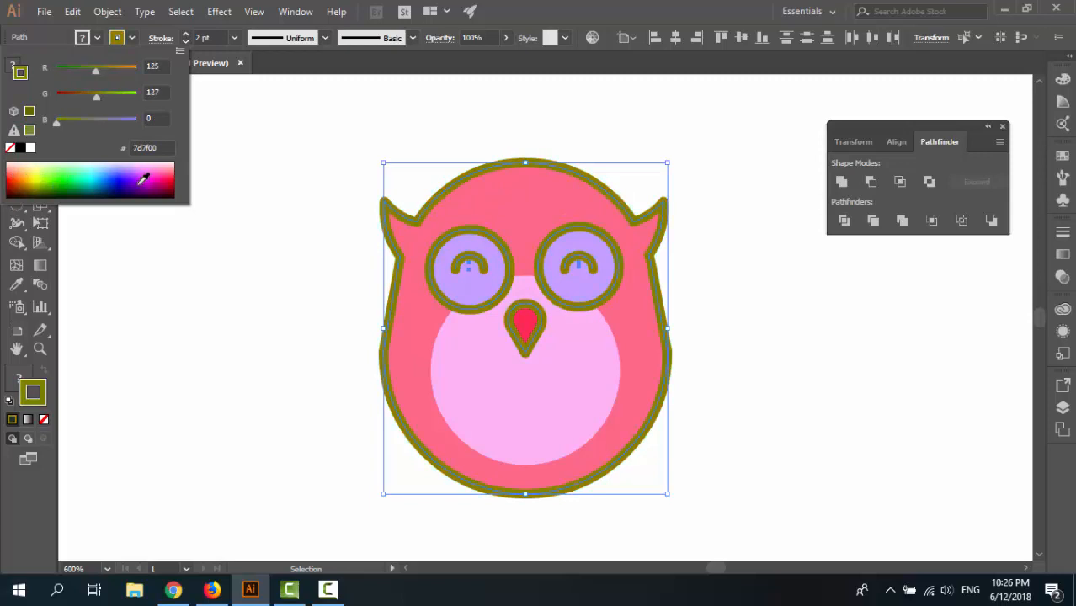
{"action": "left_click", "coordinate": [163, 175]}
{"action": "mouse_move", "coordinate": [177, 172]}
{"action": "left_mouse_down"}
{"action": "mouse_move", "coordinate": [180, 182]}
{"action": "mouse_move", "coordinate": [158, 176]}
{"action": "left_mouse_up"}
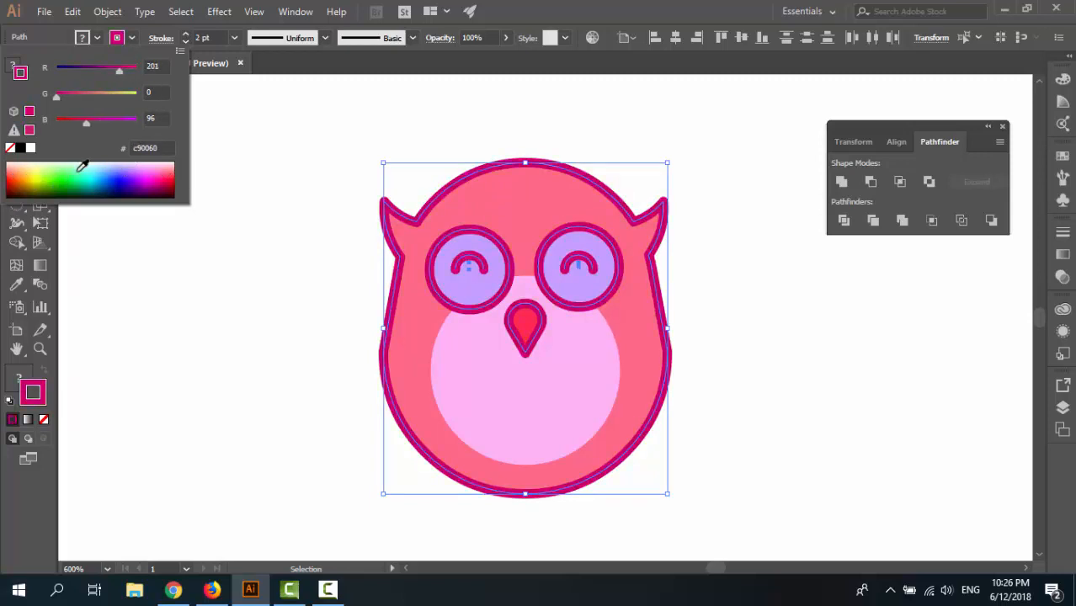
Set the stroke colour of the body, eyes, arcs and beak to dark reddish brown #891a00 and deselect them
{"action": "left_click", "coordinate": [21, 169]}
{"action": "left_click_drag", "start_coordinate": [21, 169], "coordinate": [15, 179]}
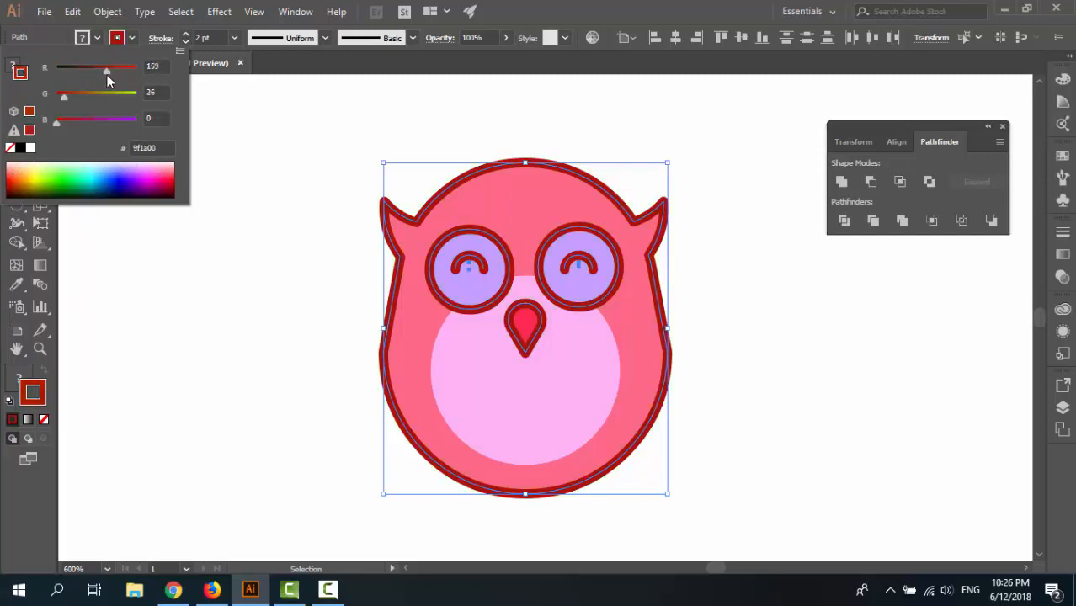
{"action": "mouse_move", "coordinate": [106, 74]}
{"action": "left_mouse_down"}
{"action": "mouse_move", "coordinate": [119, 71]}
{"action": "mouse_move", "coordinate": [98, 78]}
{"action": "left_mouse_up"}
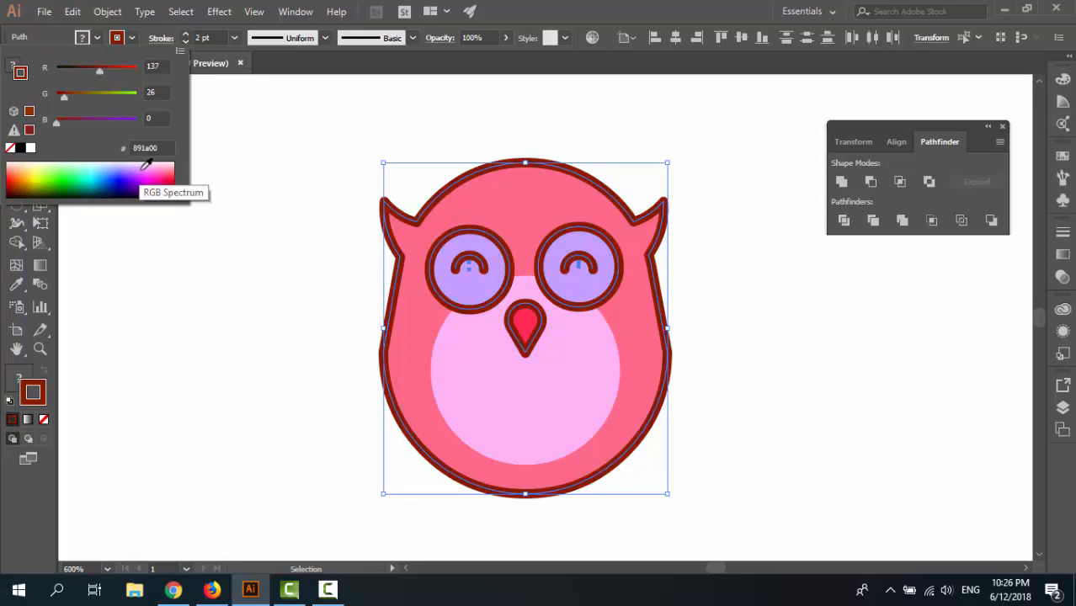
{"action": "left_click", "coordinate": [235, 175]}
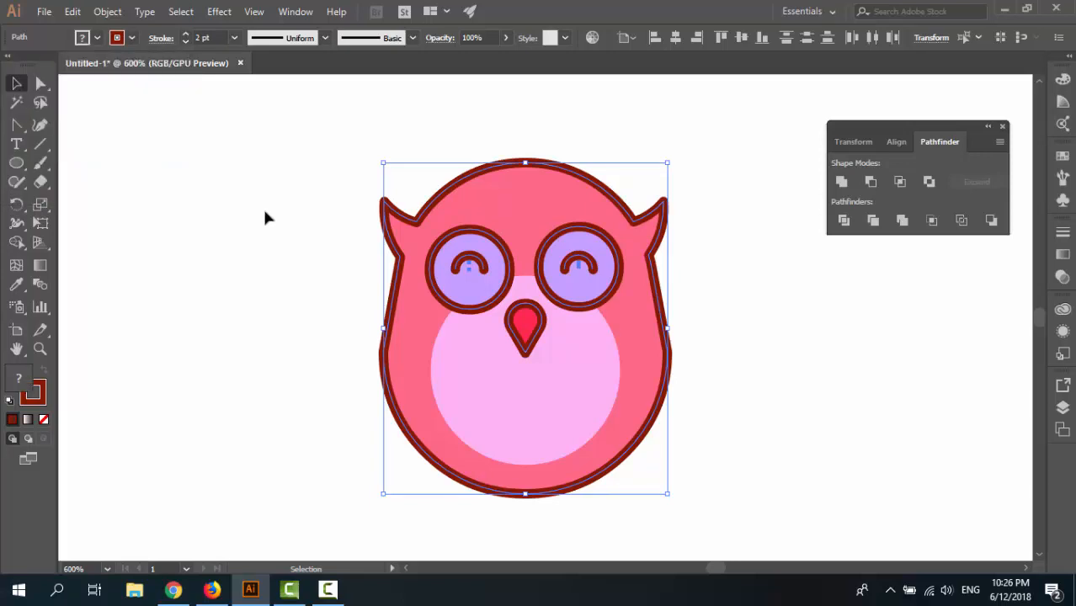
{"action": "left_click", "coordinate": [248, 244]}
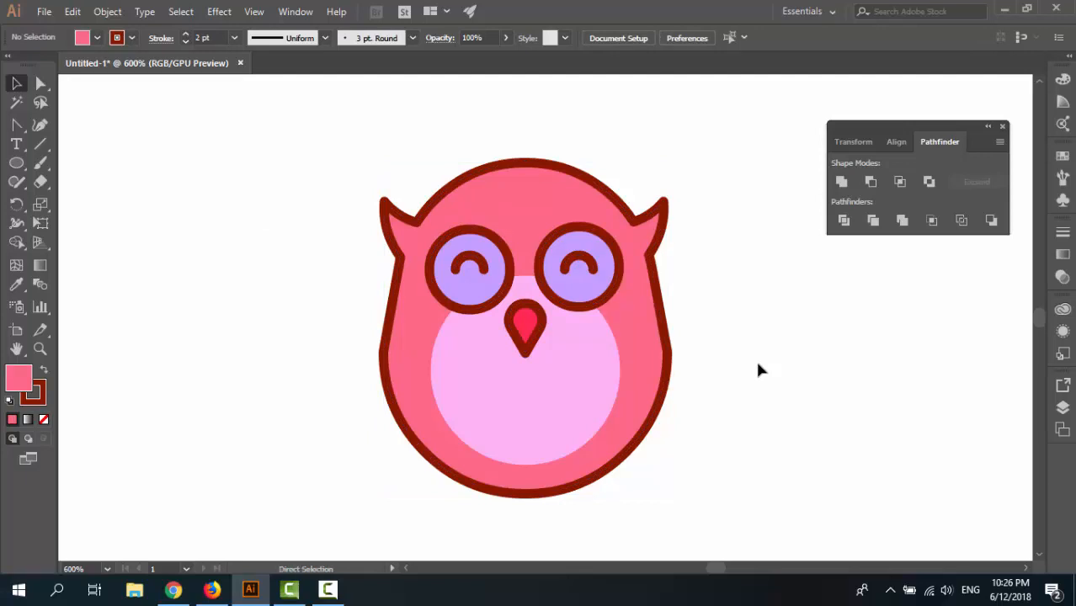
Examine the recoloured owl at 100% and again at 600% magnification
{"action": "key", "text": "ctrl+1"}
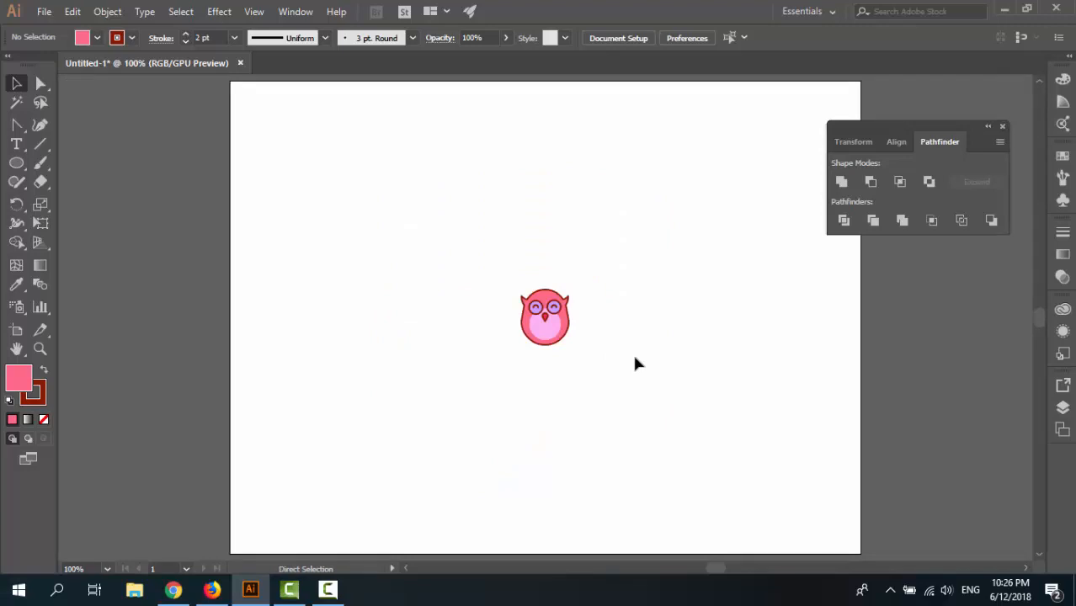
{"action": "key", "text": "ctrl+plus"}
{"action": "key", "text": "ctrl+plus"}
{"action": "key", "text": "ctrl+plus"}
{"action": "key", "text": "ctrl+plus"}
{"action": "key", "text": "ctrl+plus"}
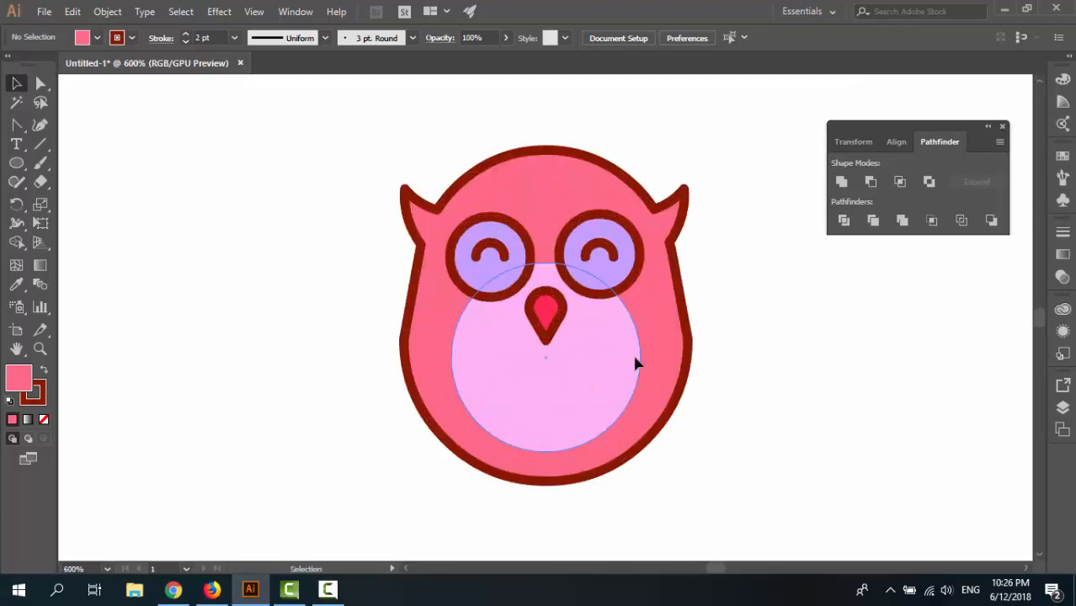